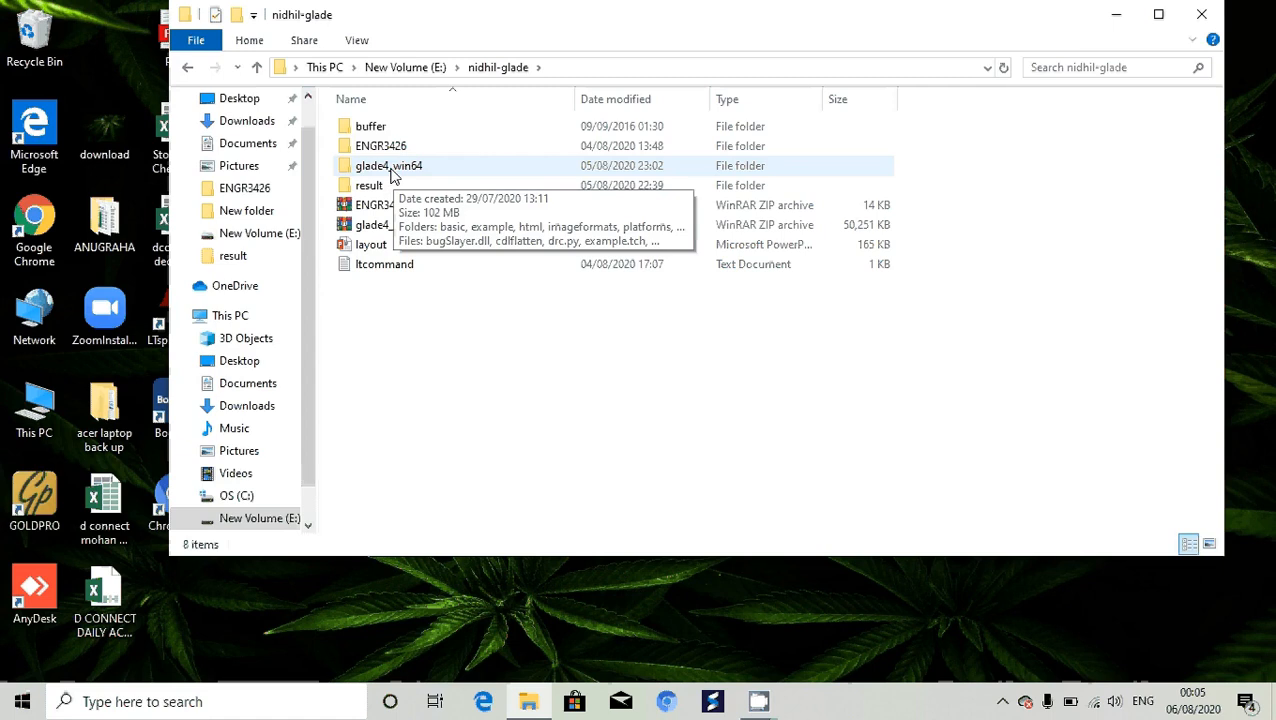
Step: Launch Glade from the glade4_win64 folder
{"action": "double_click", "coordinate": [392, 176]}
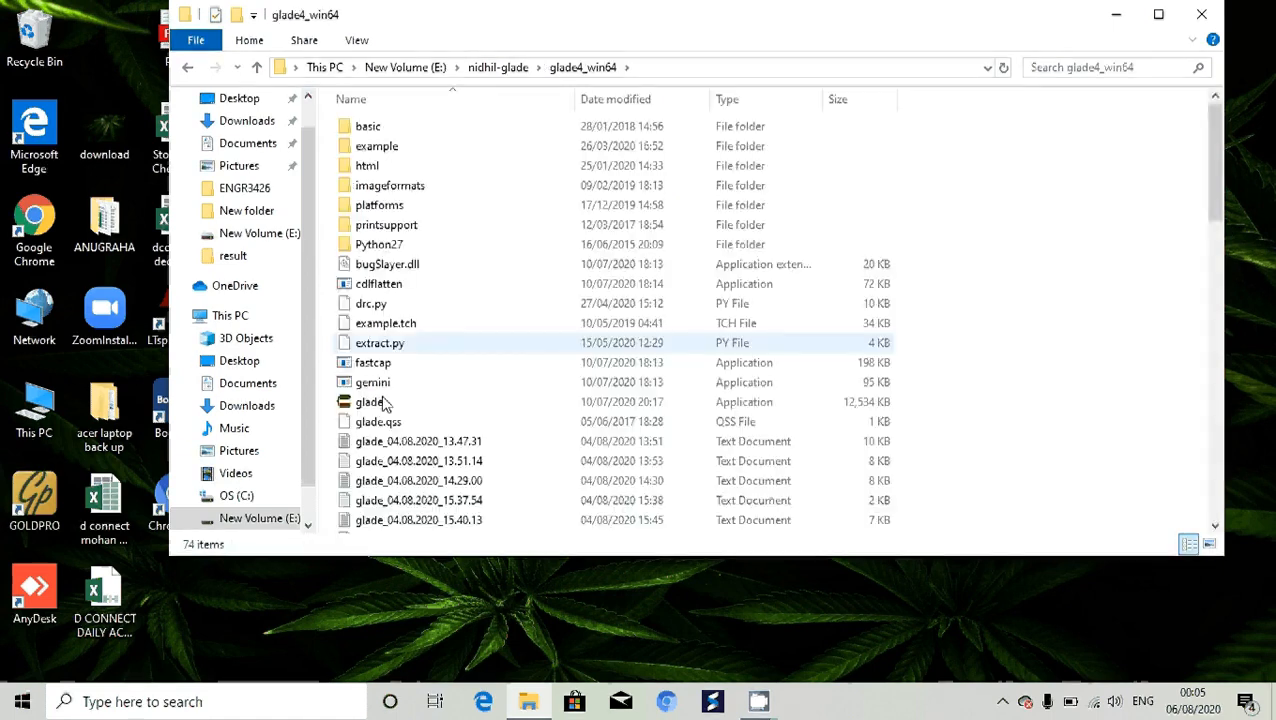
{"action": "left_click", "coordinate": [372, 412]}
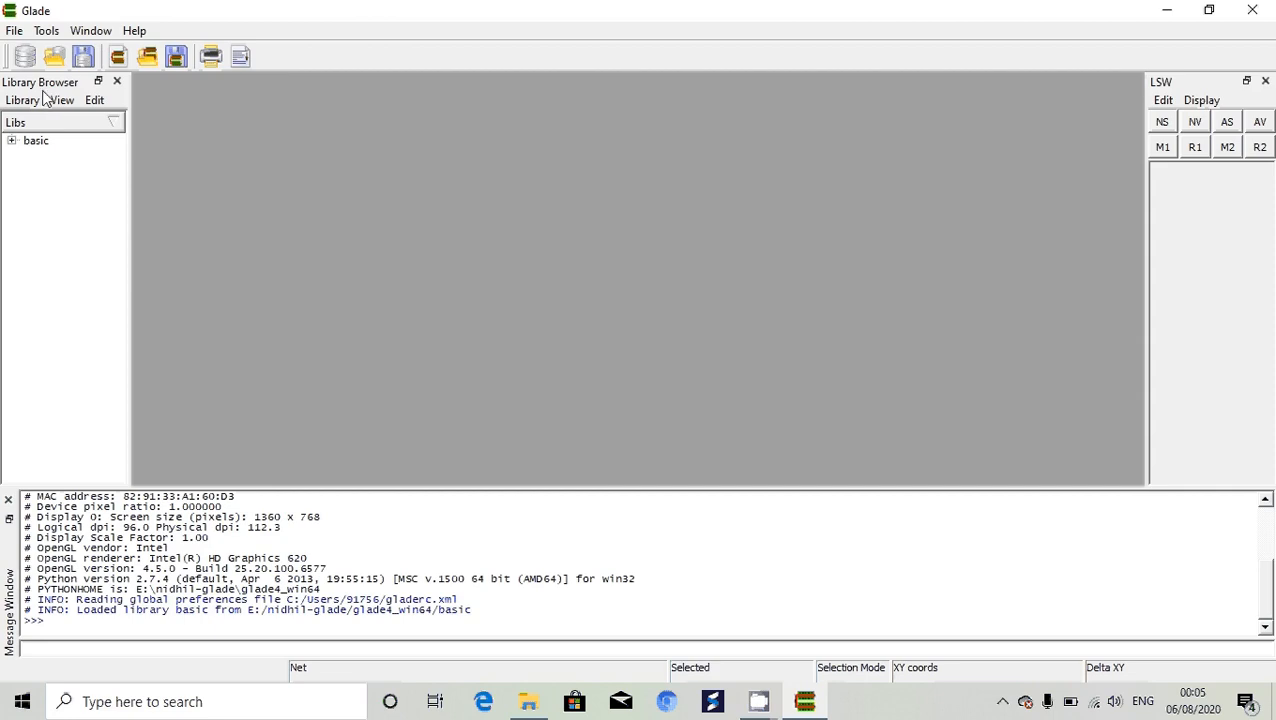
Step: Start a new library and name it inverter
{"action": "left_click", "coordinate": [15, 31]}
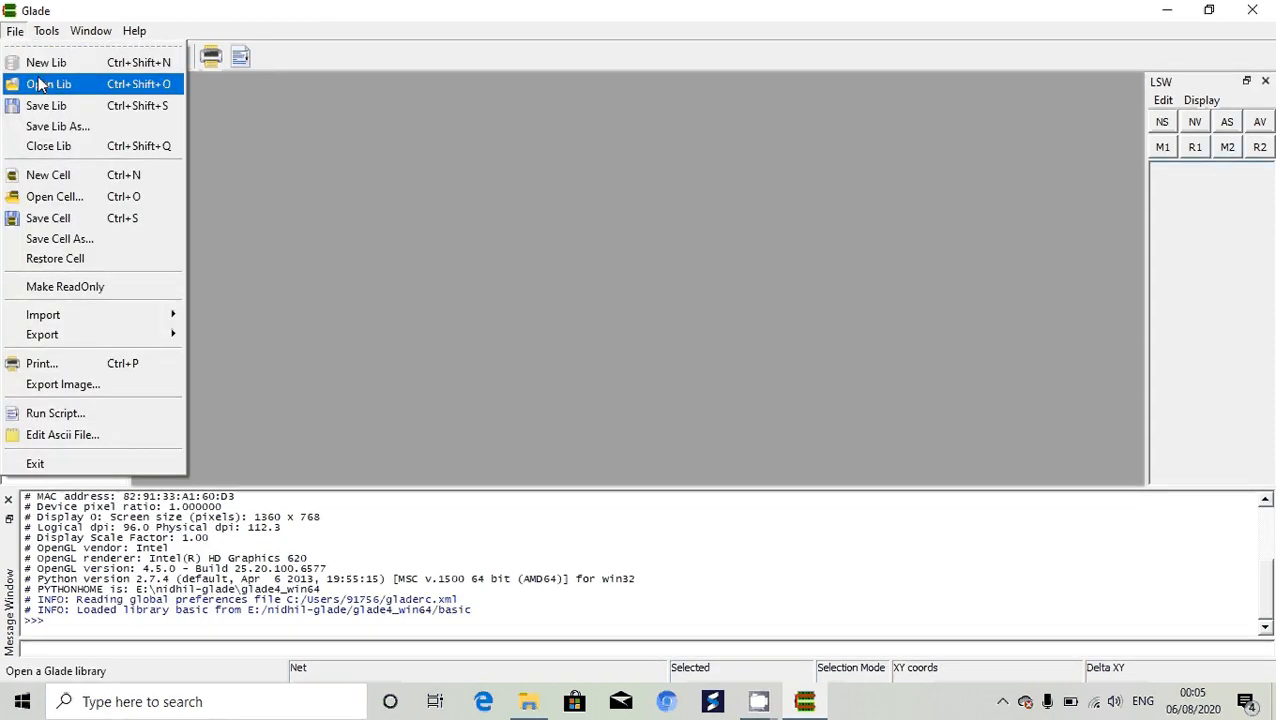
{"action": "left_click", "coordinate": [40, 67]}
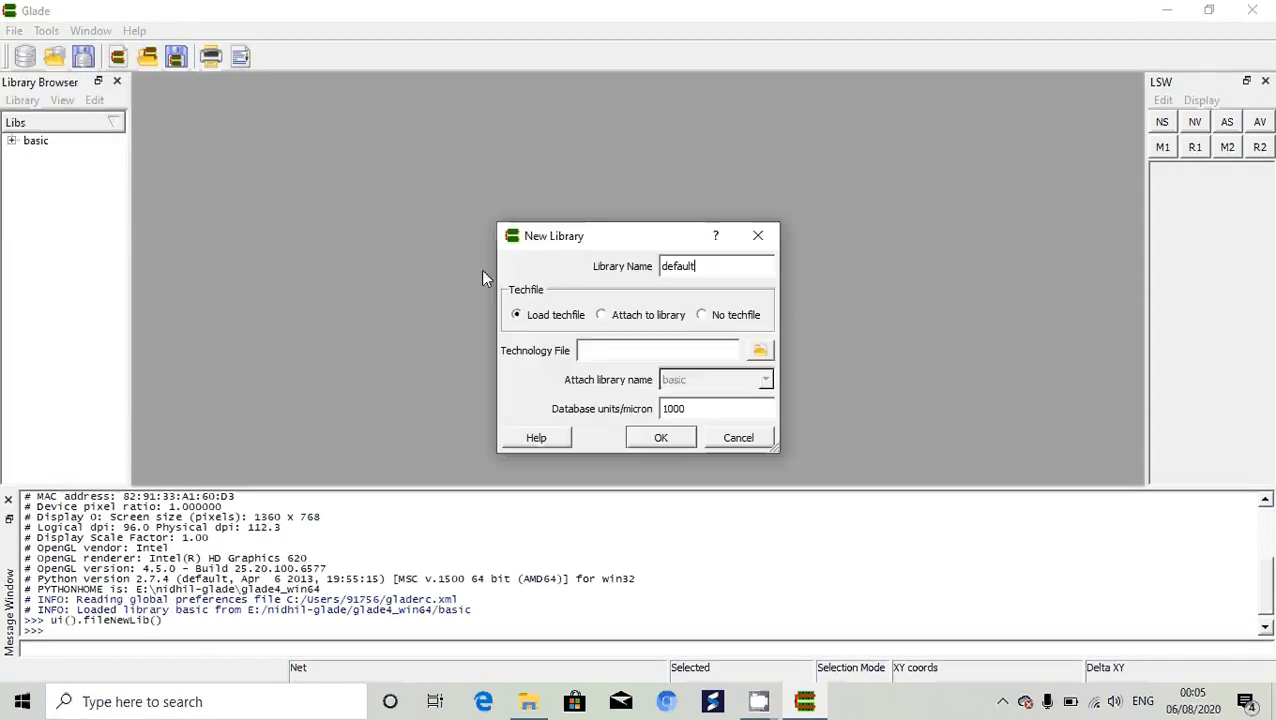
{"action": "double_click", "coordinate": [700, 270]}
{"action": "type", "text": "inverter"}
Step: Load C5N.tch from the ENGR3426 folder on drive E: as the technology file and create the library
{"action": "left_click", "coordinate": [759, 352]}
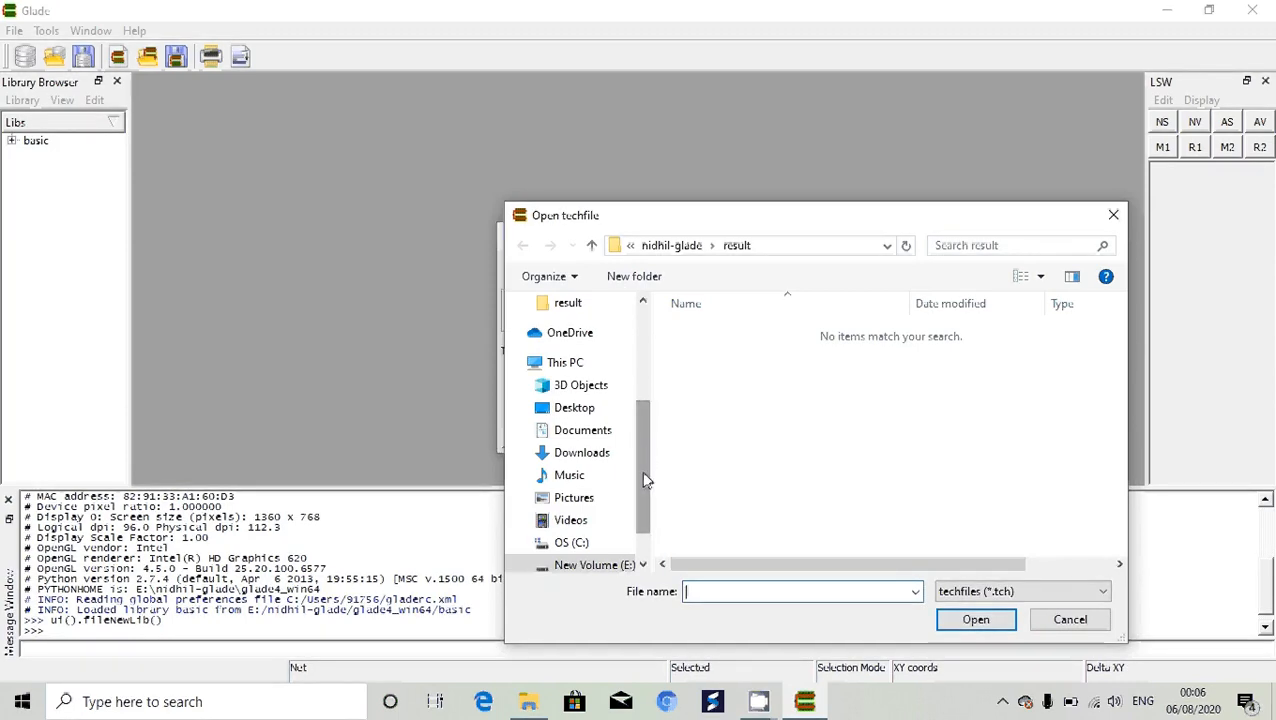
{"action": "left_click_drag", "start_coordinate": [645, 528], "coordinate": [645, 547]}
{"action": "left_click", "coordinate": [612, 516]}
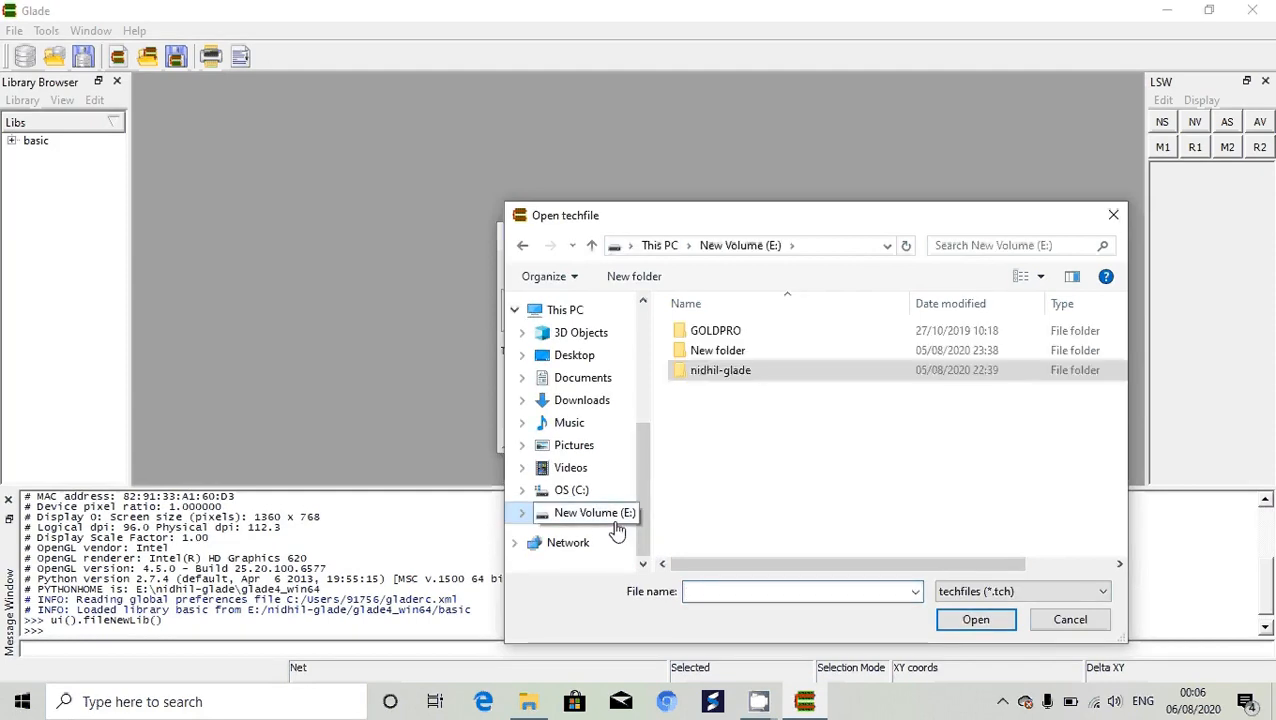
{"action": "double_click", "coordinate": [734, 372]}
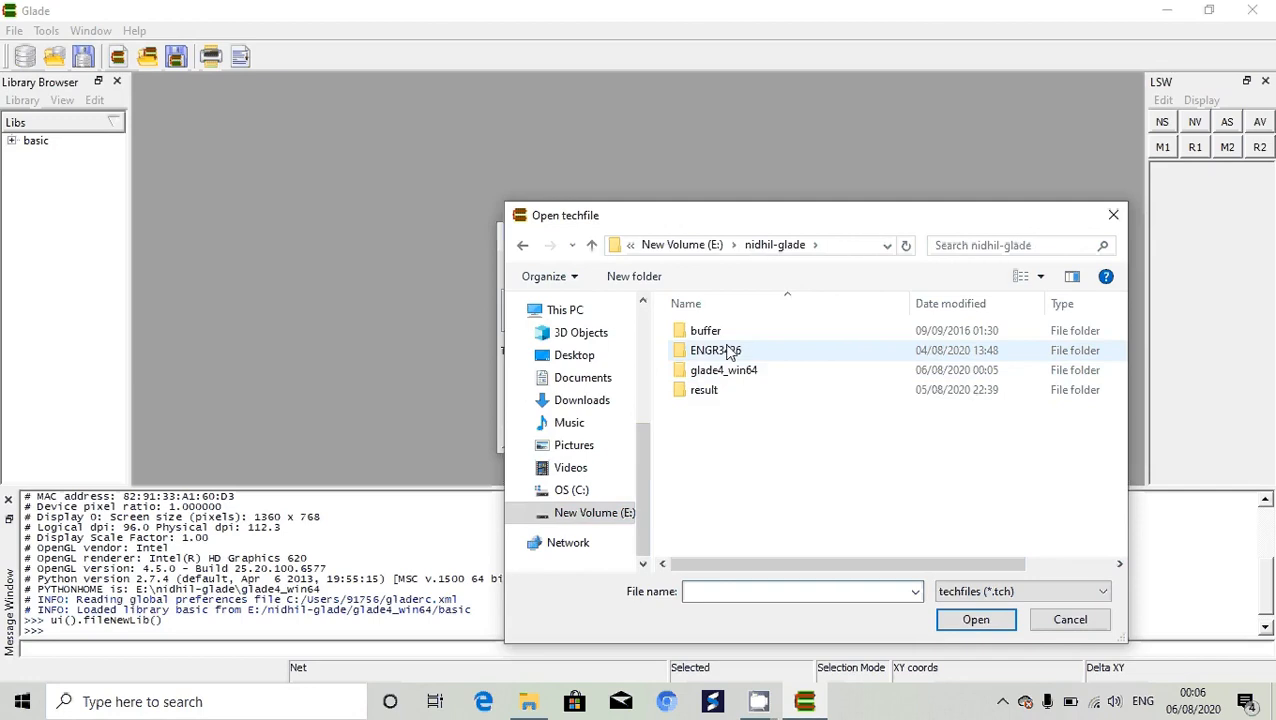
{"action": "double_click", "coordinate": [740, 351]}
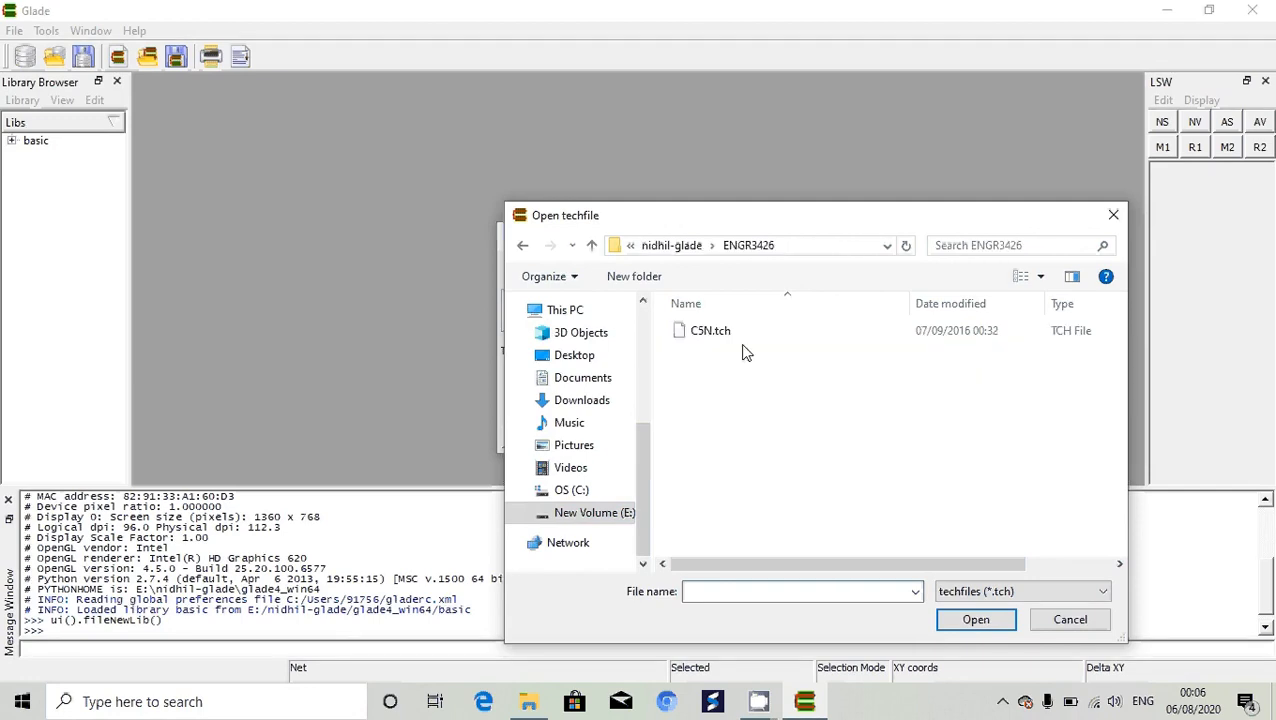
{"action": "left_click", "coordinate": [730, 340]}
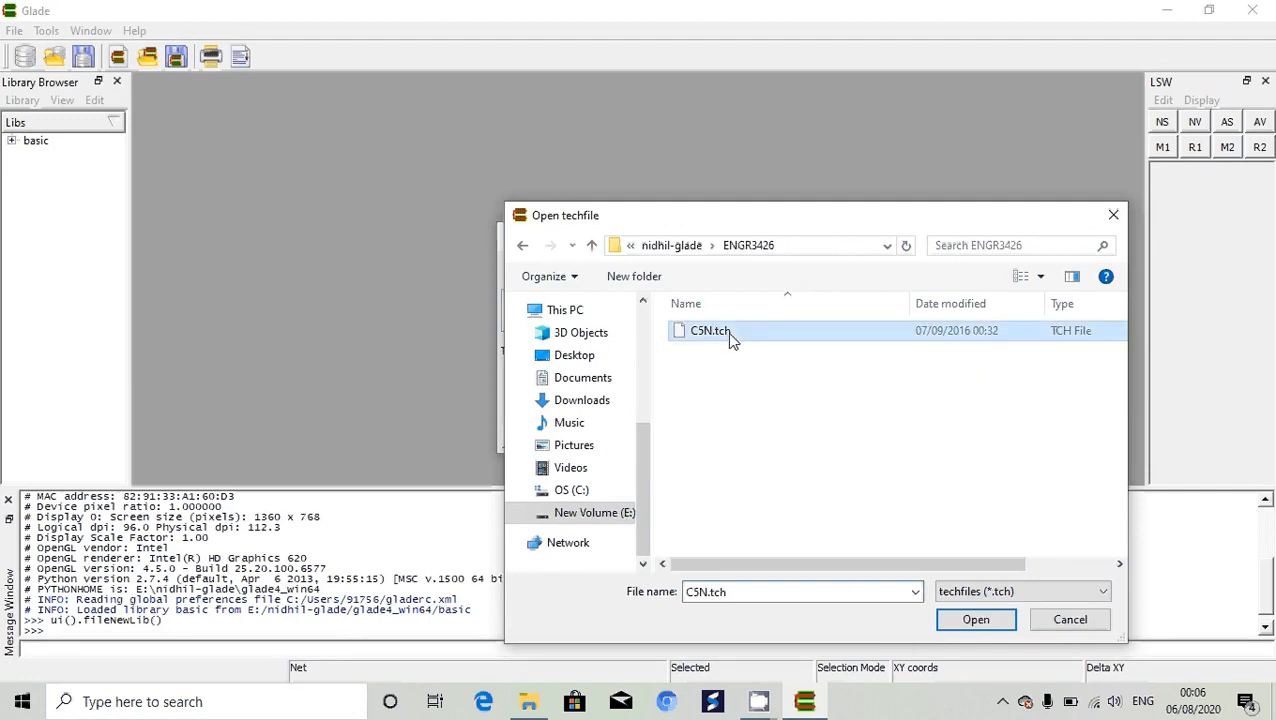
{"action": "left_click", "coordinate": [958, 624]}
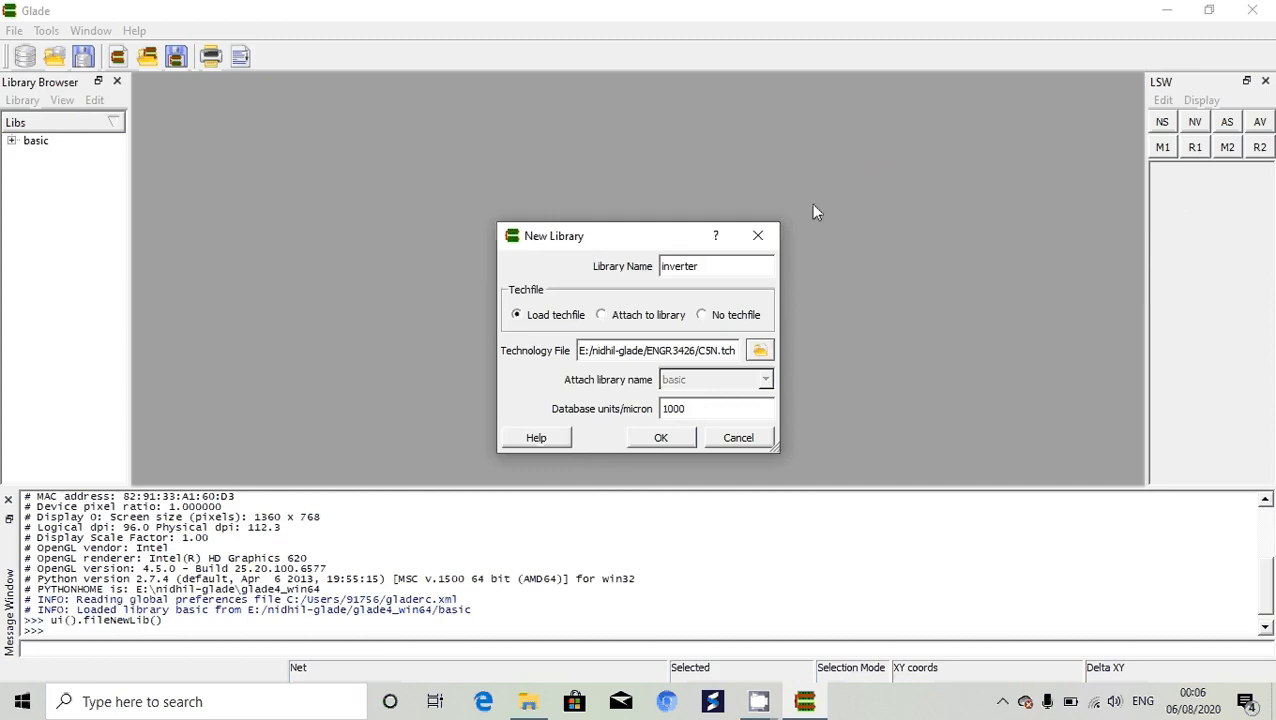
{"action": "left_click", "coordinate": [660, 438]}
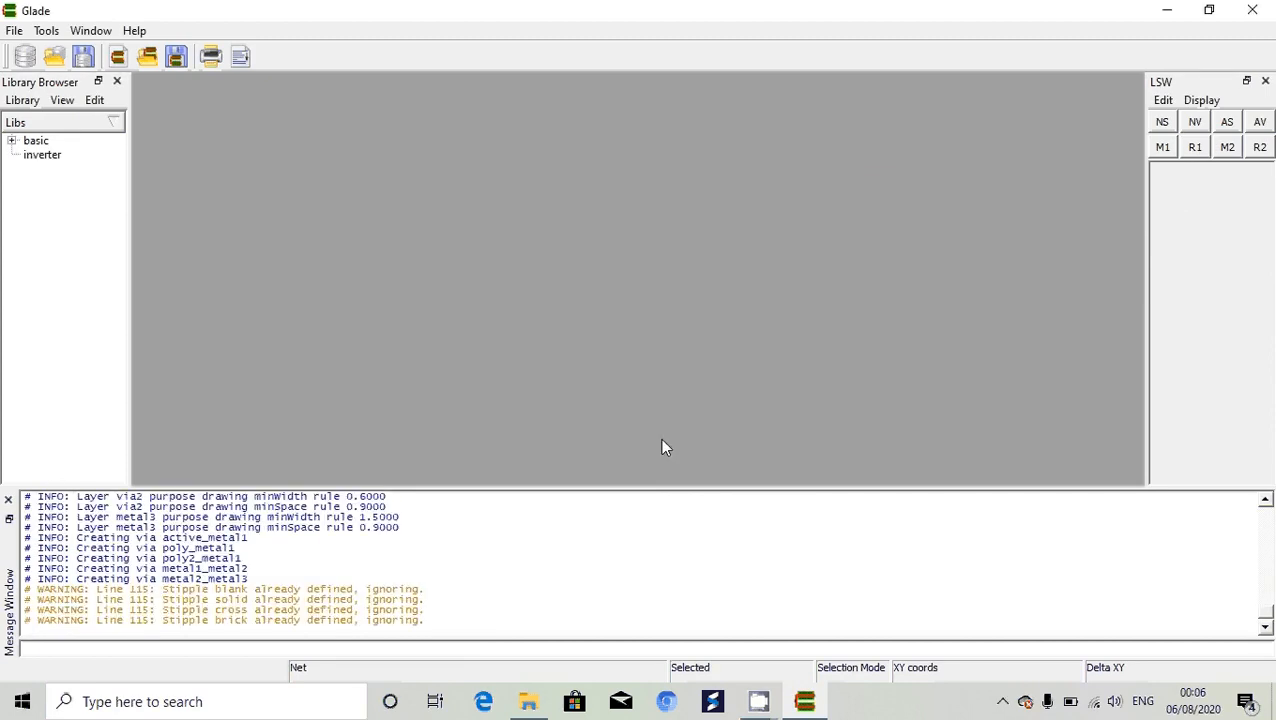
Step: Create and open a layout cell view named inverter in the inverter library
{"action": "left_click", "coordinate": [14, 33]}
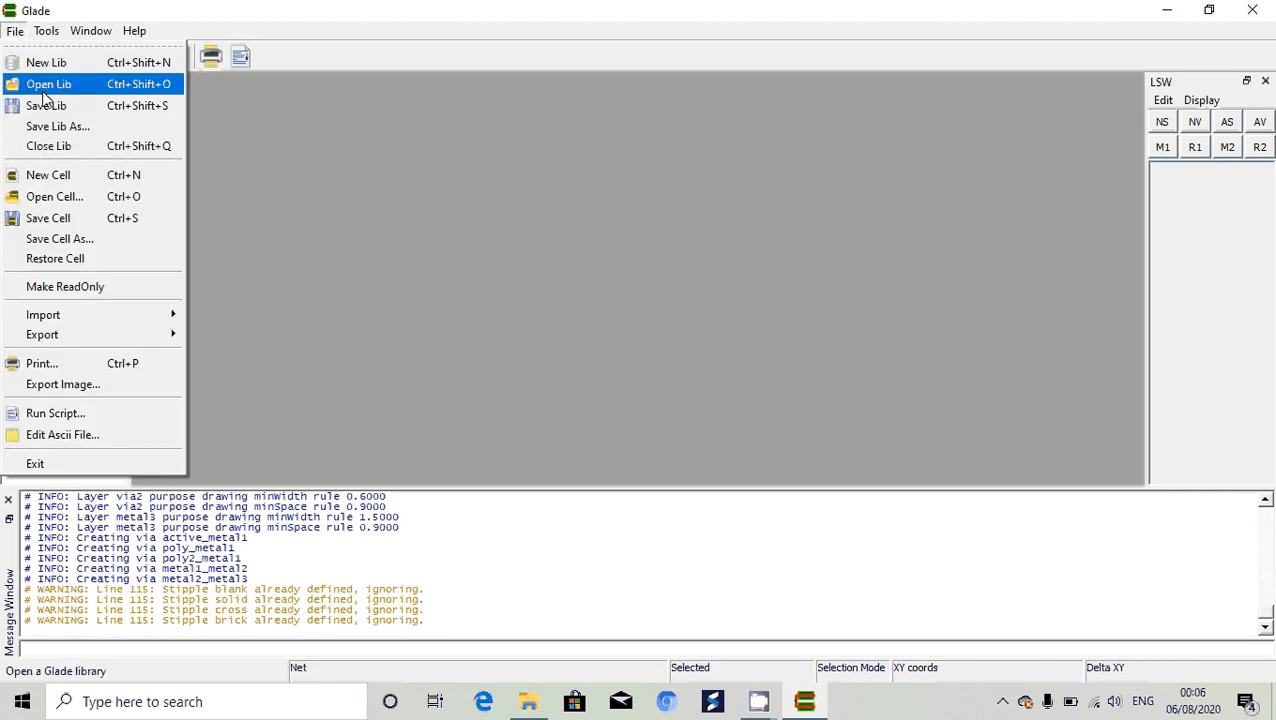
{"action": "left_click", "coordinate": [70, 174]}
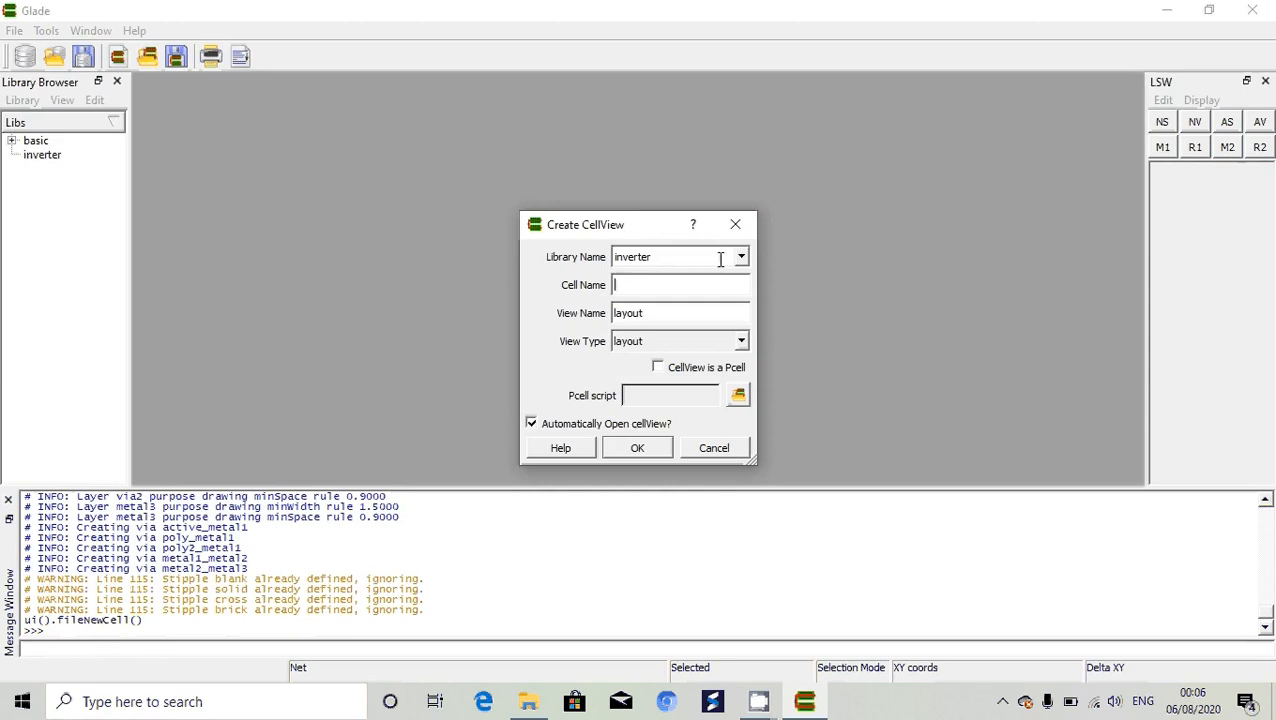
{"action": "left_click", "coordinate": [675, 277]}
{"action": "type", "text": "inverter"}
{"action": "left_click", "coordinate": [638, 448]}
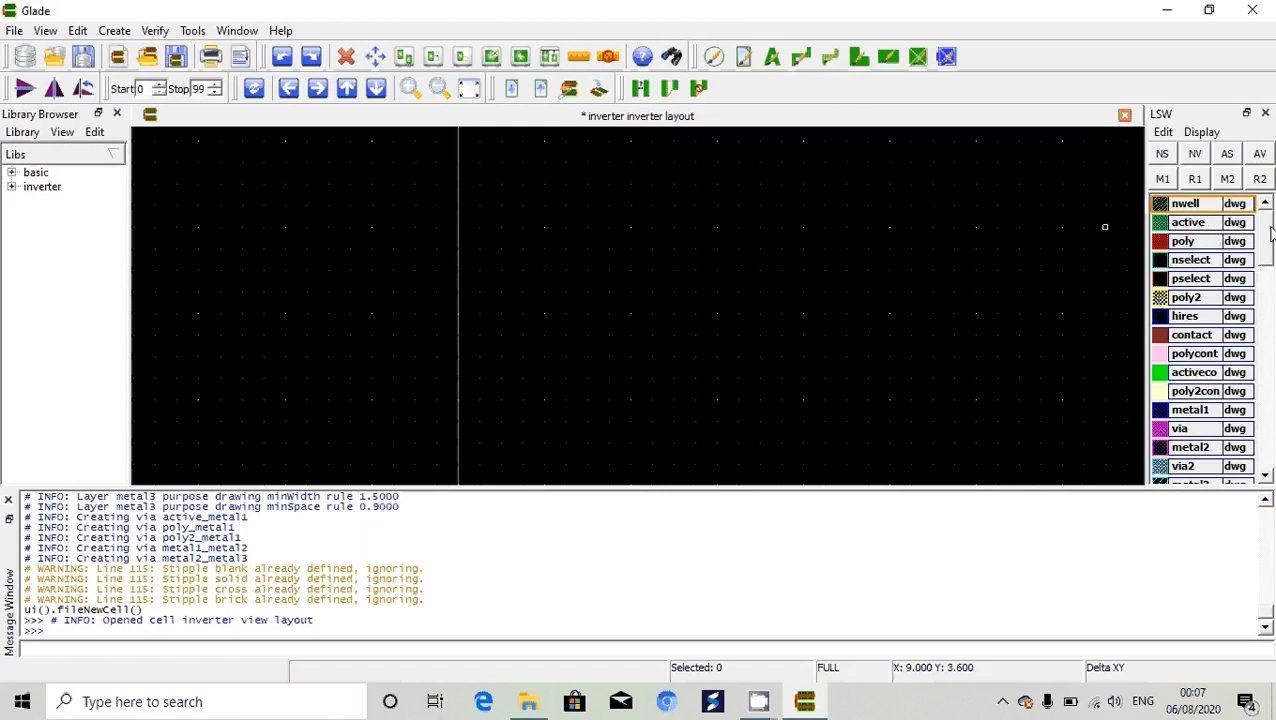
Step: Review the display options for the layout, including the display grid, snap grid and miscellaneous settings
{"action": "mouse_move", "coordinate": [1272, 232]}
{"action": "left_mouse_down"}
{"action": "mouse_move", "coordinate": [1273, 308]}
{"action": "mouse_move", "coordinate": [1274, 220]}
{"action": "left_mouse_up"}
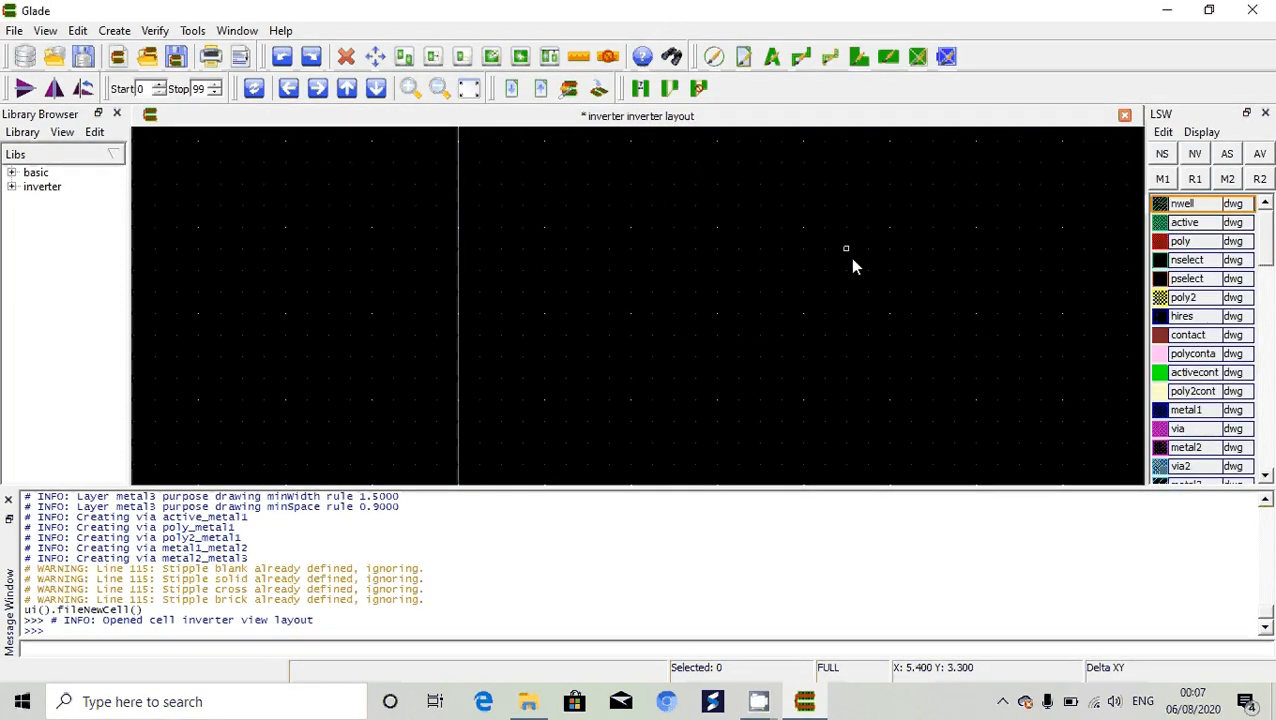
{"action": "left_click", "coordinate": [44, 32]}
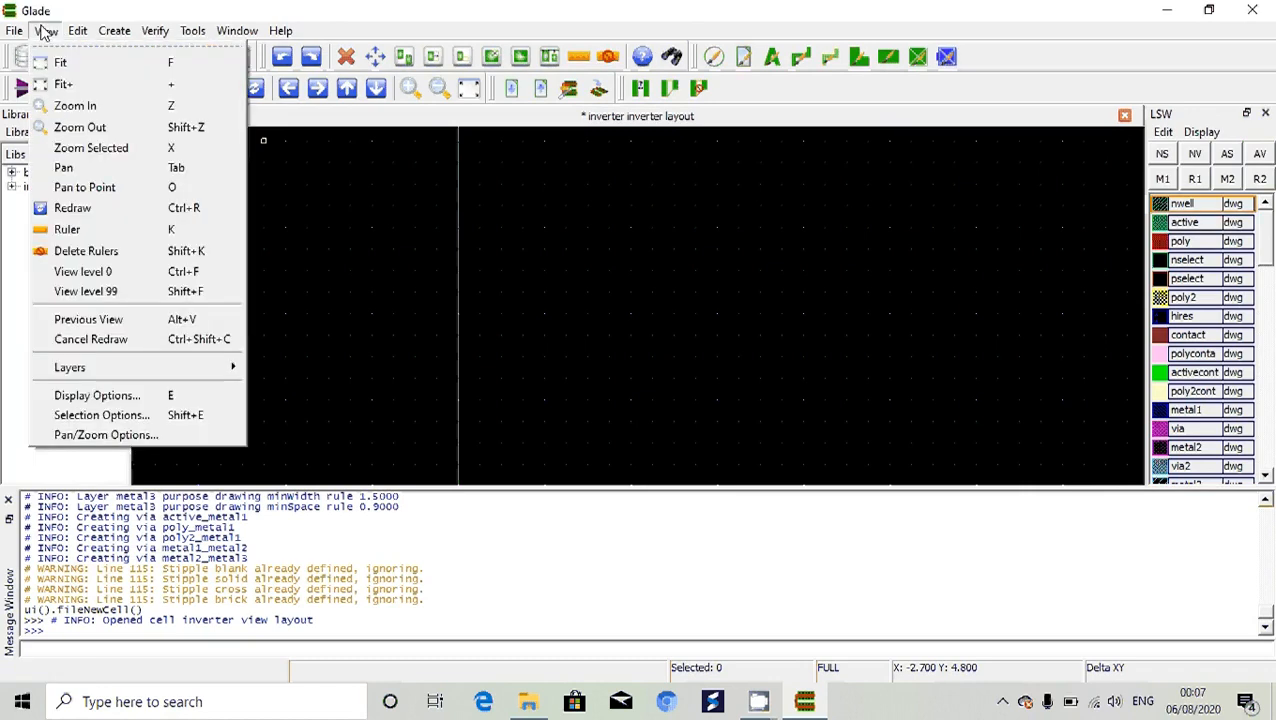
{"action": "left_click", "coordinate": [98, 396]}
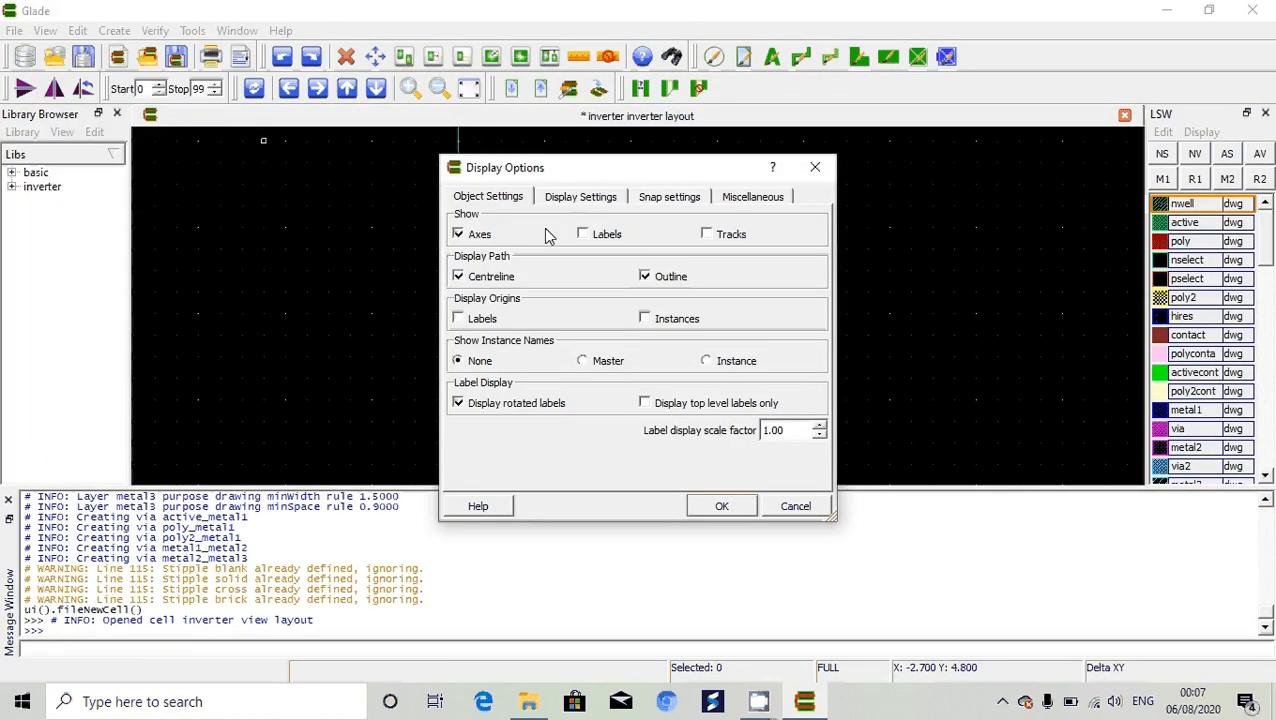
{"action": "left_click", "coordinate": [577, 199]}
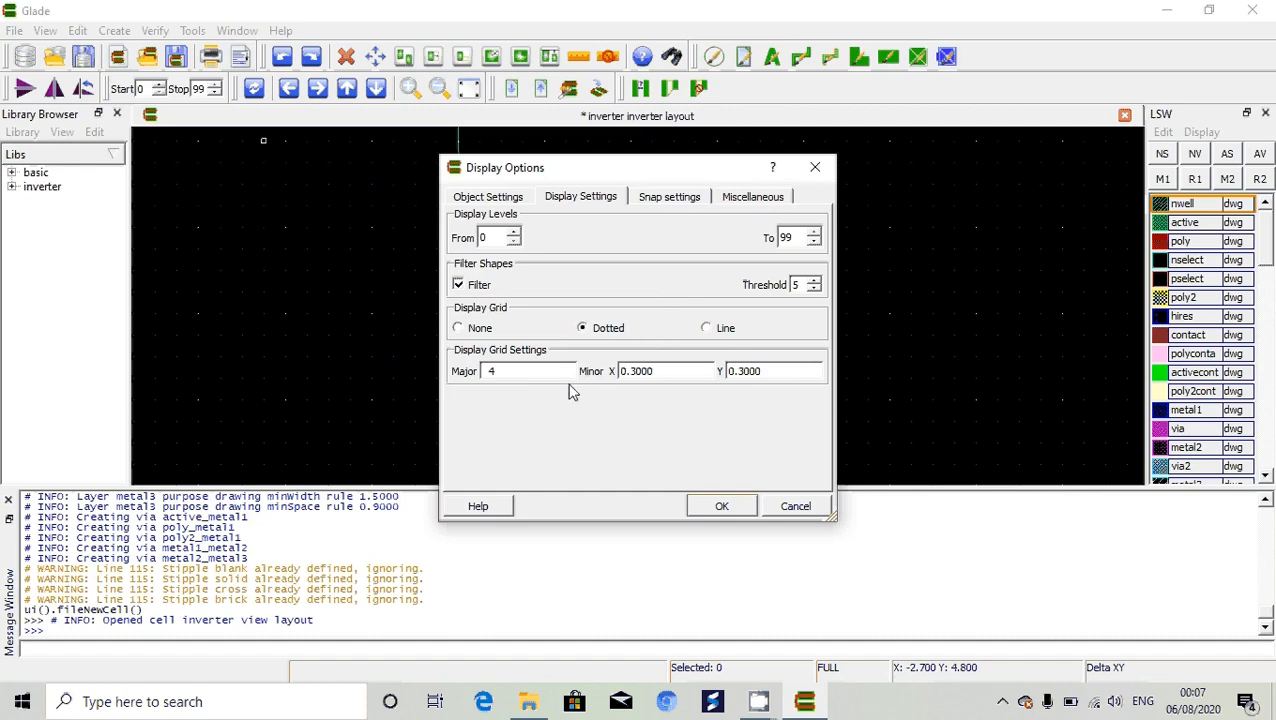
{"action": "left_click", "coordinate": [664, 200]}
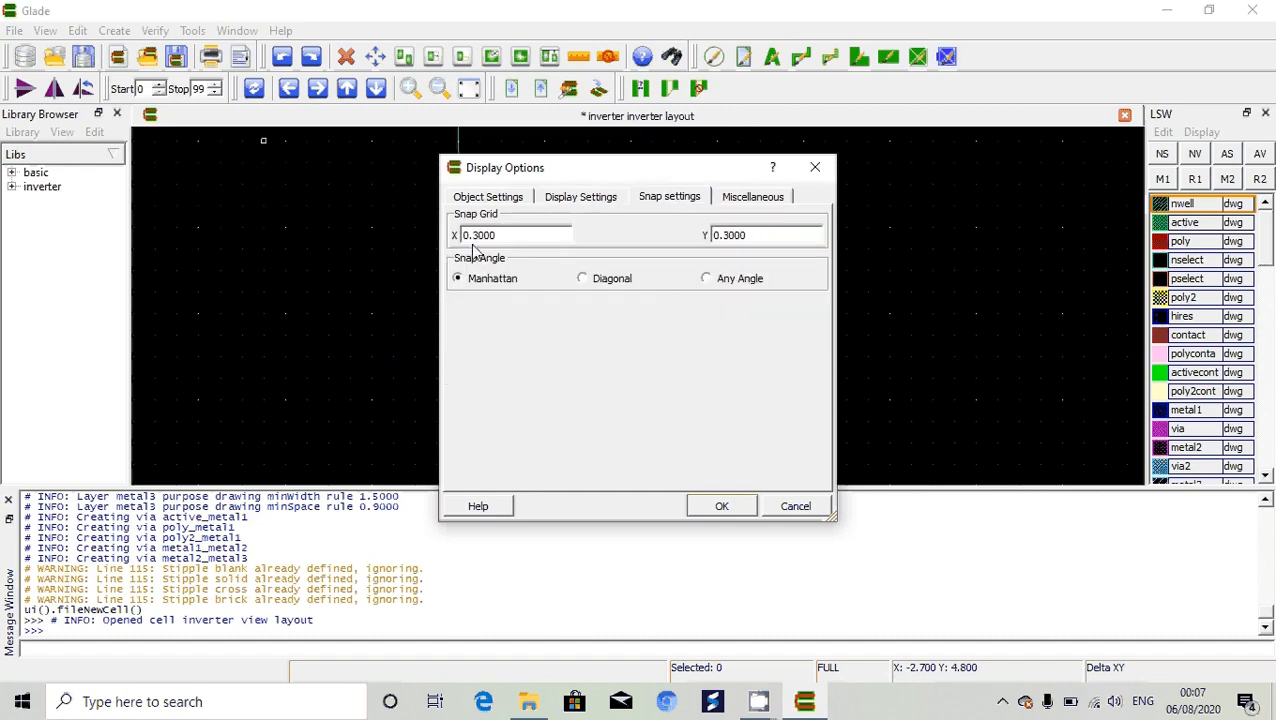
{"action": "left_click", "coordinate": [739, 201]}
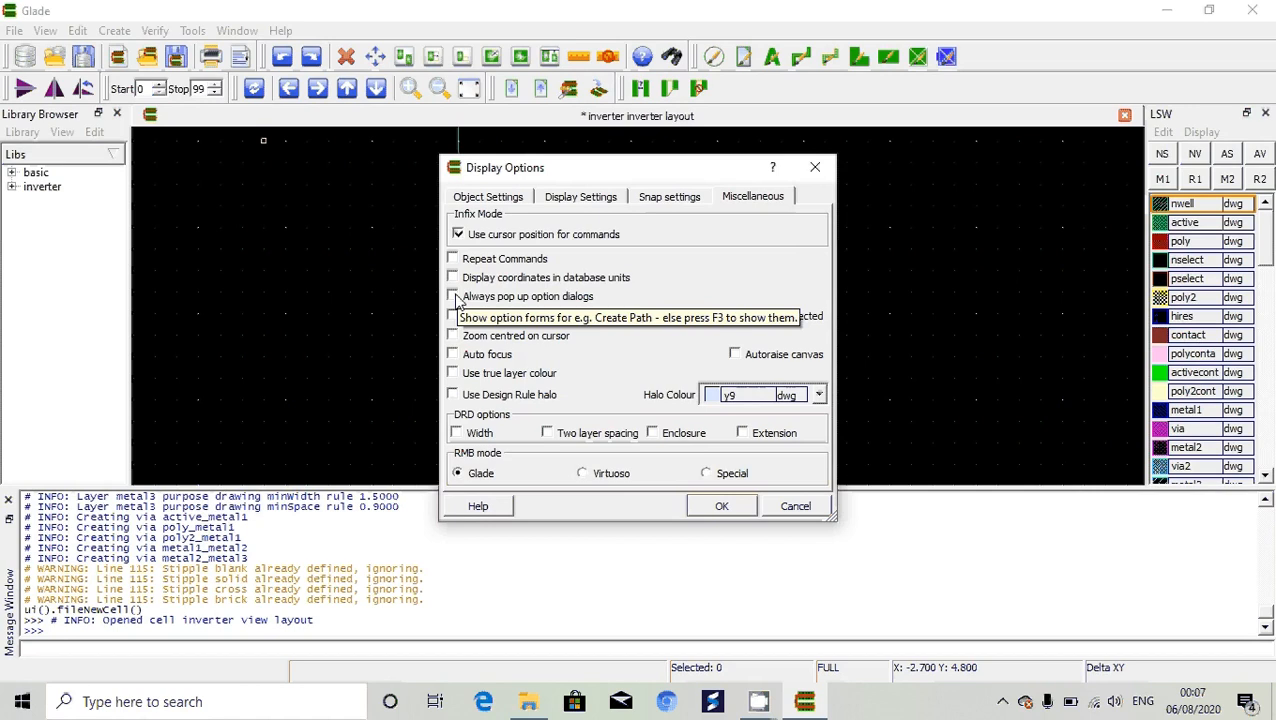
{"action": "left_click", "coordinate": [721, 507]}
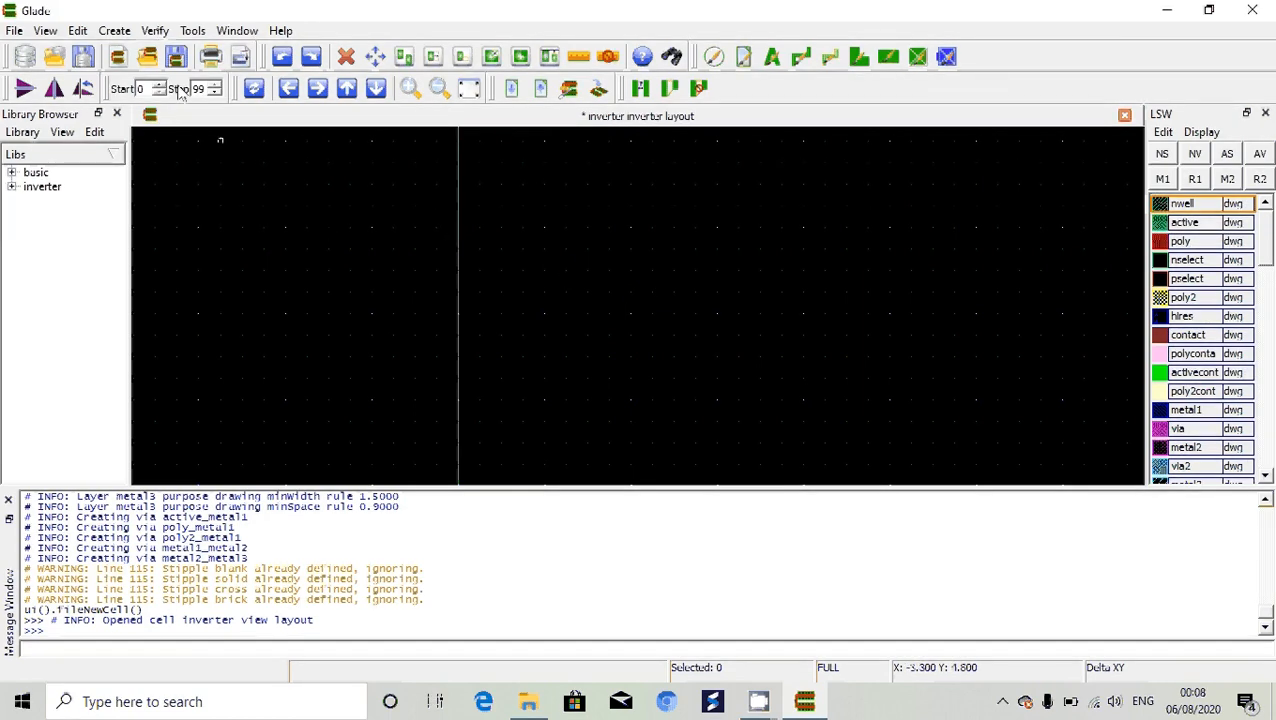
Step: Expand the inverter library and its inverter cell in the library browser down to the layout view
{"action": "left_click", "coordinate": [113, 33]}
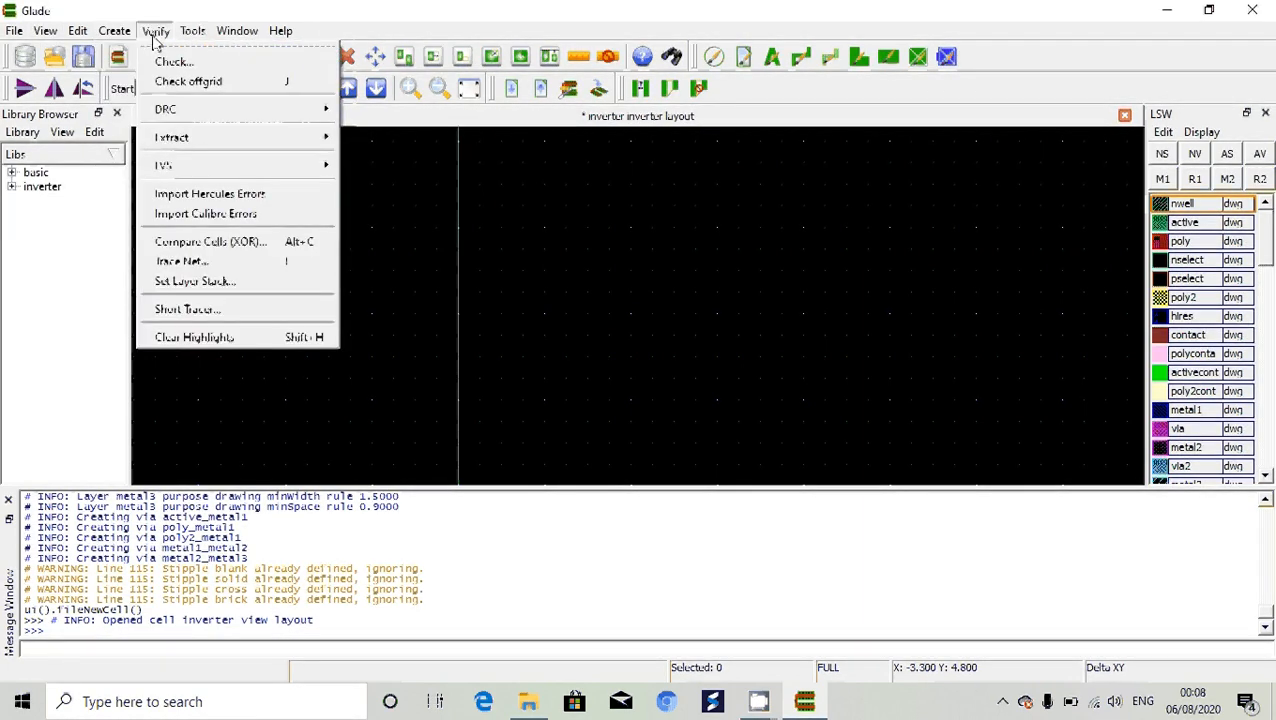
{"action": "mouse_move", "coordinate": [185, 36]}
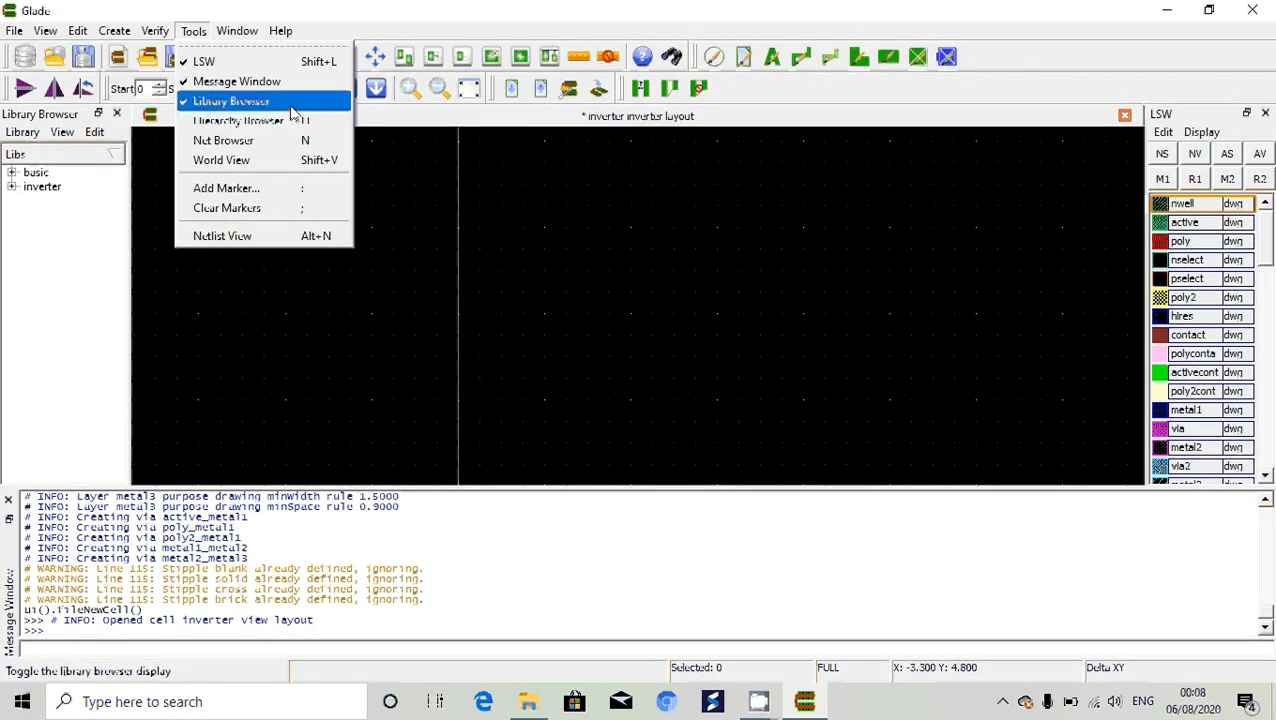
{"action": "left_click", "coordinate": [12, 187]}
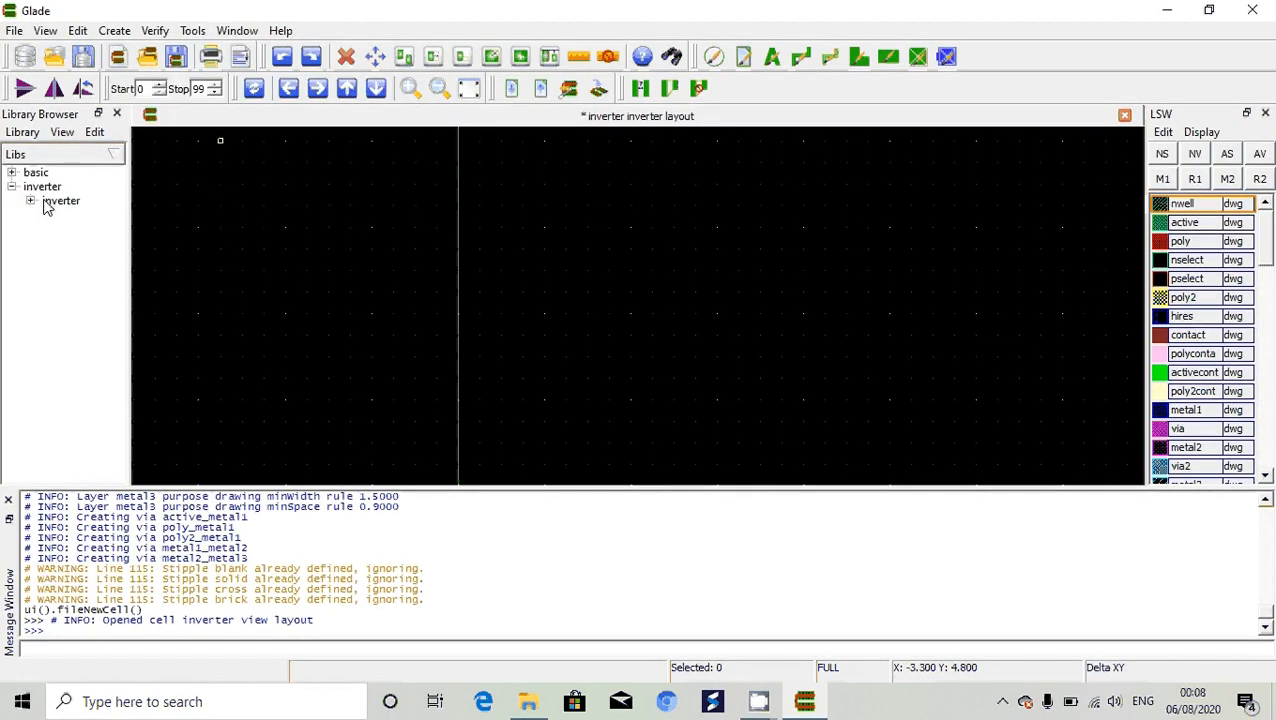
{"action": "left_click", "coordinate": [45, 204]}
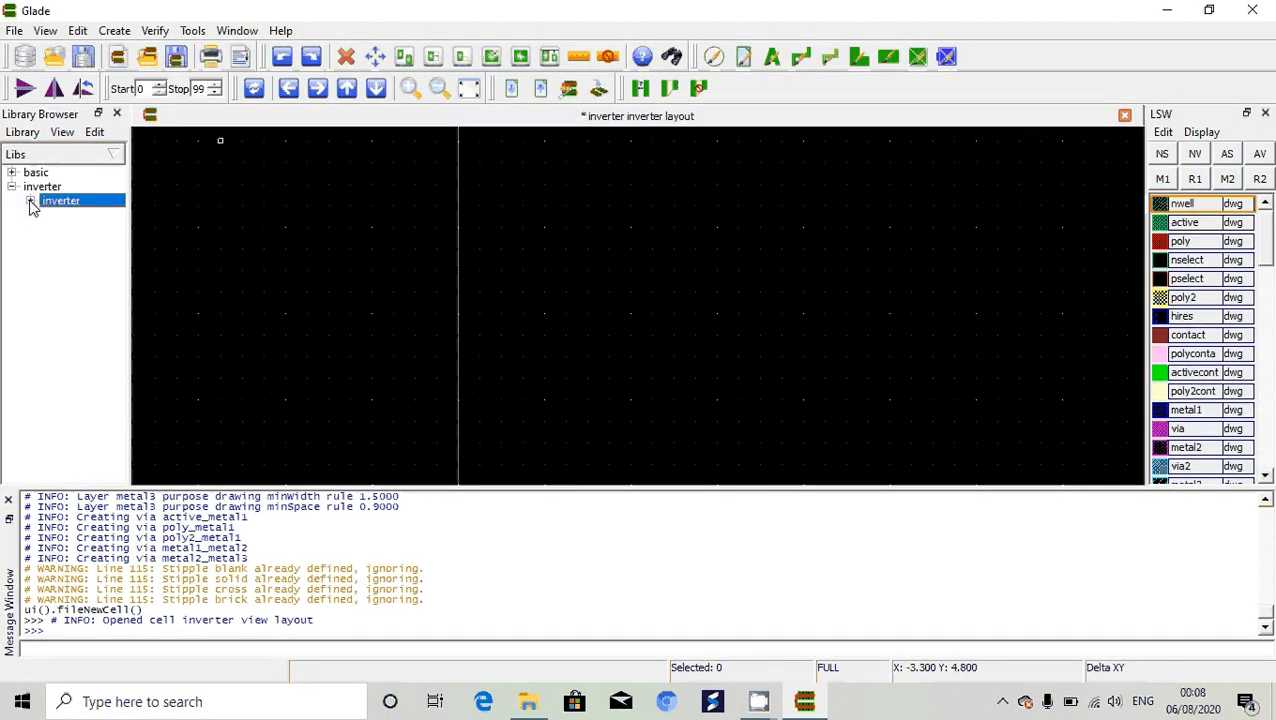
{"action": "left_click", "coordinate": [31, 202]}
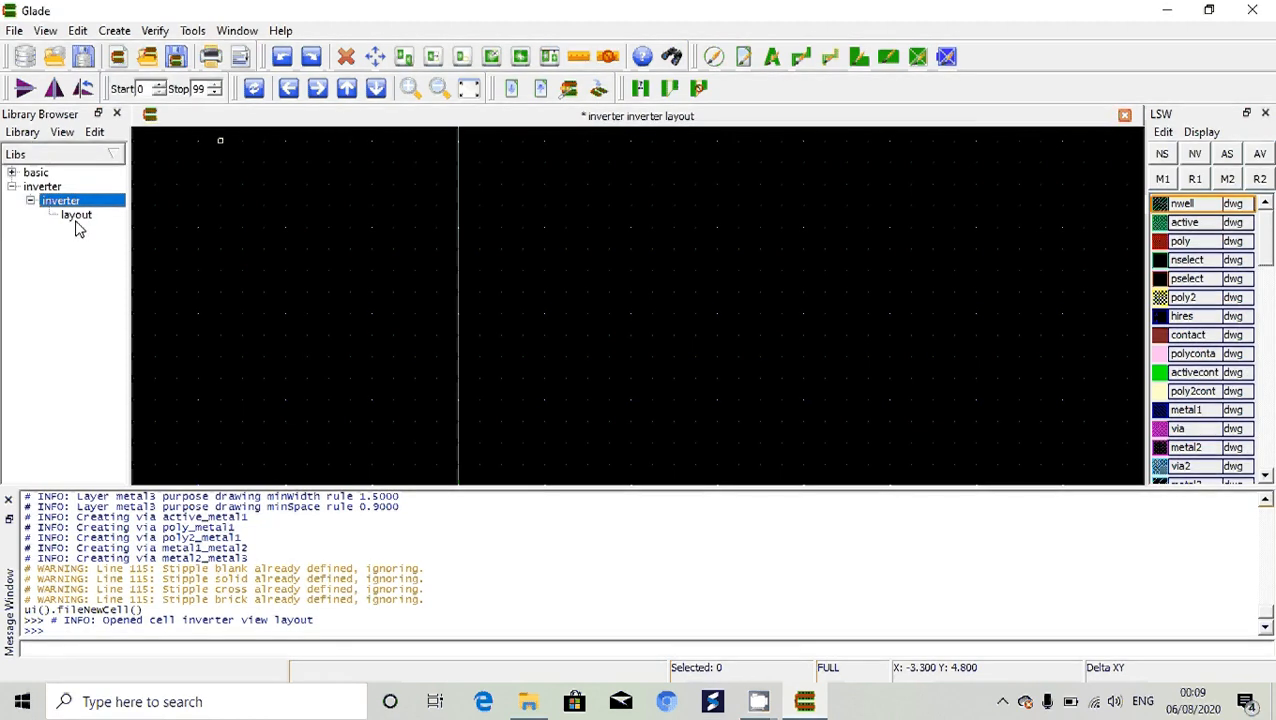
{"action": "left_click", "coordinate": [157, 31]}
{"action": "mouse_move", "coordinate": [187, 37]}
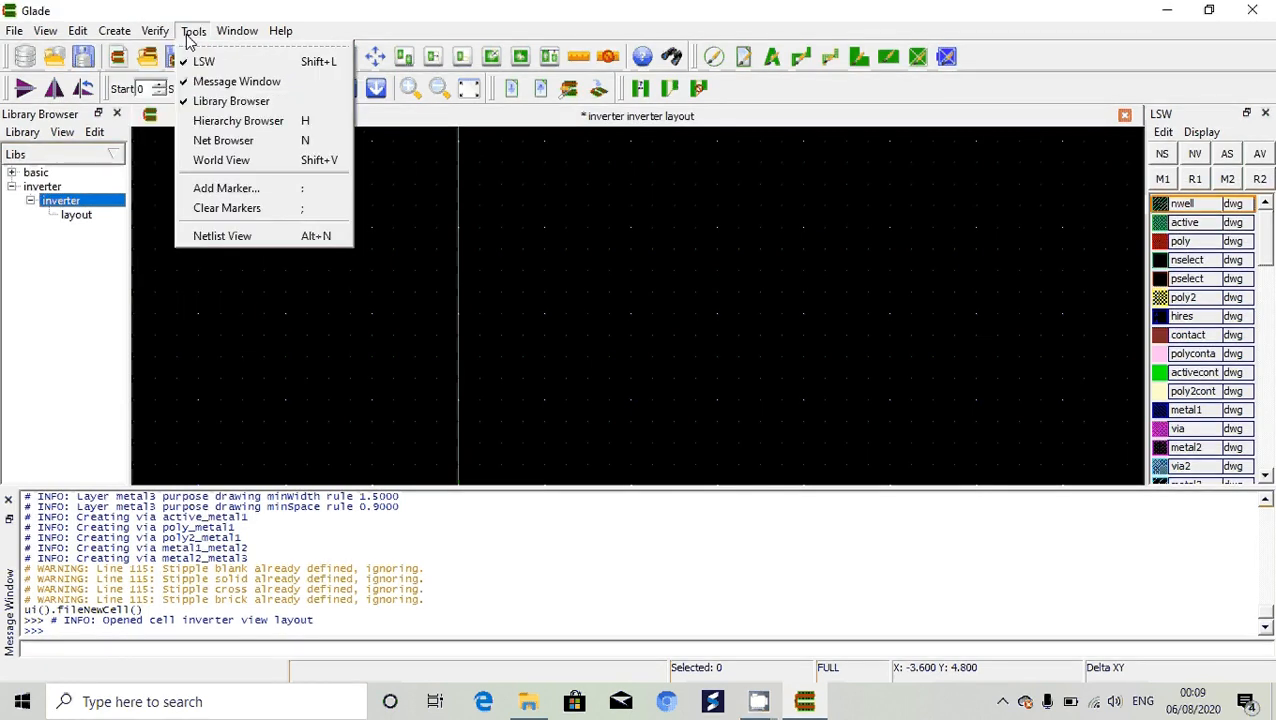
{"action": "left_click", "coordinate": [171, 304]}
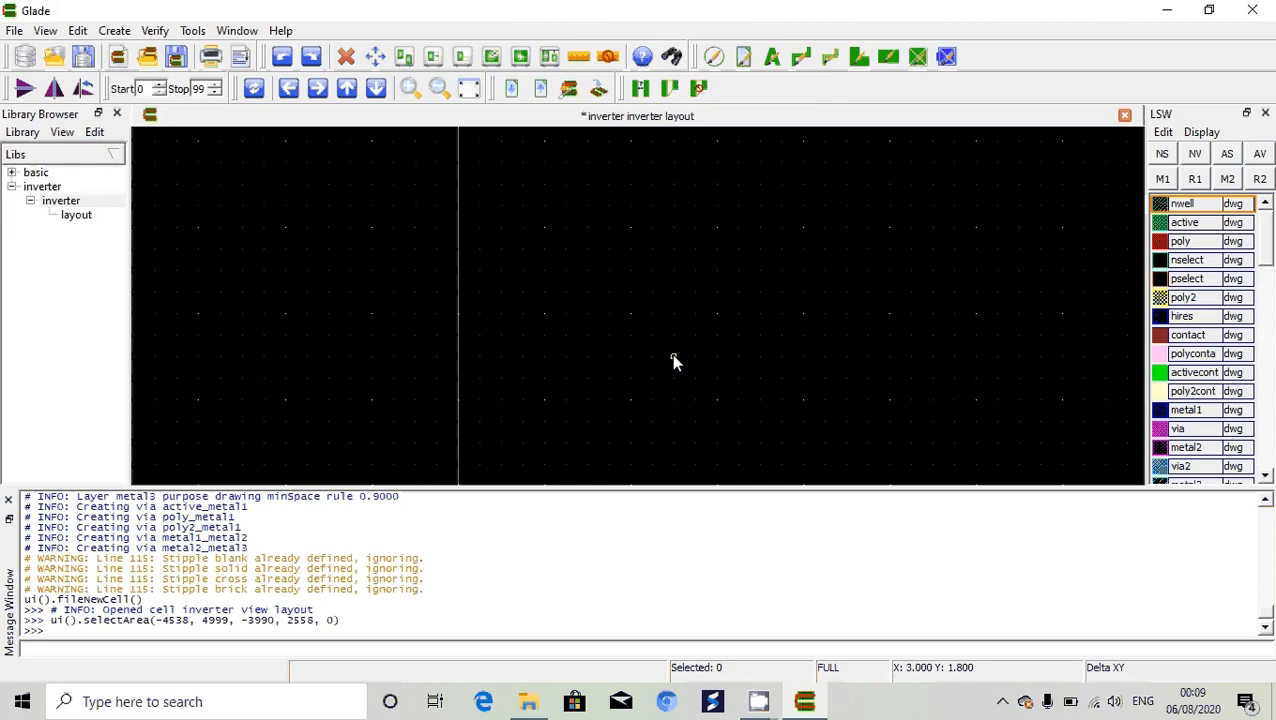
Step: Draw a 4.8 by 1.8 rectangle on the active layer from (4.8, 1.2) to (0, 3.0)
{"action": "left_click", "coordinate": [1189, 226]}
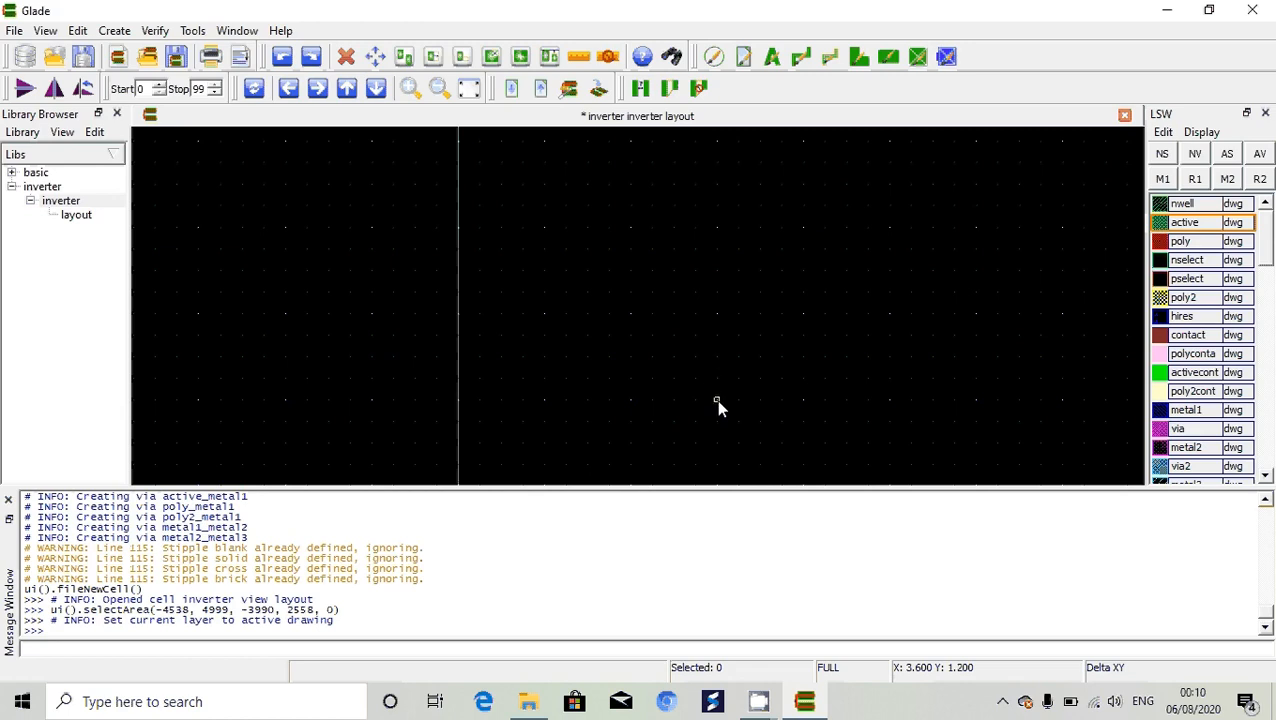
{"action": "left_click", "coordinate": [802, 400]}
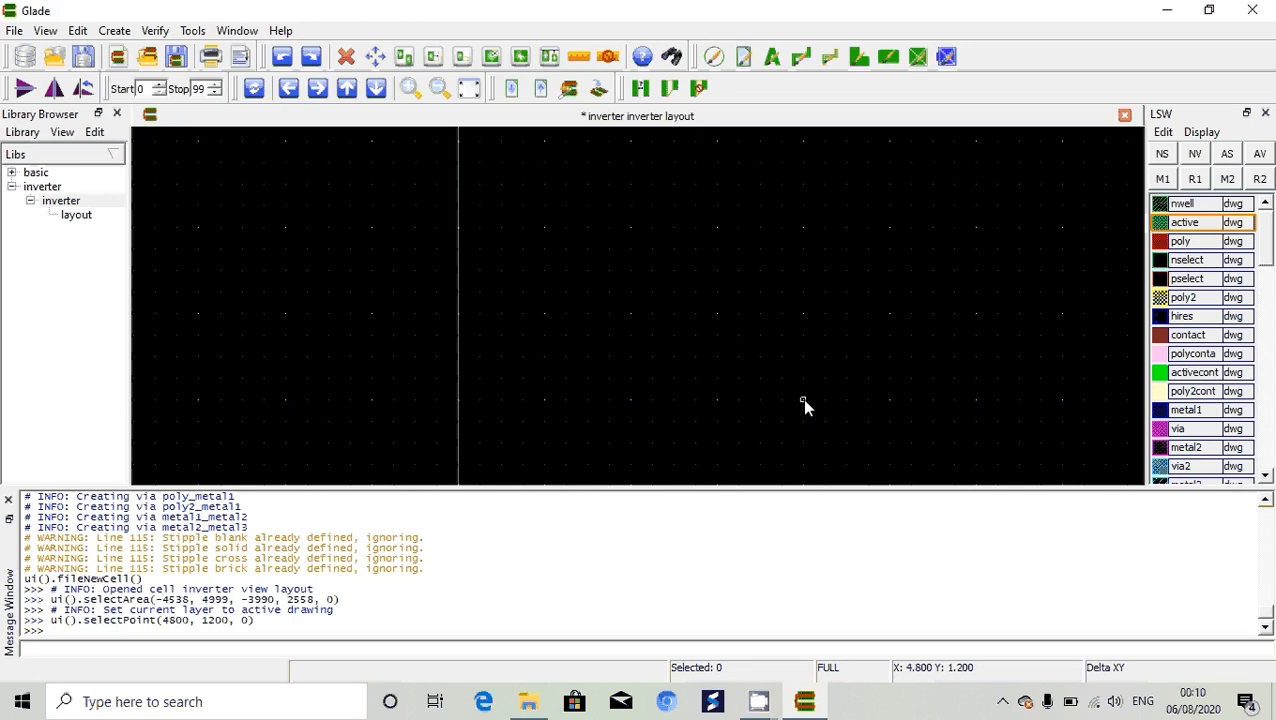
{"action": "key", "text": "r"}
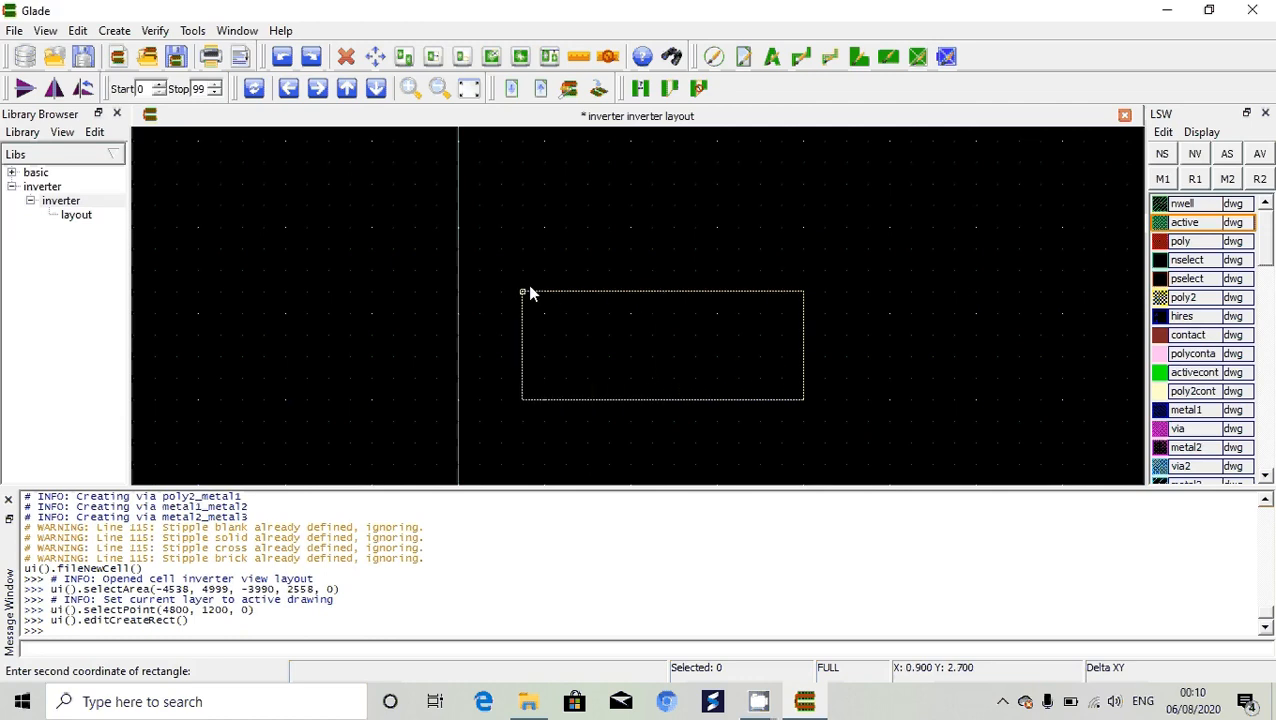
{"action": "left_click", "coordinate": [458, 271]}
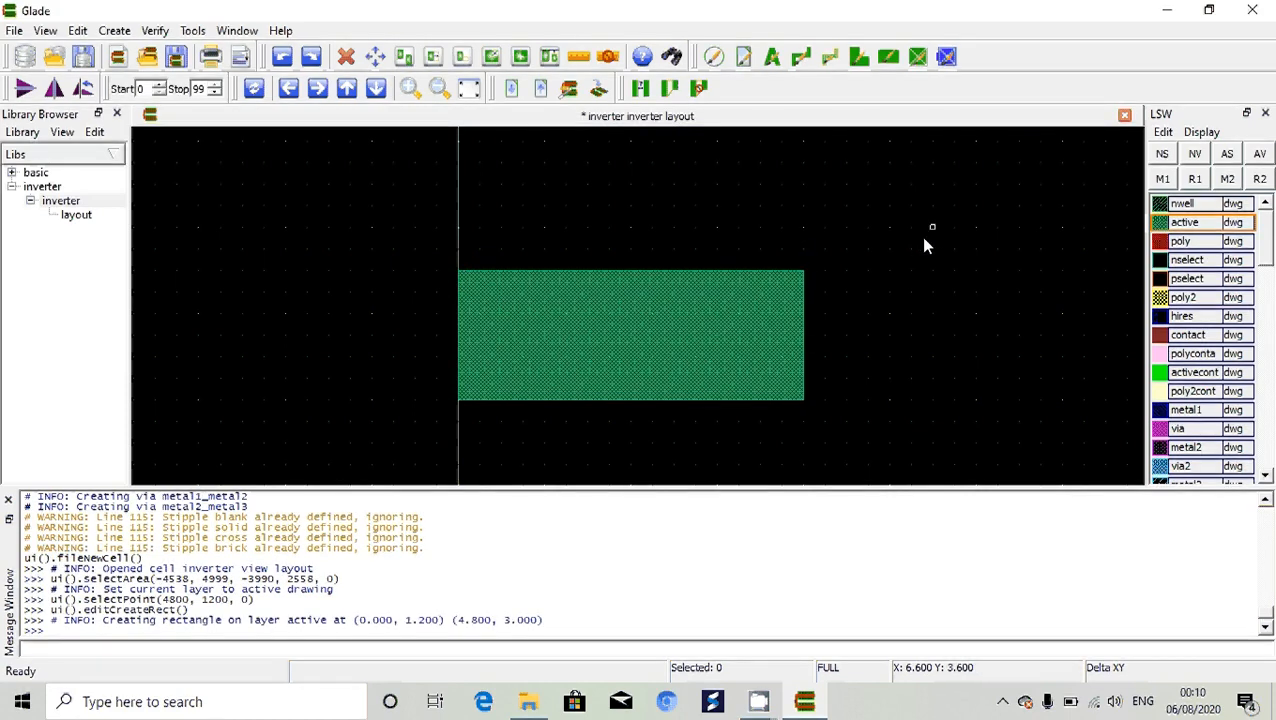
Step: Draw a 0.6 by 3.0 poly rectangle across the active area from (2.7, 0.6) to (2.1, 3.6)
{"action": "left_click", "coordinate": [1175, 247]}
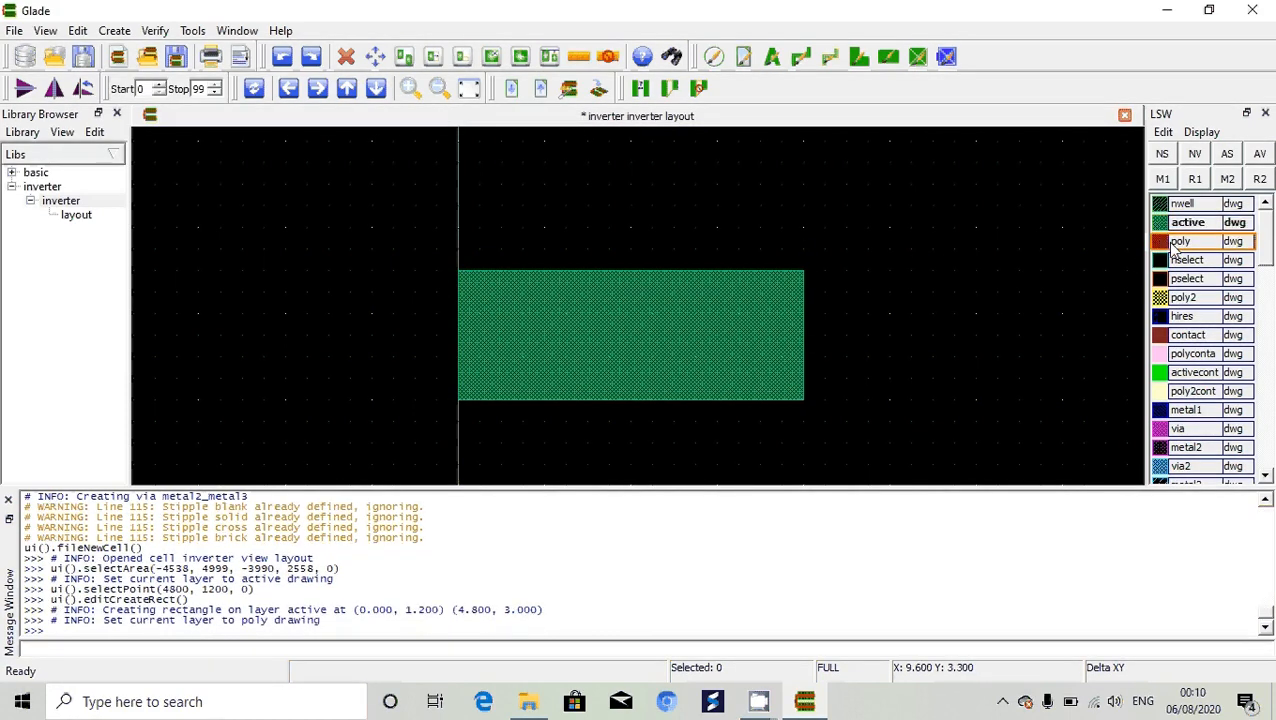
{"action": "left_click", "coordinate": [651, 450]}
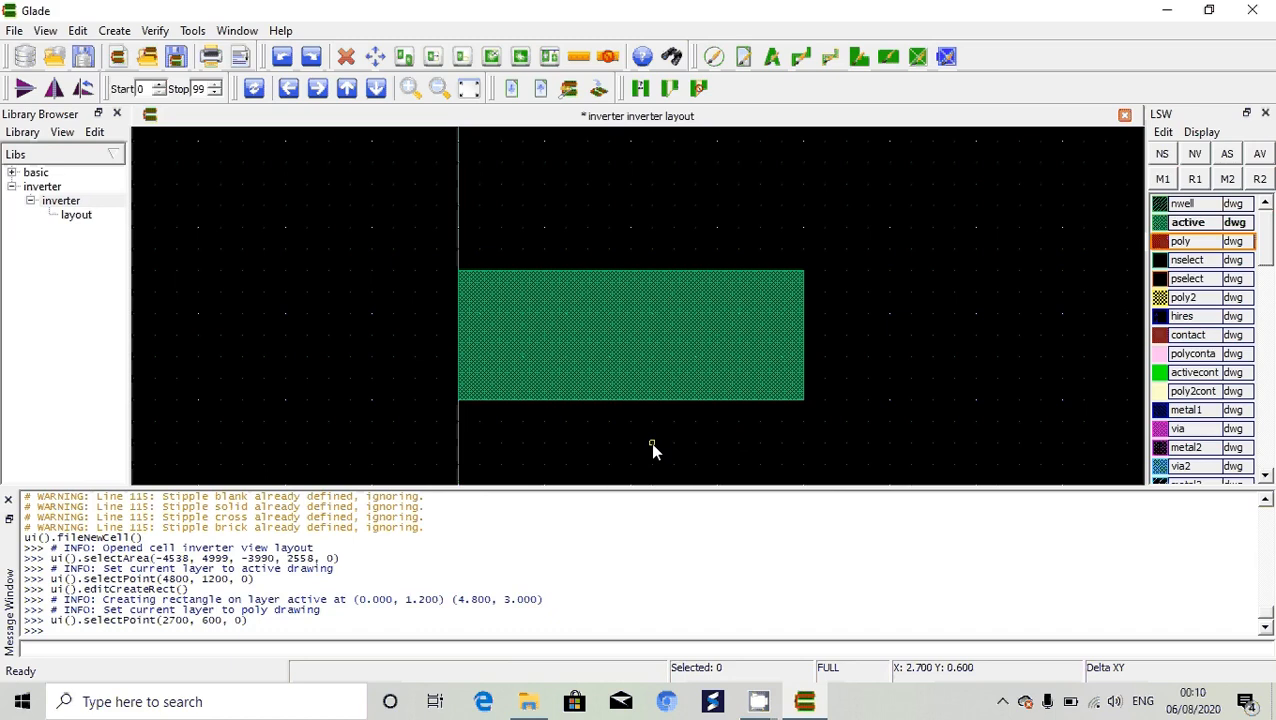
{"action": "key", "text": "r"}
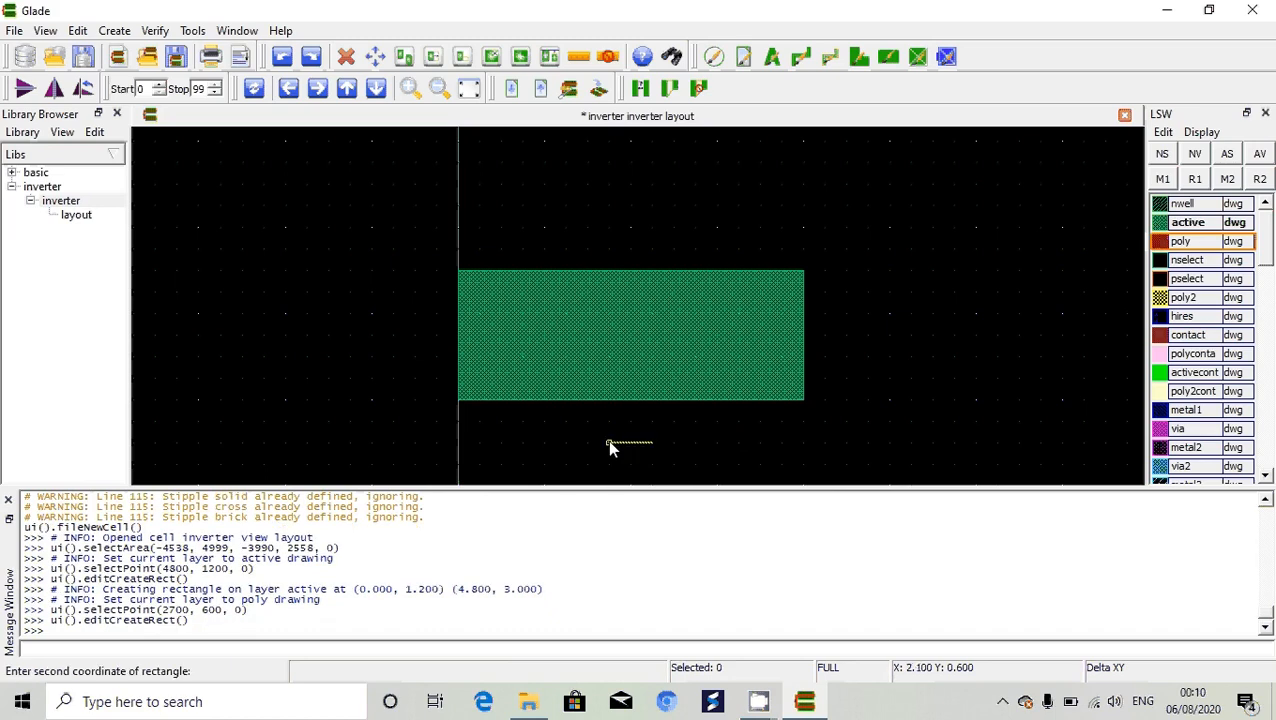
{"action": "left_click", "coordinate": [602, 228]}
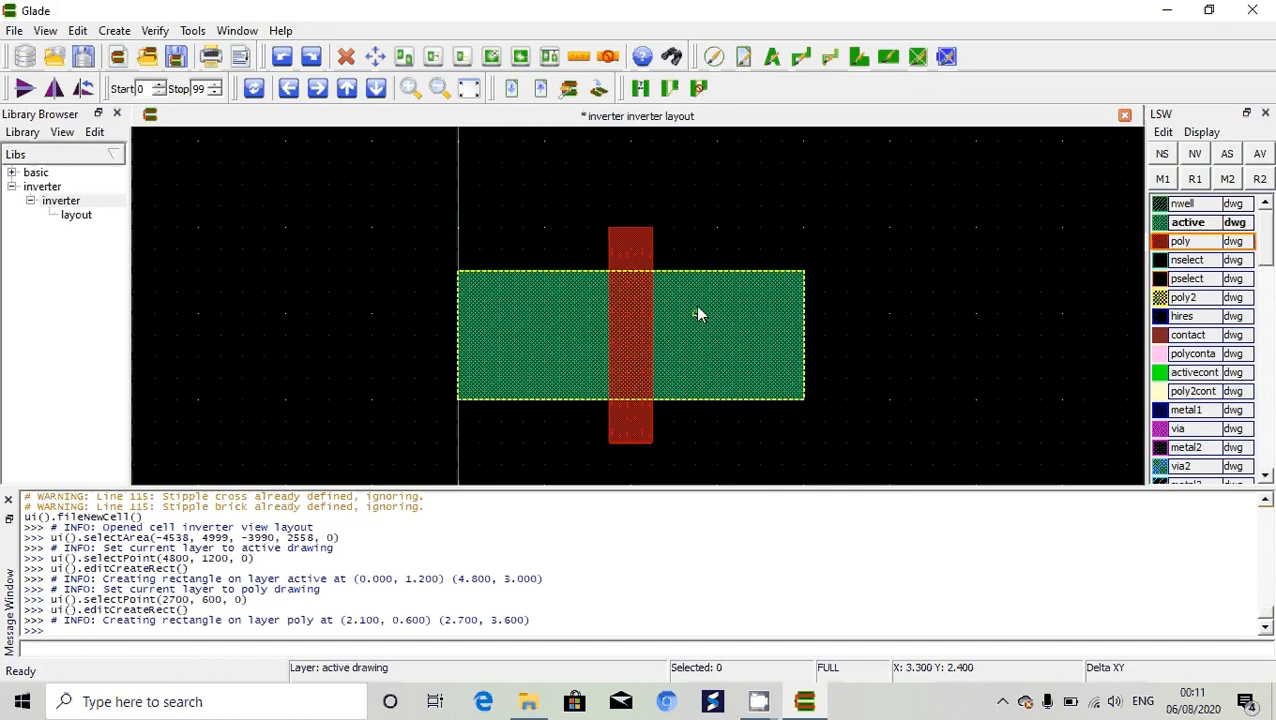
Step: Draw a 0.6 by 0.6 contact square on the active area's left side from (0.6, 2.4) to (1.2, 1.8)
{"action": "left_click", "coordinate": [1188, 335]}
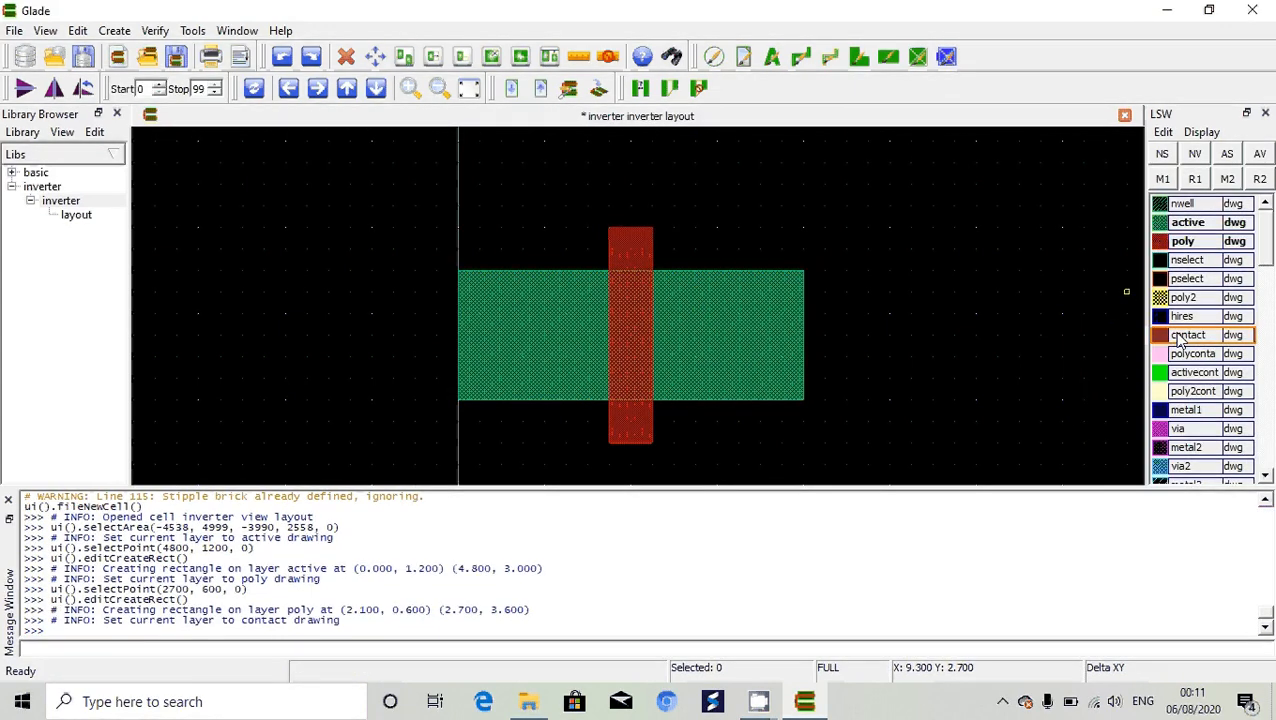
{"action": "left_click", "coordinate": [500, 315]}
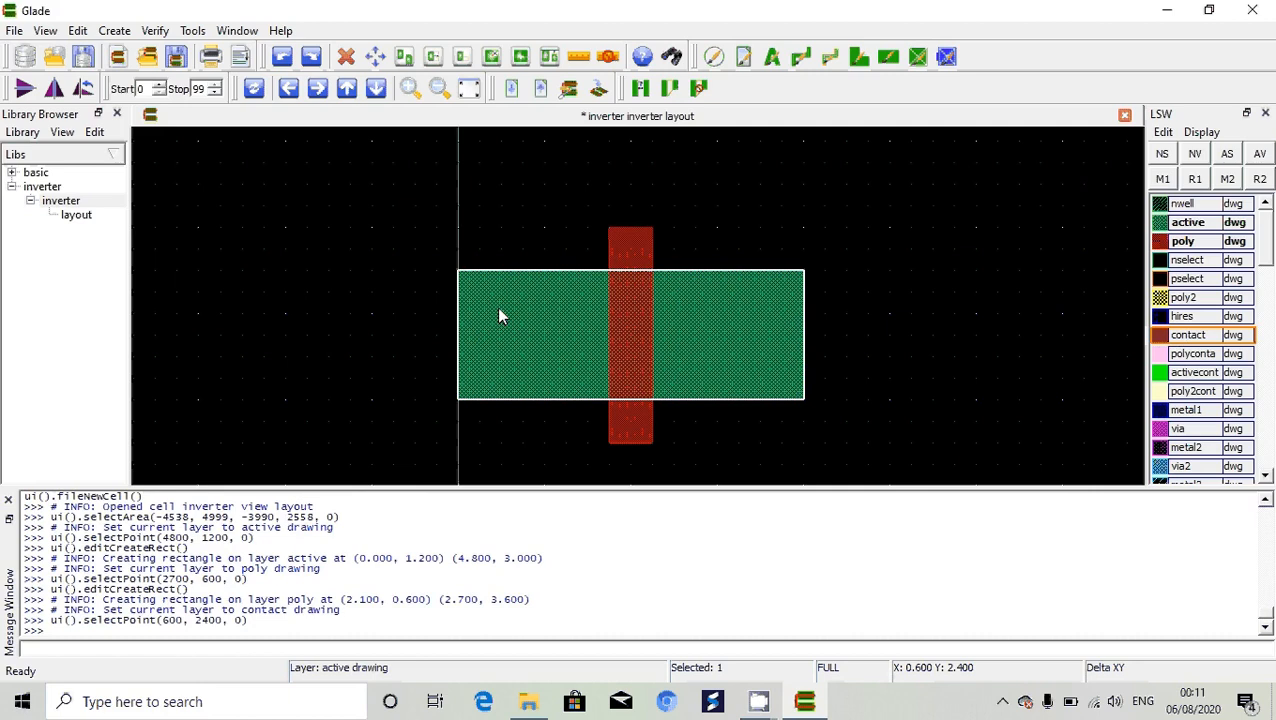
{"action": "key", "text": "r"}
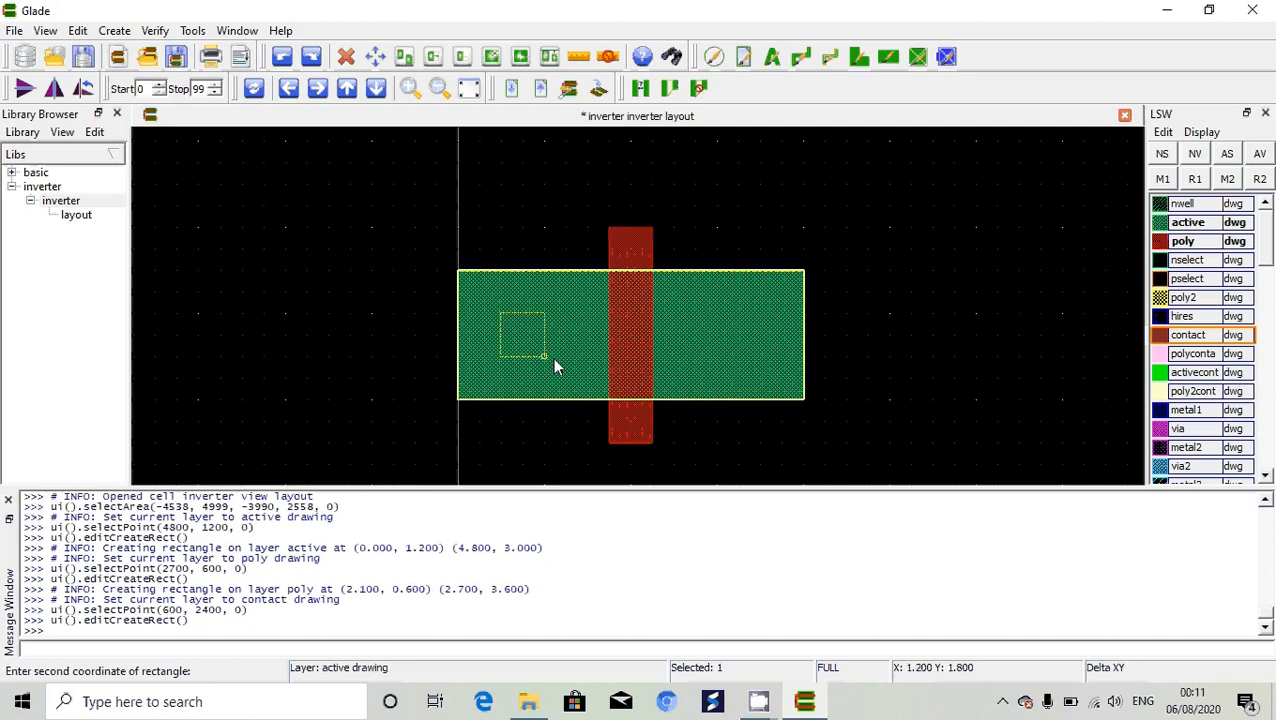
{"action": "left_click", "coordinate": [554, 361]}
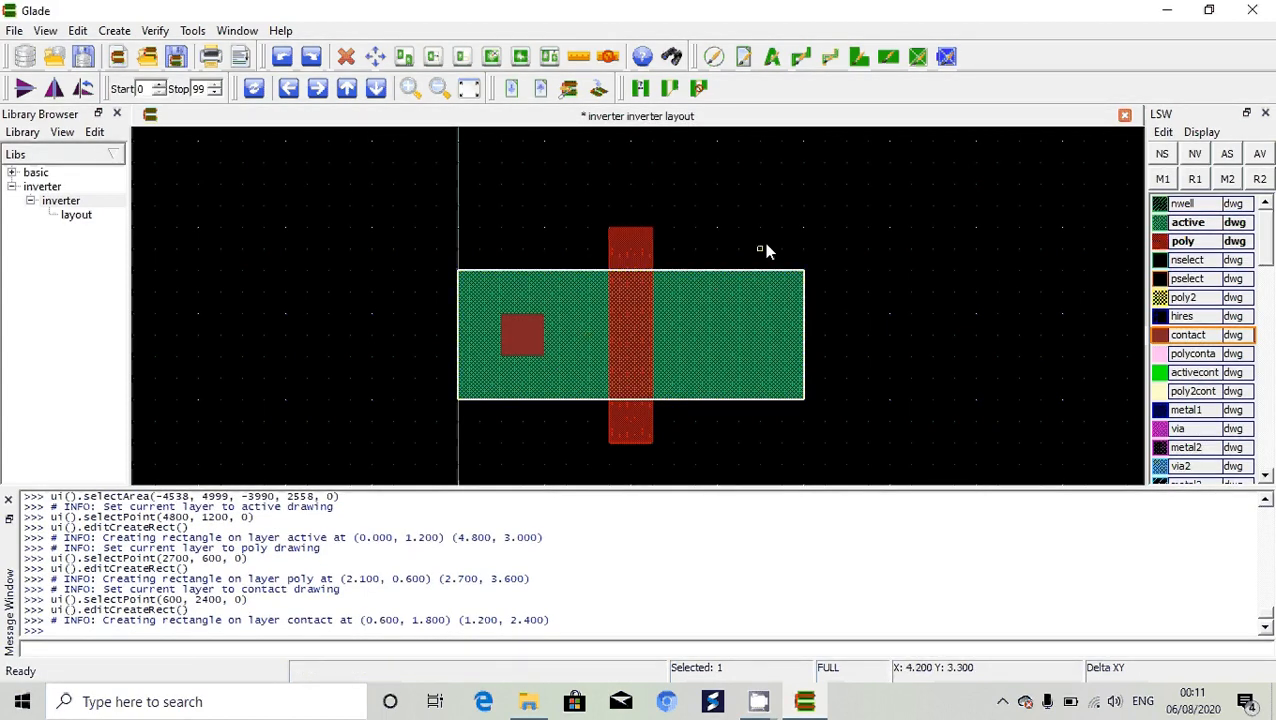
Step: Move the poly gate rectangle 0.3 to the left, towards the contact
{"action": "left_click", "coordinate": [561, 423]}
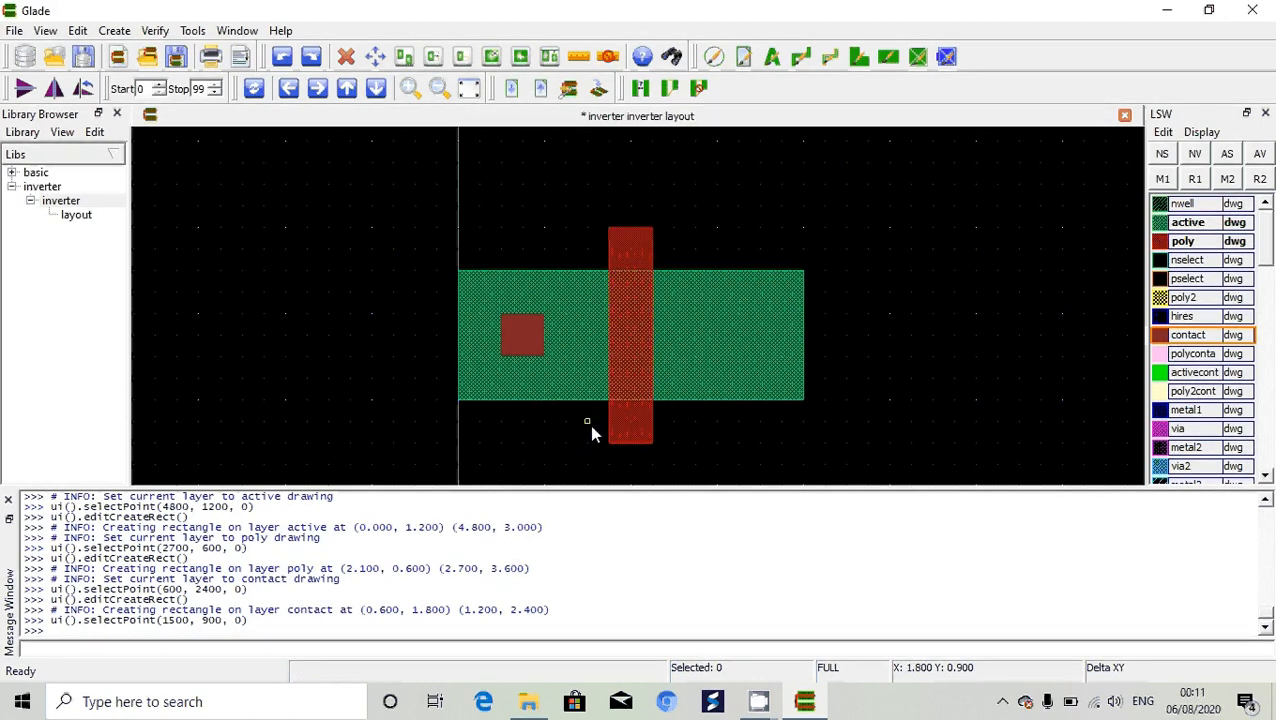
{"action": "left_click", "coordinate": [630, 257]}
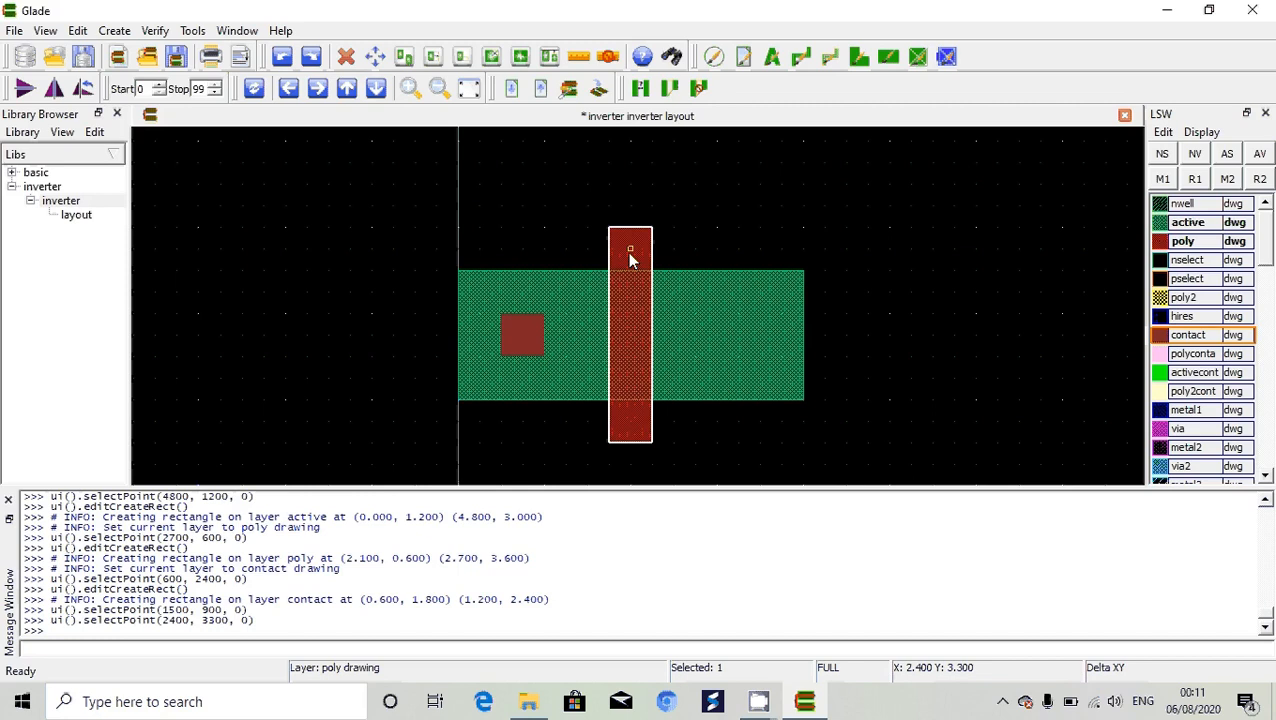
{"action": "key", "text": "m"}
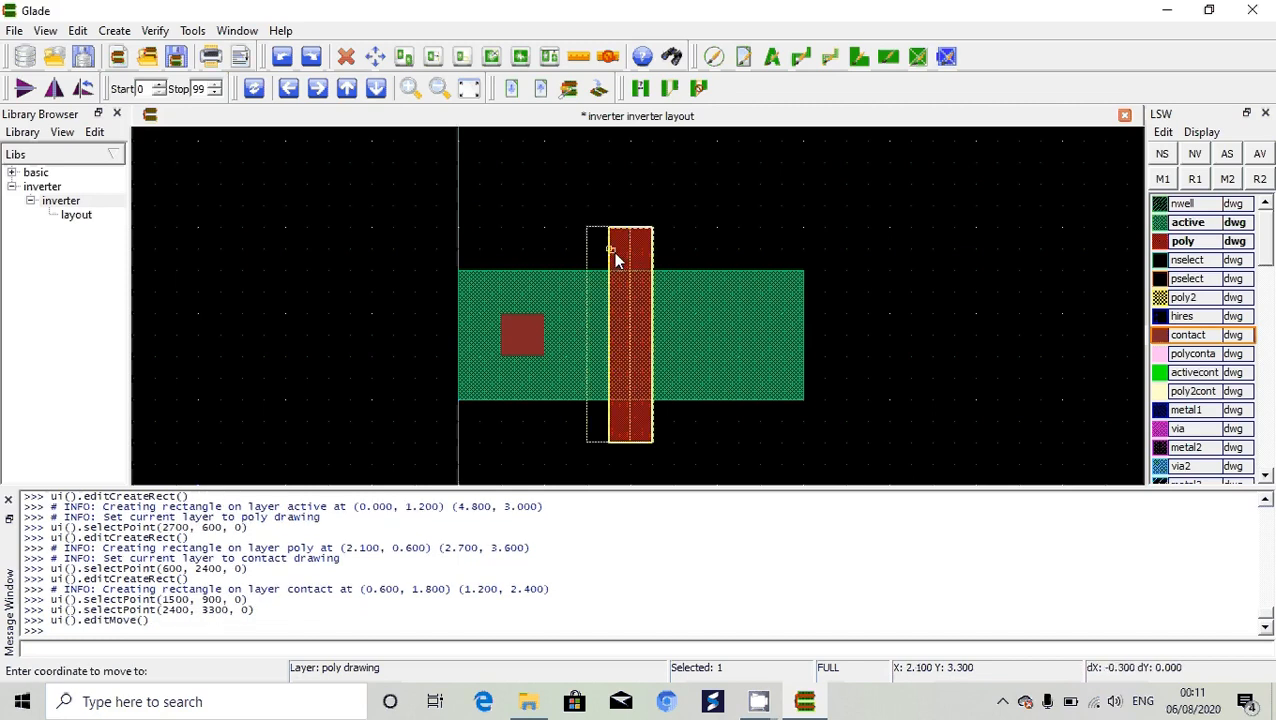
{"action": "left_click", "coordinate": [612, 254]}
{"action": "left_click", "coordinate": [504, 341]}
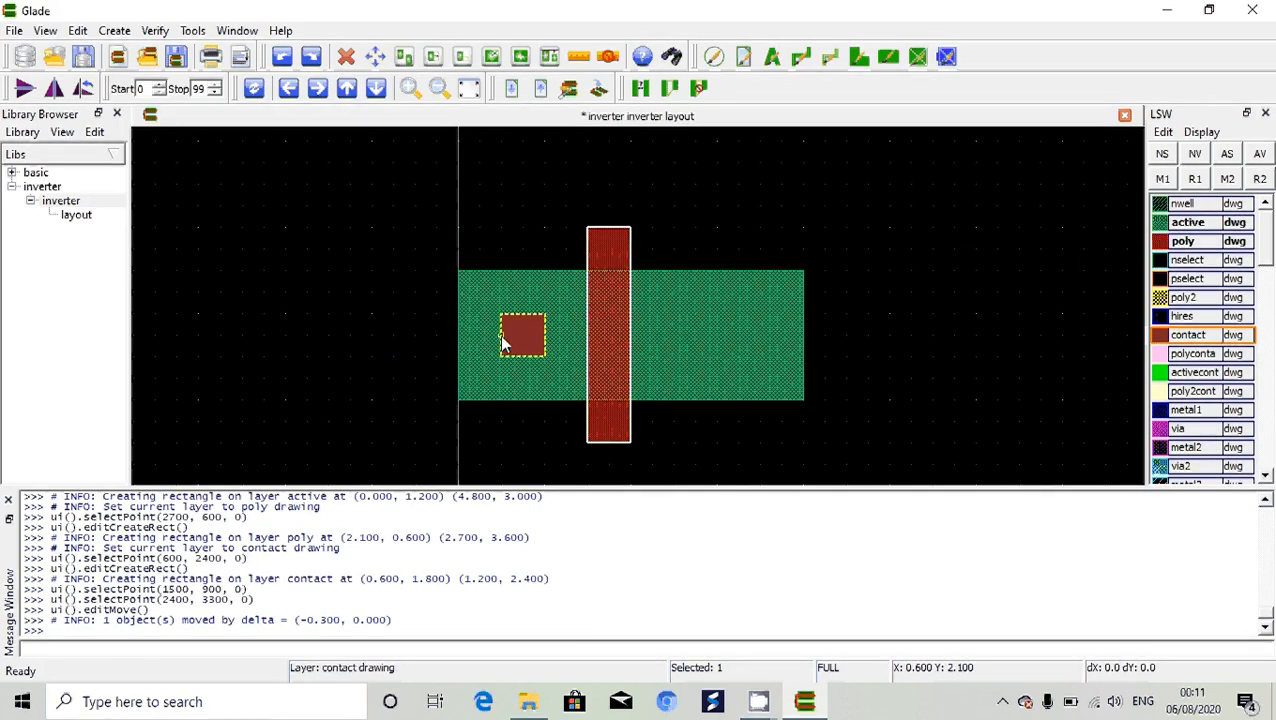
{"action": "left_click", "coordinate": [579, 347]}
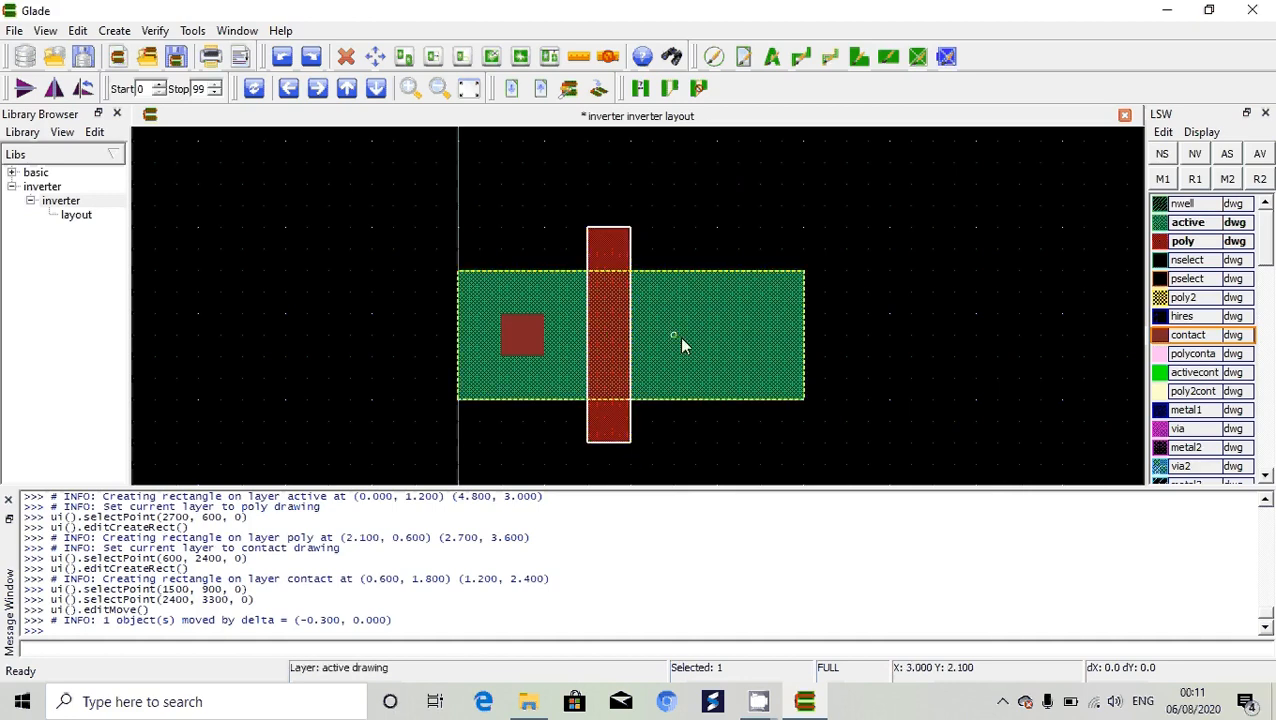
Step: Draw a second 0.6 by 0.6 contact square right of the poly gate from (3.0, 2.4) to (3.6, 1.8)
{"action": "left_click", "coordinate": [1178, 338]}
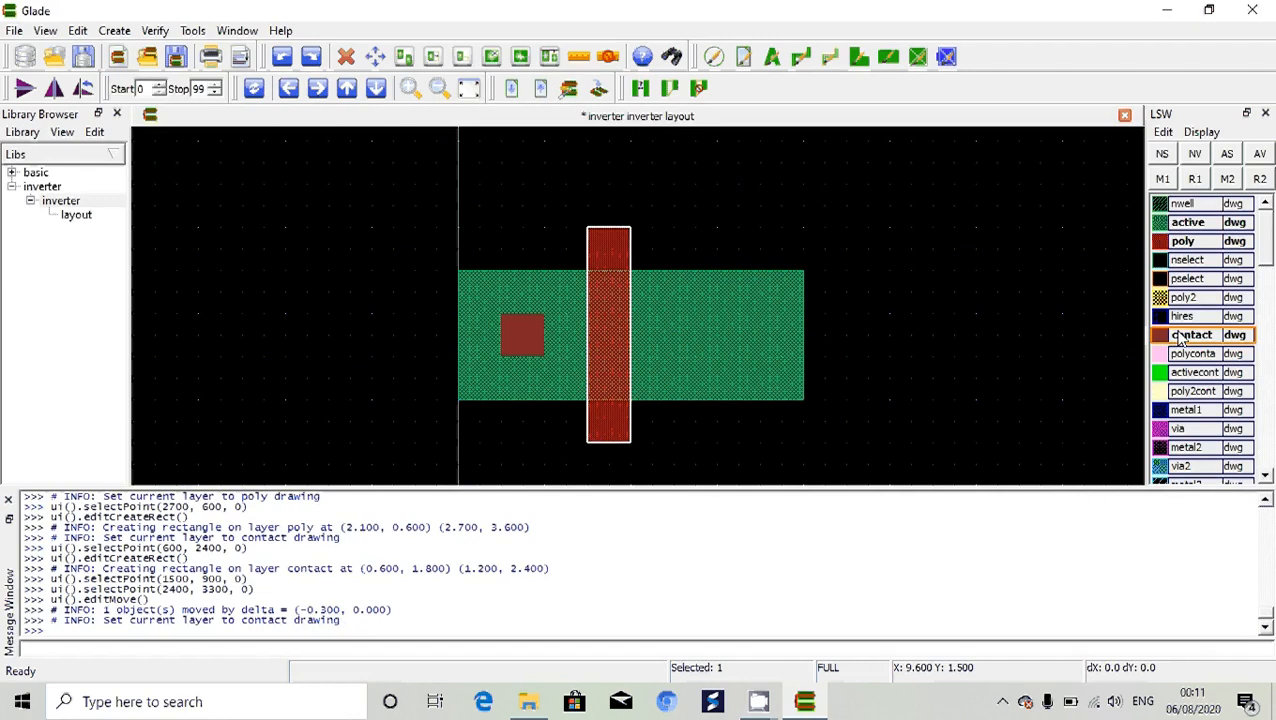
{"action": "left_click", "coordinate": [670, 318]}
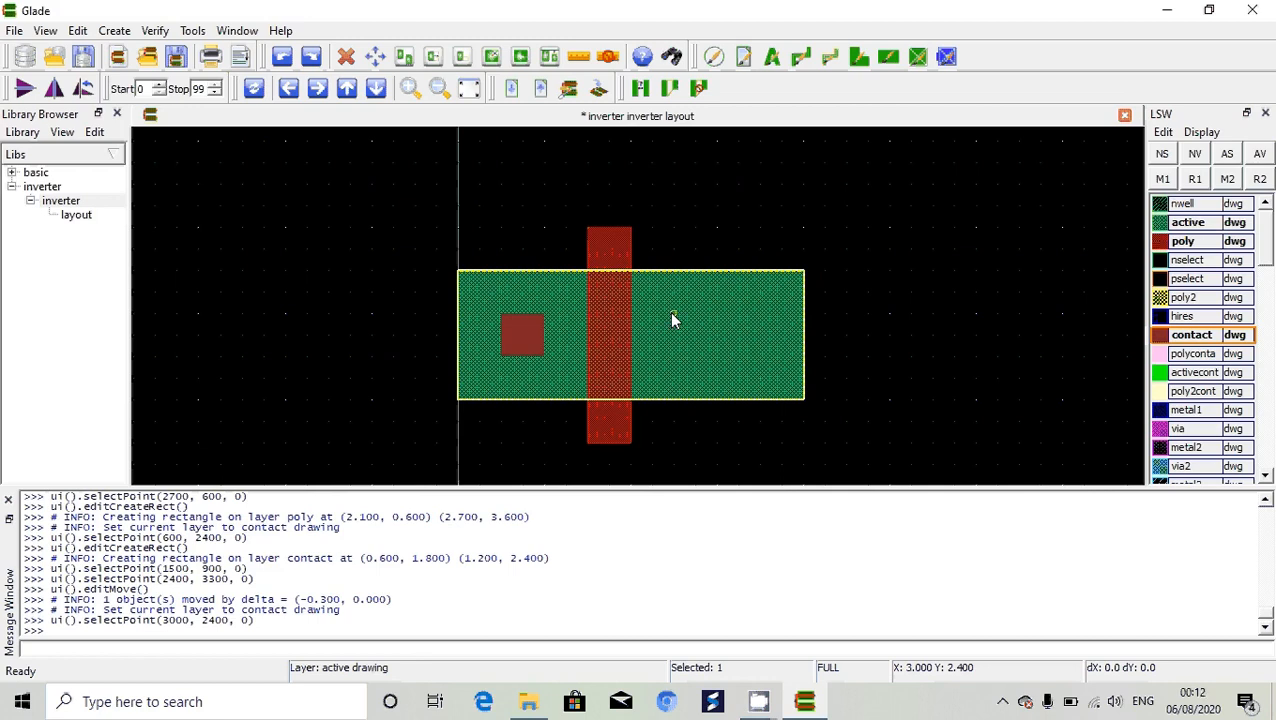
{"action": "key", "text": "r"}
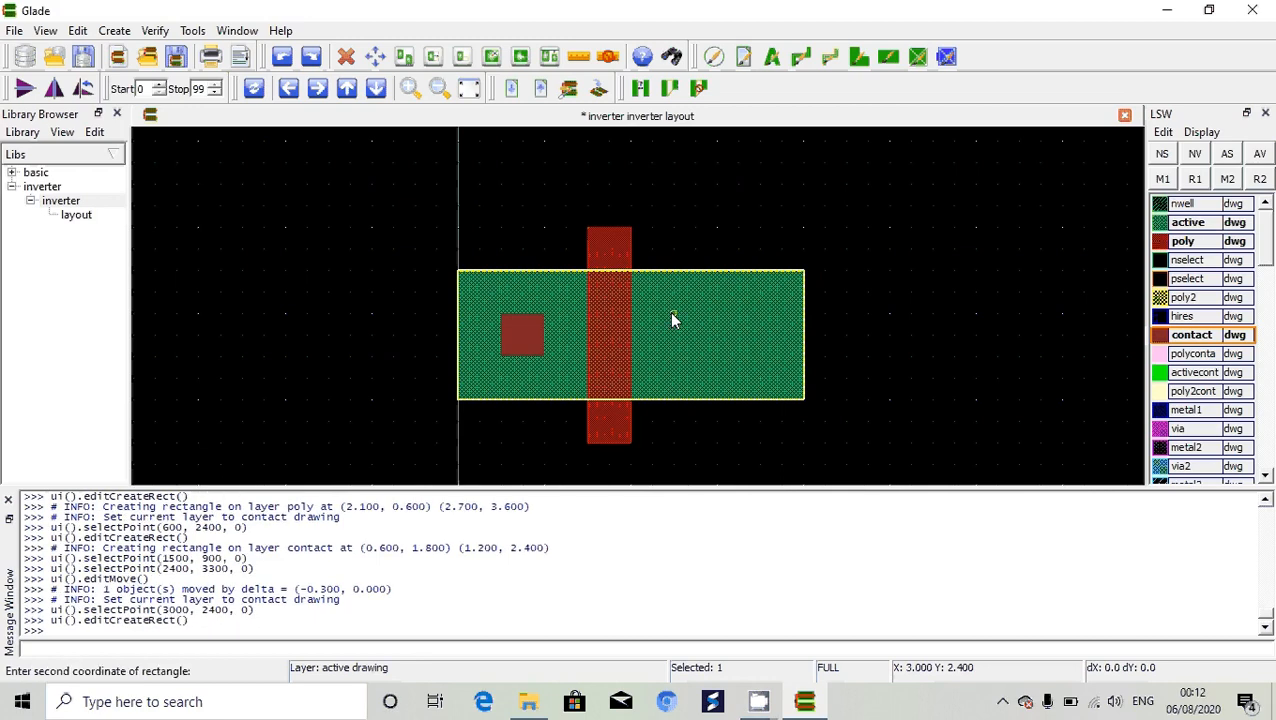
{"action": "left_click", "coordinate": [727, 359]}
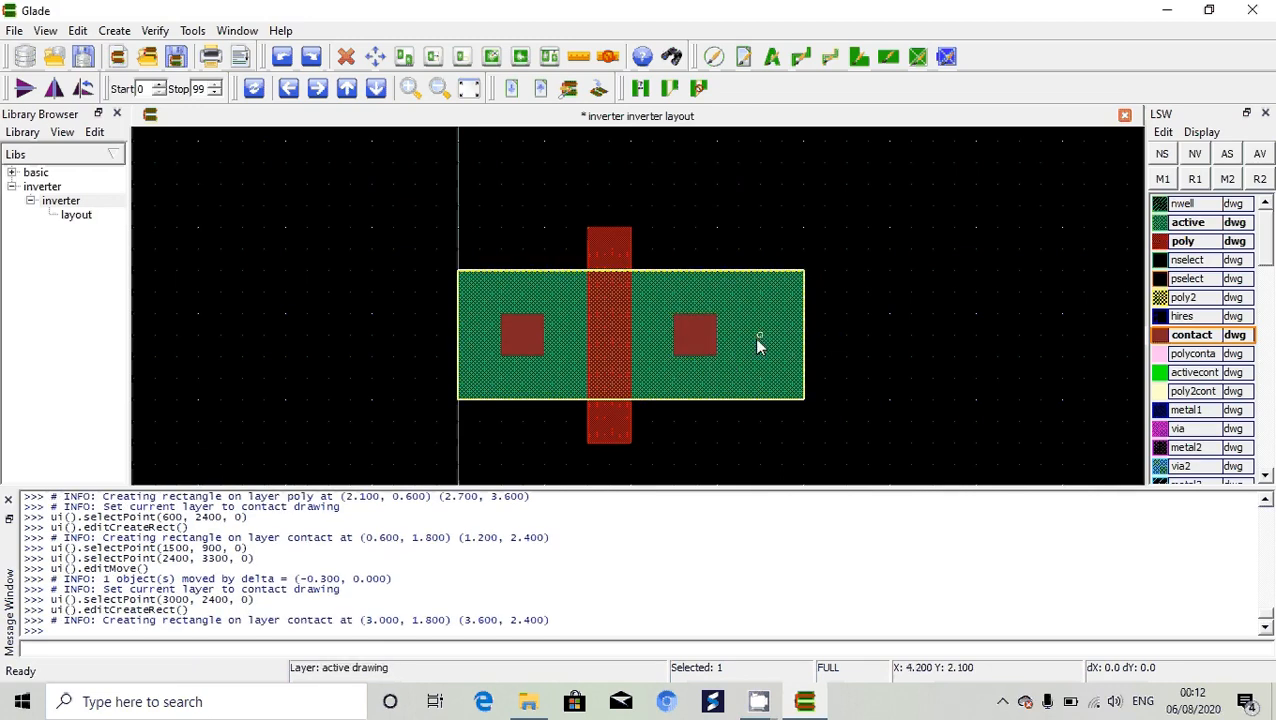
Step: Try to select only the active rectangle's right edge while toggling between full and partial selection modes
{"action": "left_click", "coordinate": [806, 328]}
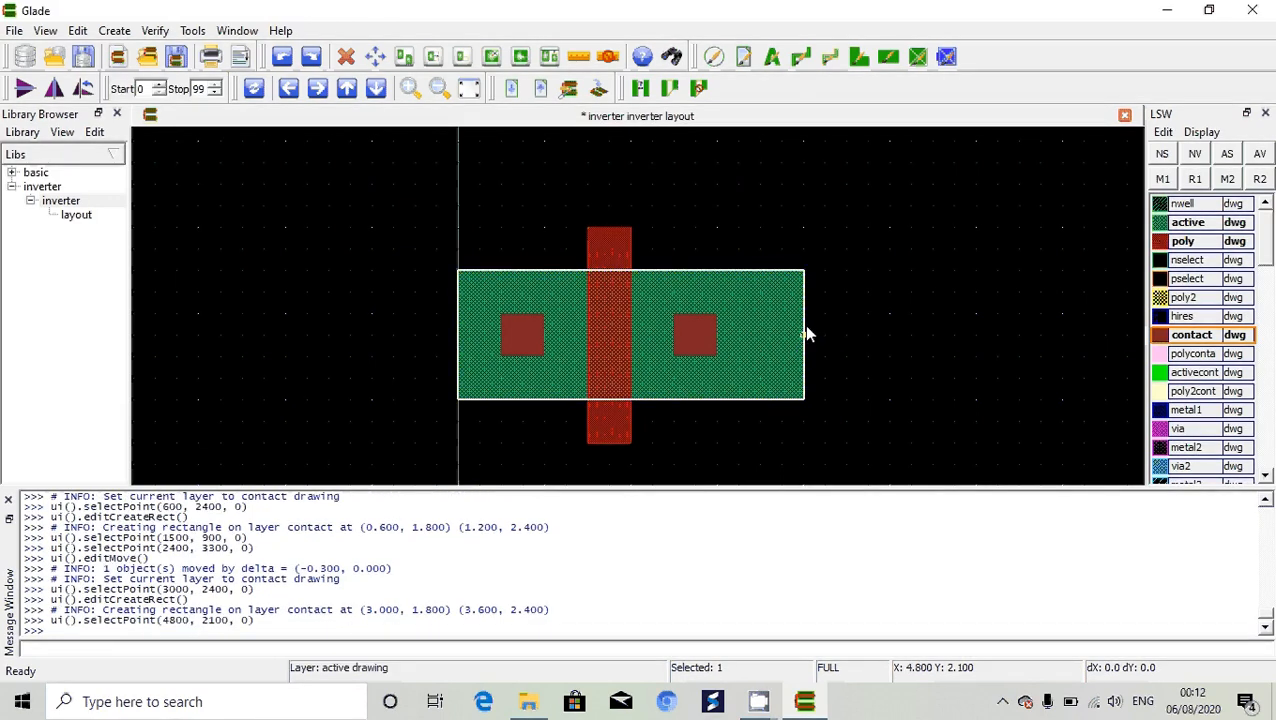
{"action": "key", "text": "F4"}
{"action": "key", "text": "F4"}
{"action": "key", "text": "F4"}
{"action": "key", "text": "F4"}
{"action": "key", "text": "F4"}
{"action": "key", "text": "F4"}
{"action": "key", "text": "F4"}
{"action": "key", "text": "F4"}
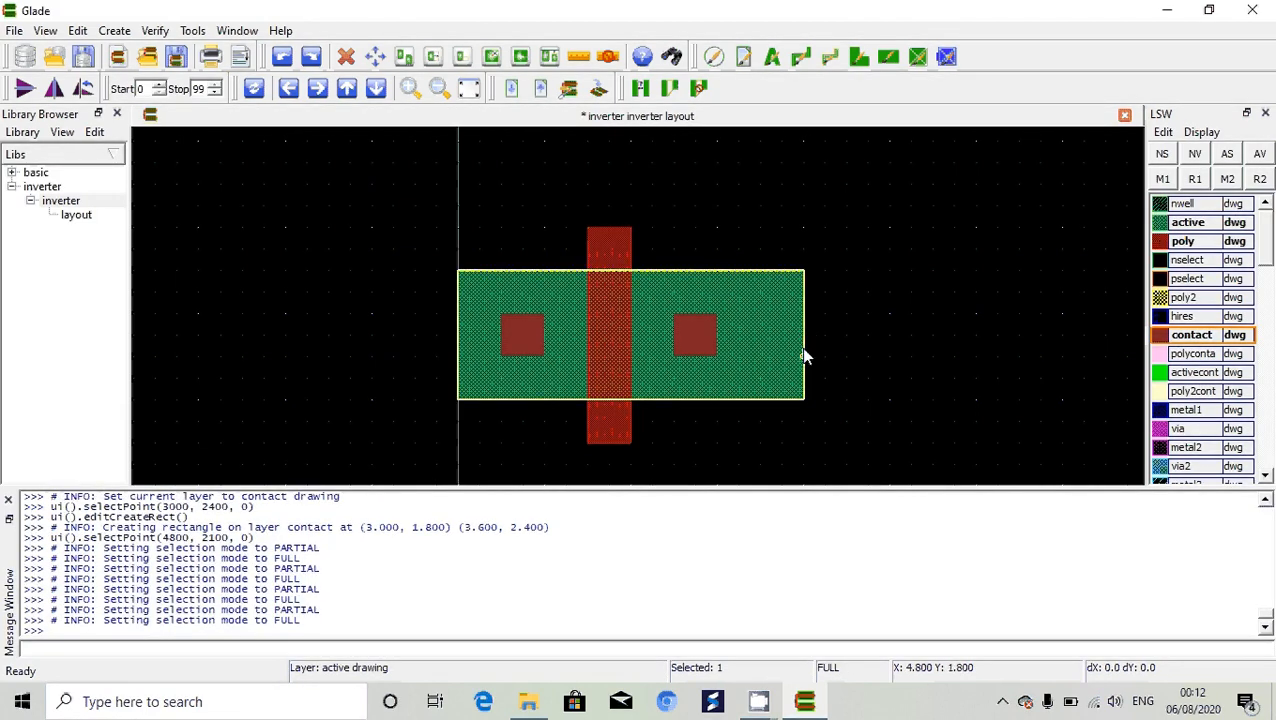
{"action": "left_click", "coordinate": [804, 350]}
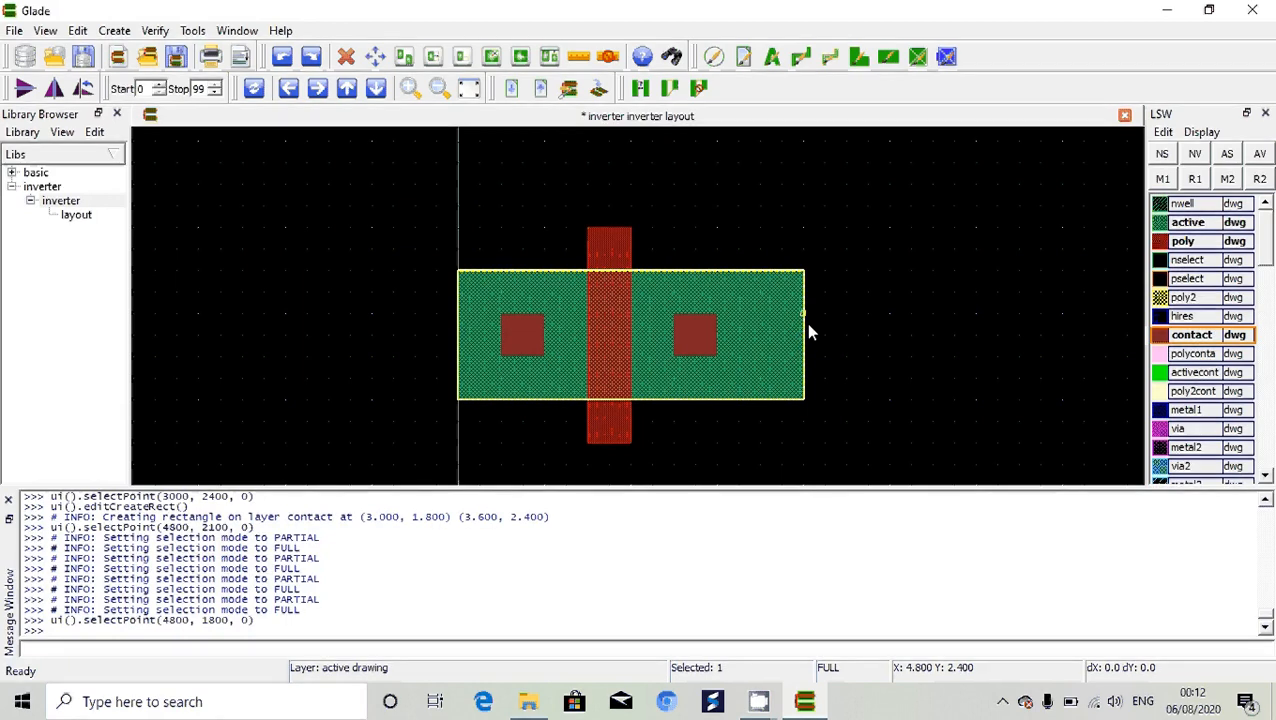
{"action": "left_click", "coordinate": [807, 325]}
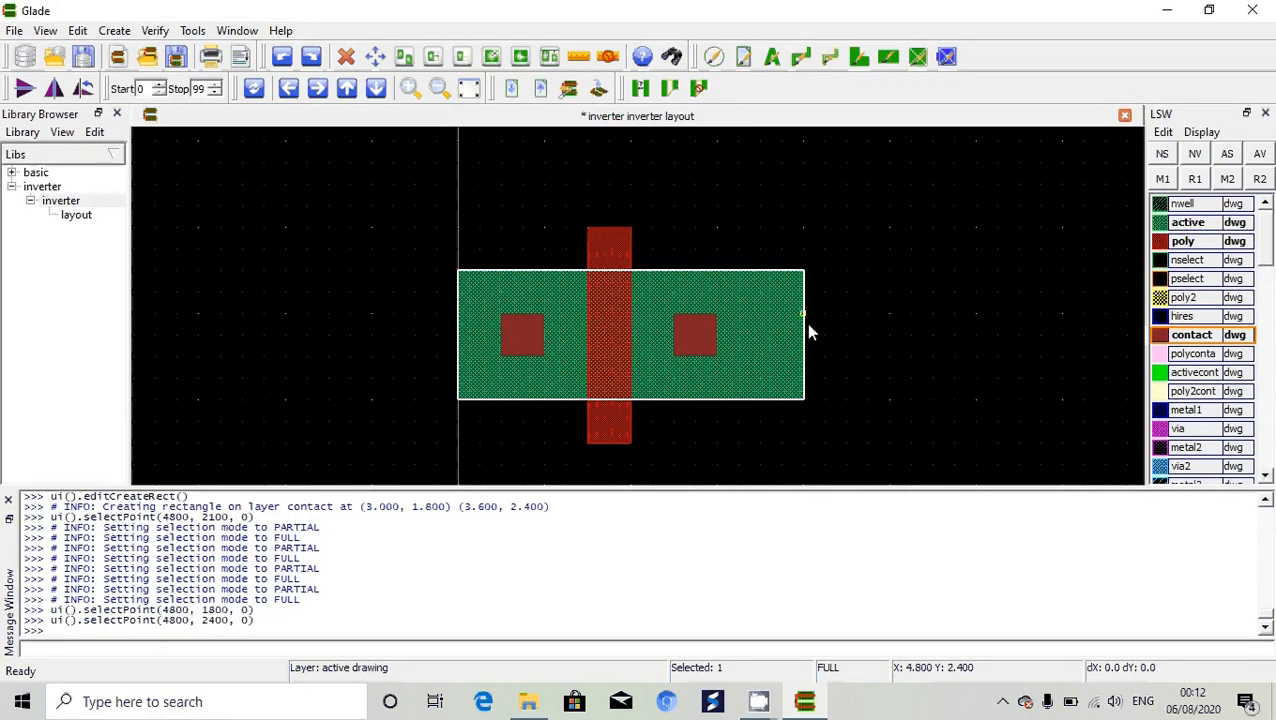
{"action": "key", "text": "F4"}
{"action": "key", "text": "F4"}
{"action": "key", "text": "F4"}
{"action": "key", "text": "F4"}
{"action": "key", "text": "F4"}
{"action": "key", "text": "F4"}
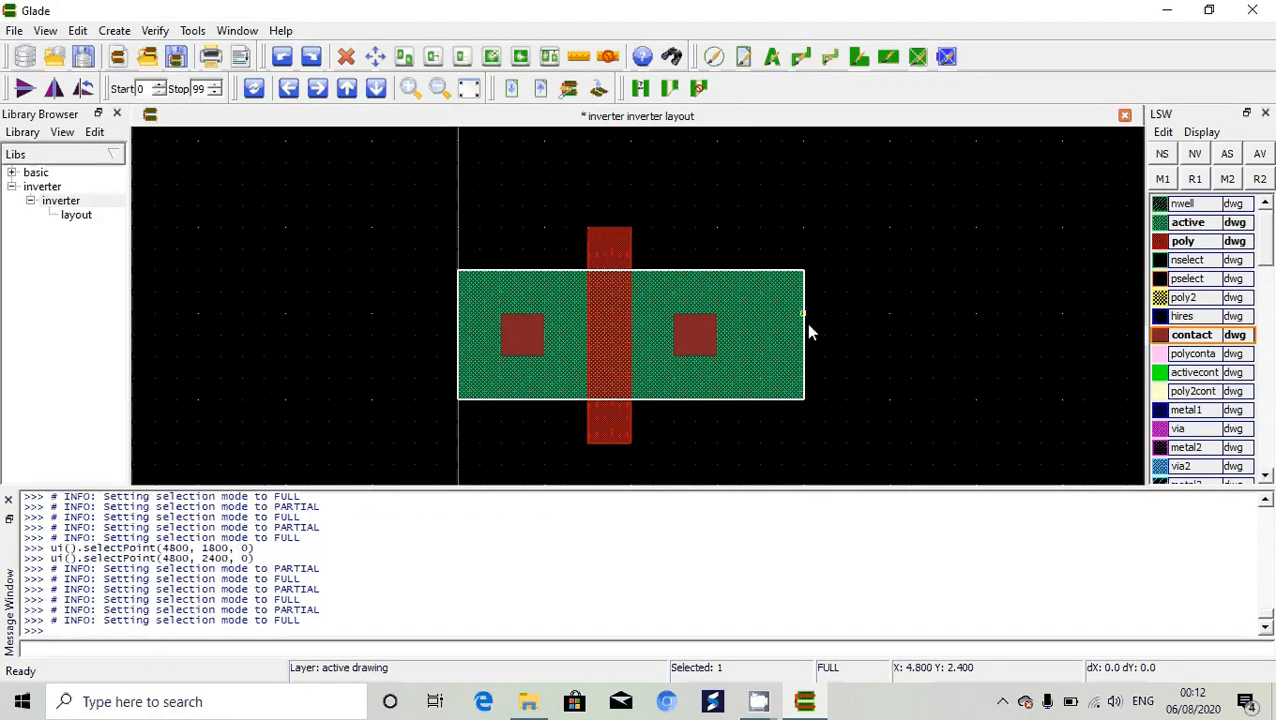
{"action": "left_click", "coordinate": [804, 344]}
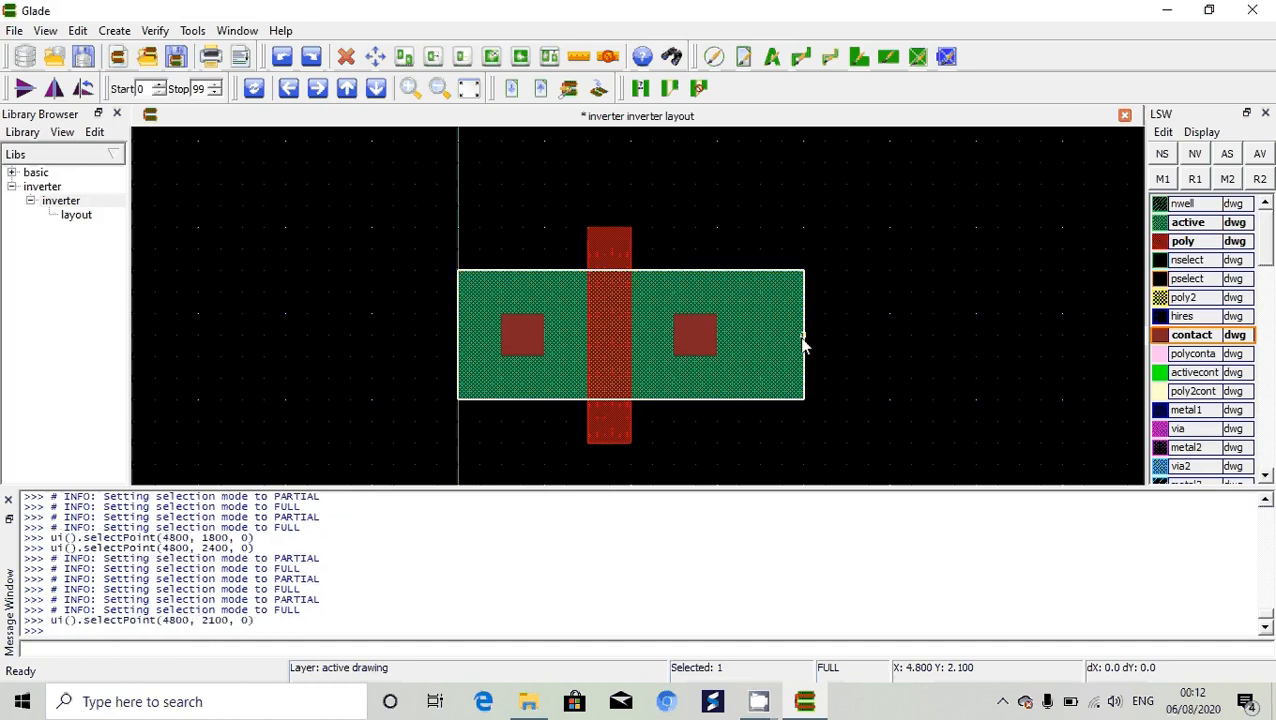
{"action": "left_click", "coordinate": [800, 343]}
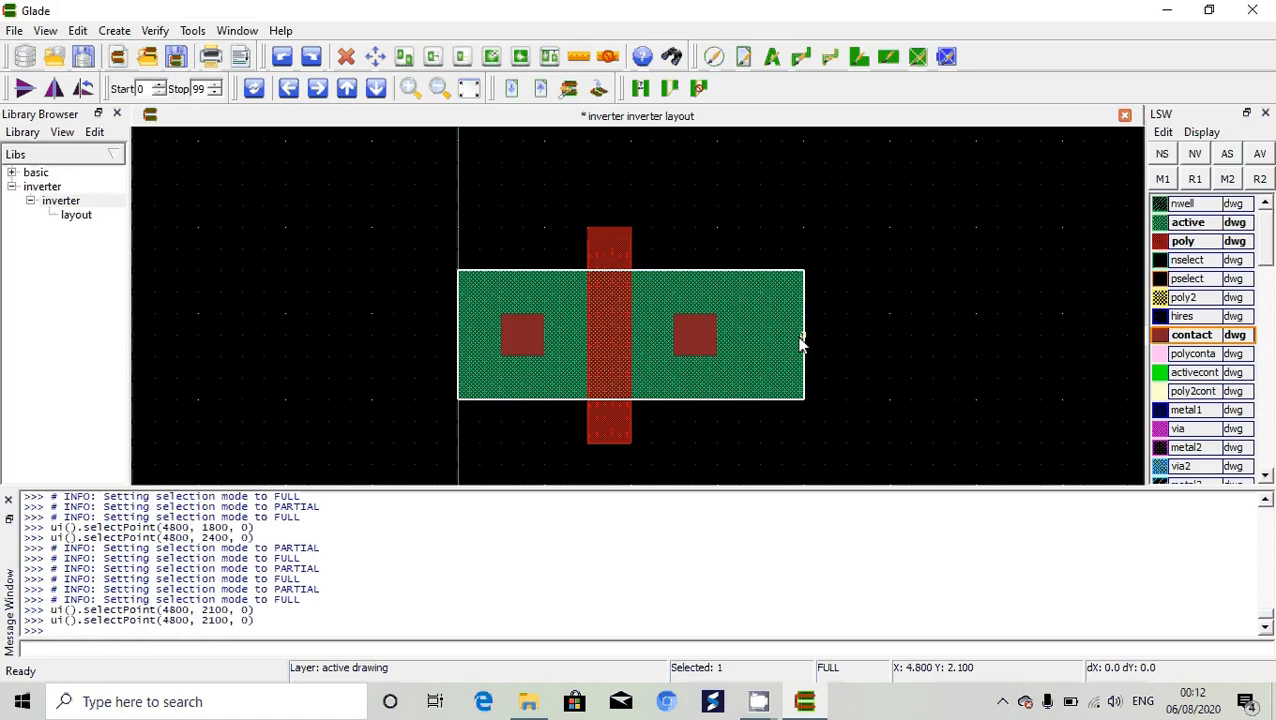
Step: In partial selection mode, stretch the active rectangle's right edge 0.6 inward to x = 4.2
{"action": "key", "text": "F4"}
{"action": "left_click", "coordinate": [800, 343]}
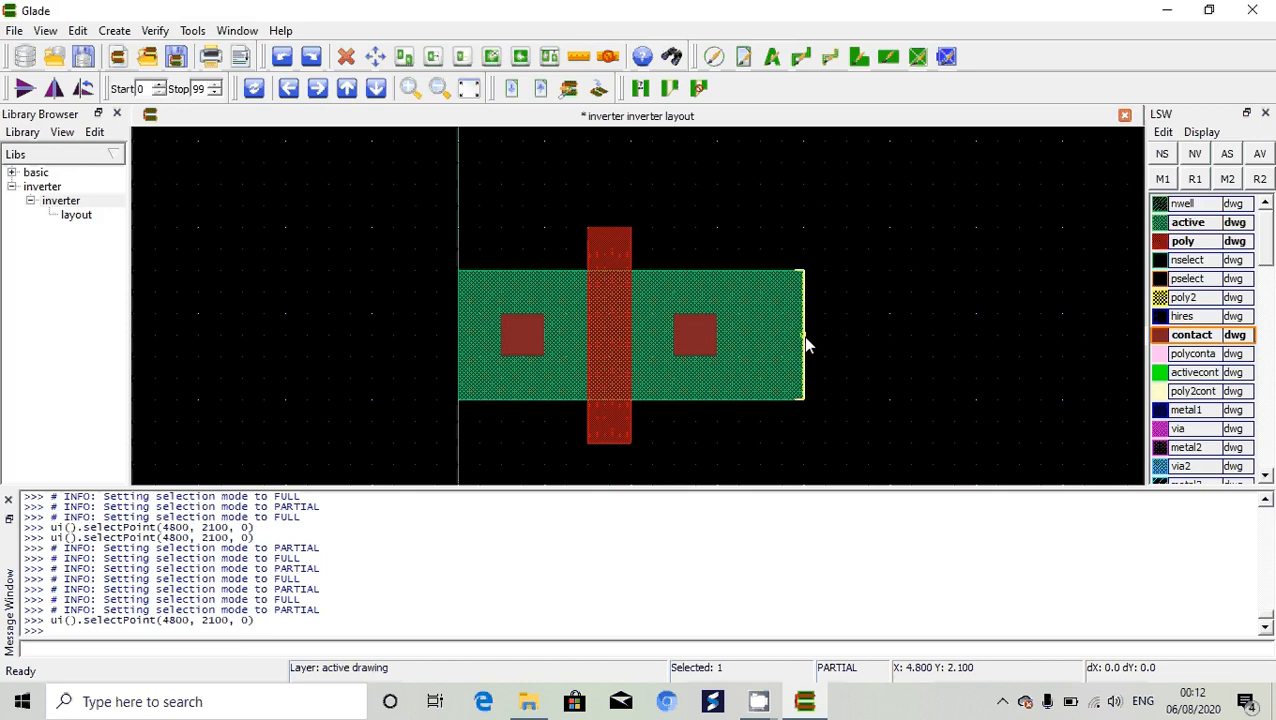
{"action": "key", "text": "s"}
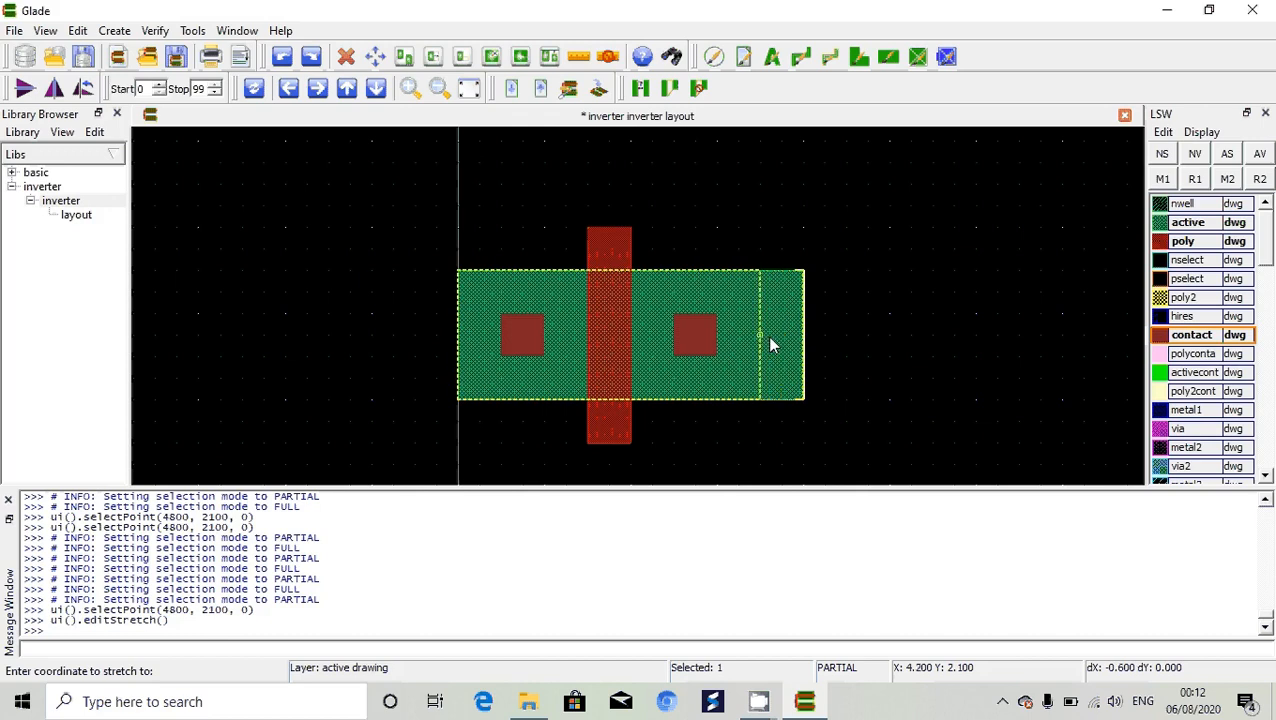
{"action": "left_click", "coordinate": [768, 336]}
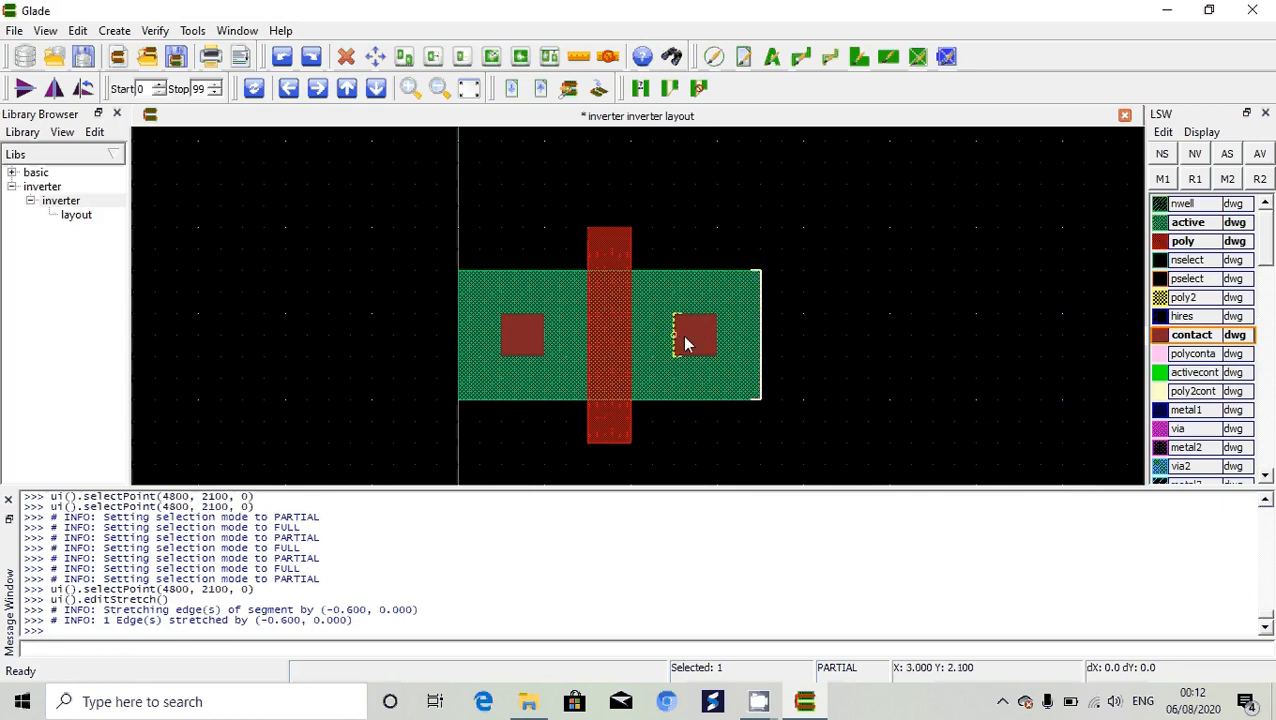
Step: Return the selection mode to full, test it by selecting the whole active rectangle, and clear the selection
{"action": "left_click", "coordinate": [726, 280]}
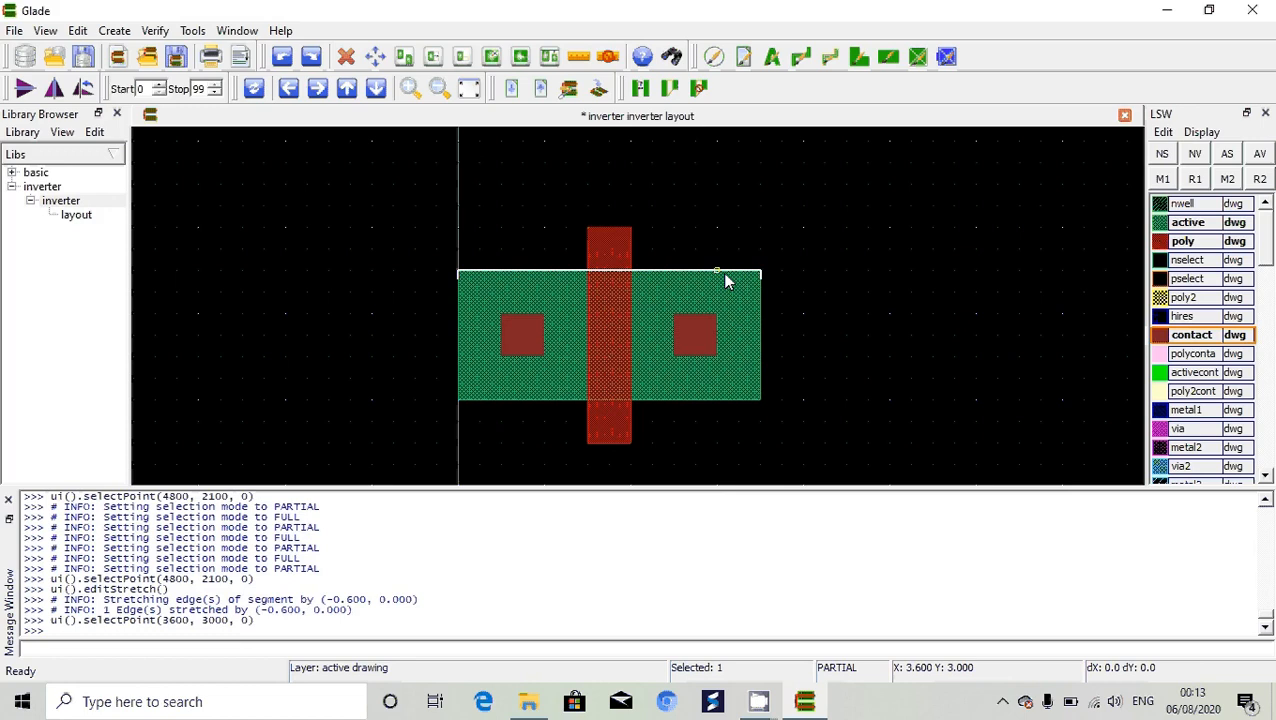
{"action": "key", "text": "F4"}
{"action": "key", "text": "F4"}
{"action": "key", "text": "F4"}
{"action": "key", "text": "F4"}
{"action": "key", "text": "F4"}
{"action": "key", "text": "F4"}
{"action": "key", "text": "F4"}
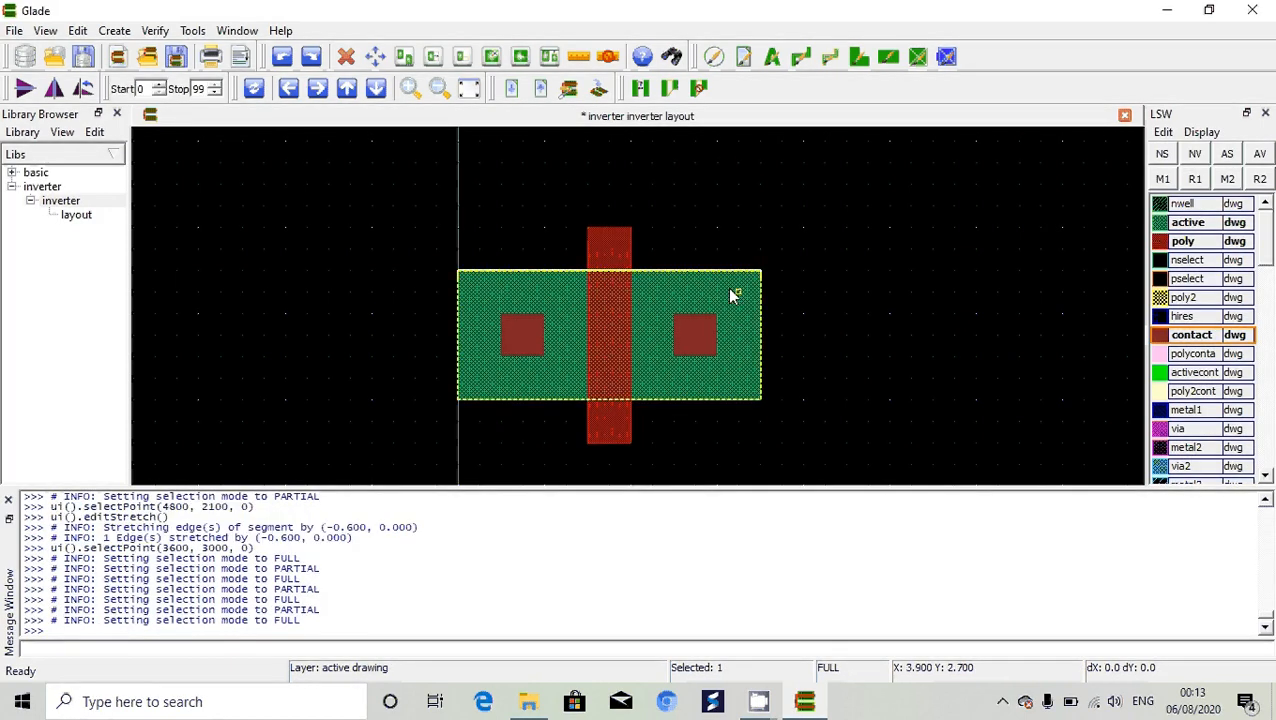
{"action": "left_click", "coordinate": [733, 295]}
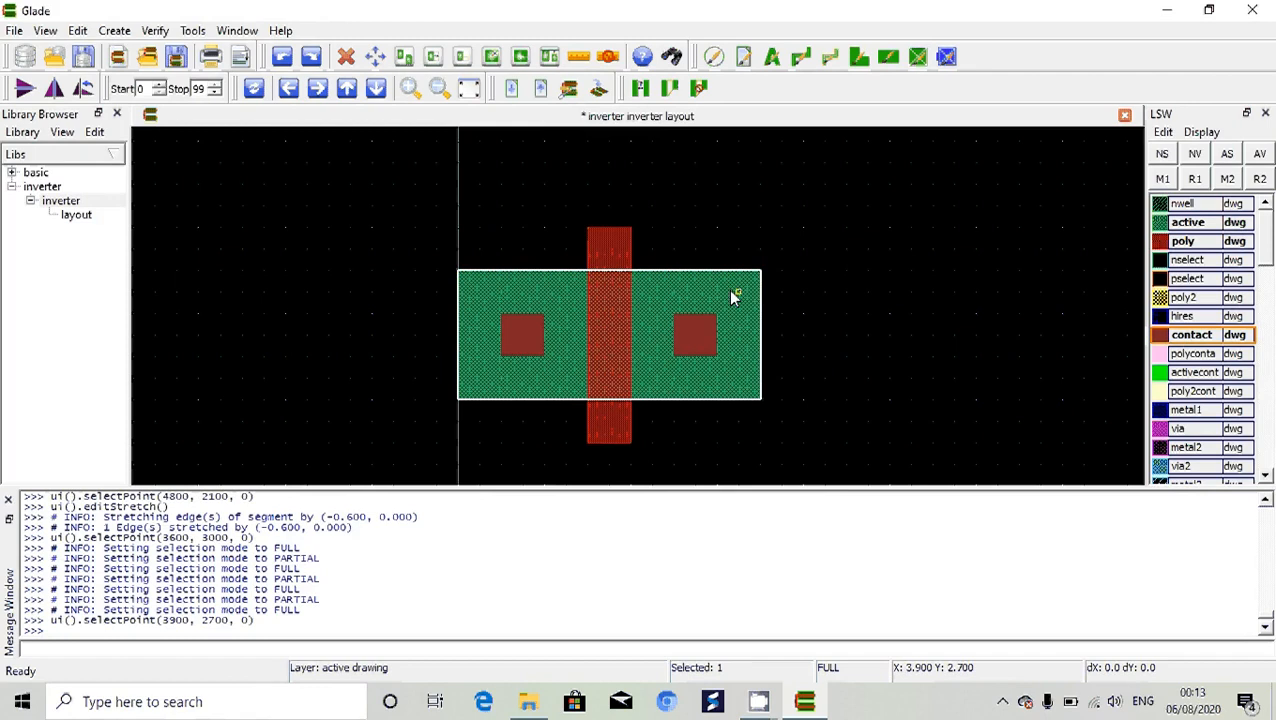
{"action": "left_click", "coordinate": [401, 245]}
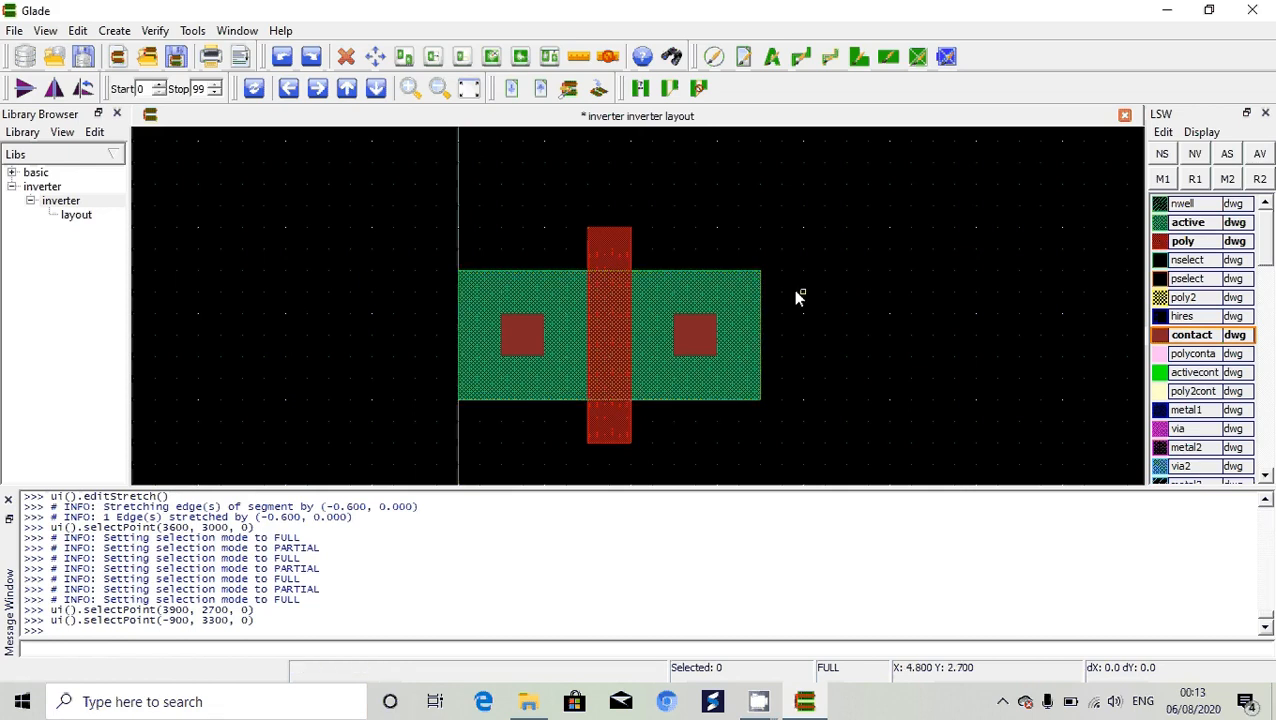
Step: Draw a 4.8 by 3.0 nselect rectangle around the active area from (4.8, 3.6) to (0, 0.6)
{"action": "left_click", "coordinate": [1188, 261]}
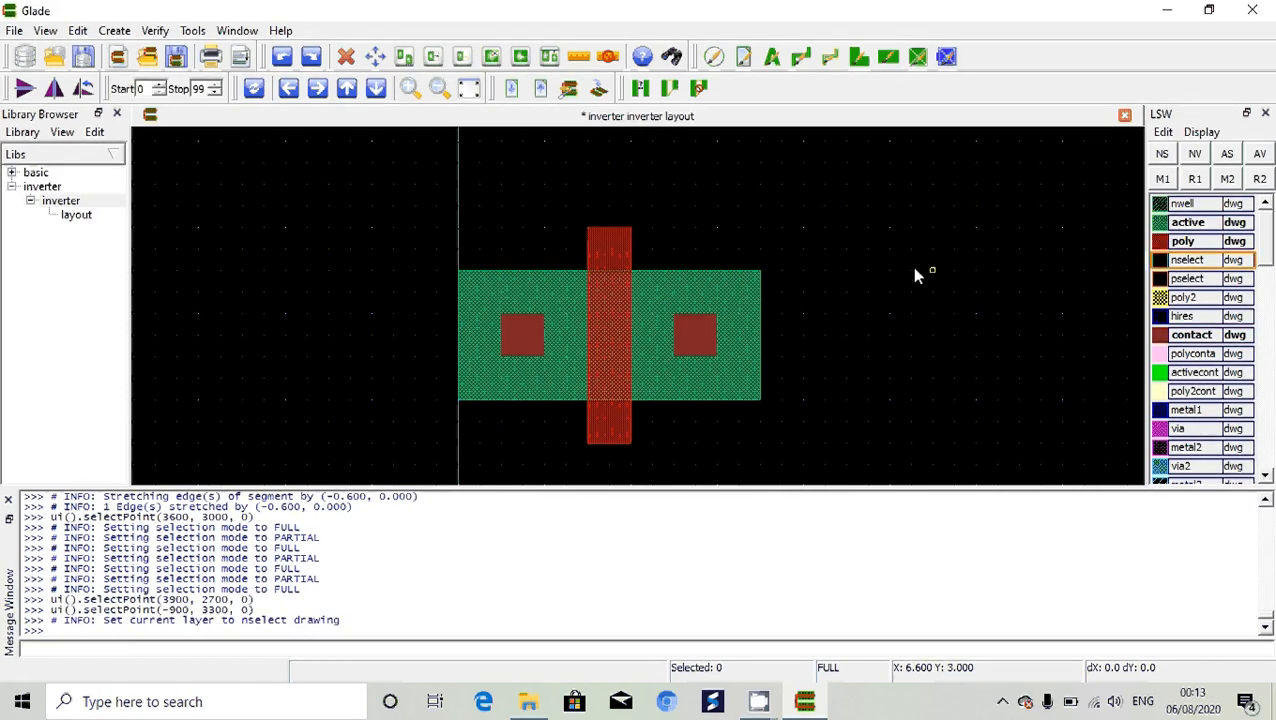
{"action": "left_click", "coordinate": [803, 229]}
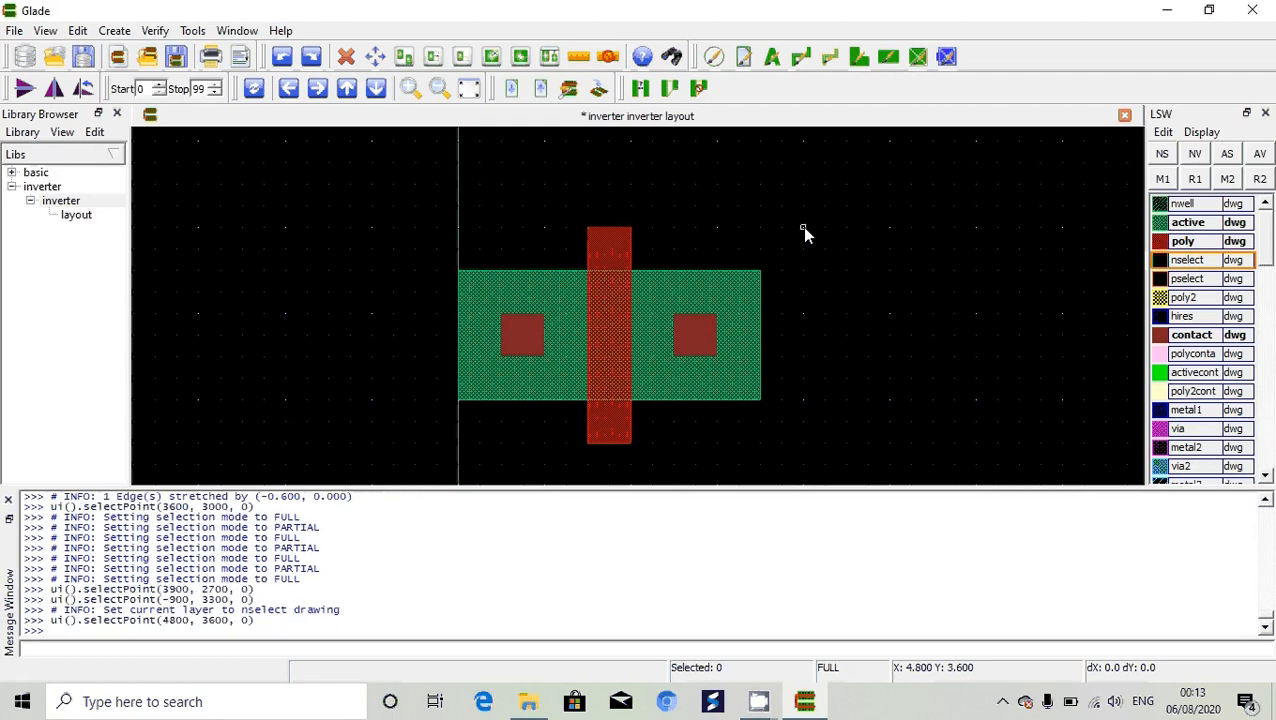
{"action": "key", "text": "r"}
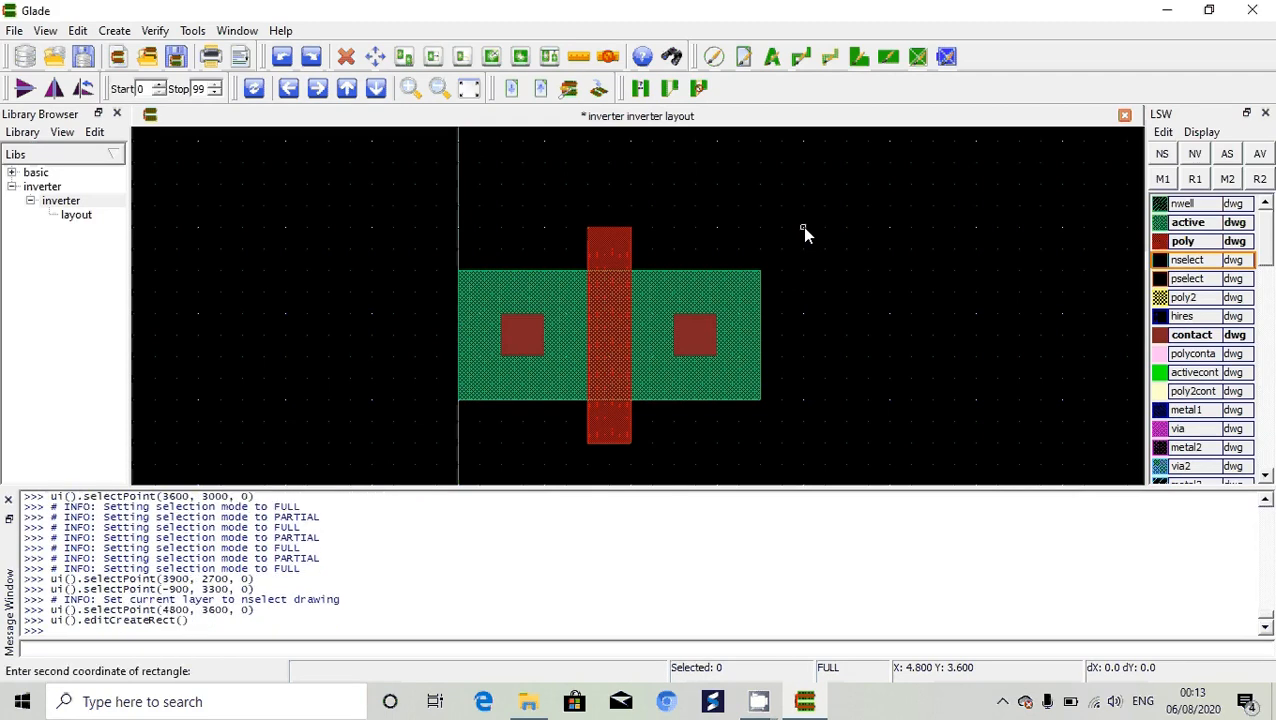
{"action": "left_click", "coordinate": [459, 444]}
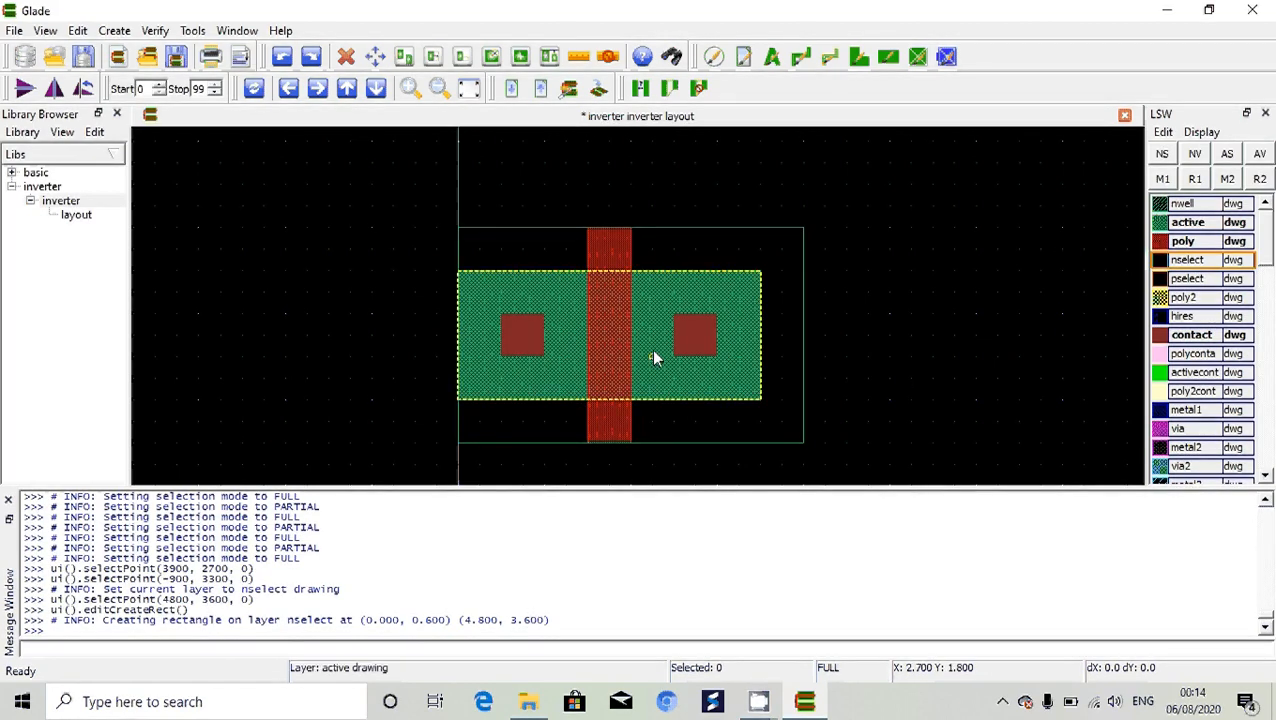
Step: In partial selection mode, stretch the active rectangle's left edge 2.1 outward to x = -2.1, and return the selection mode to full
{"action": "left_click", "coordinate": [461, 335]}
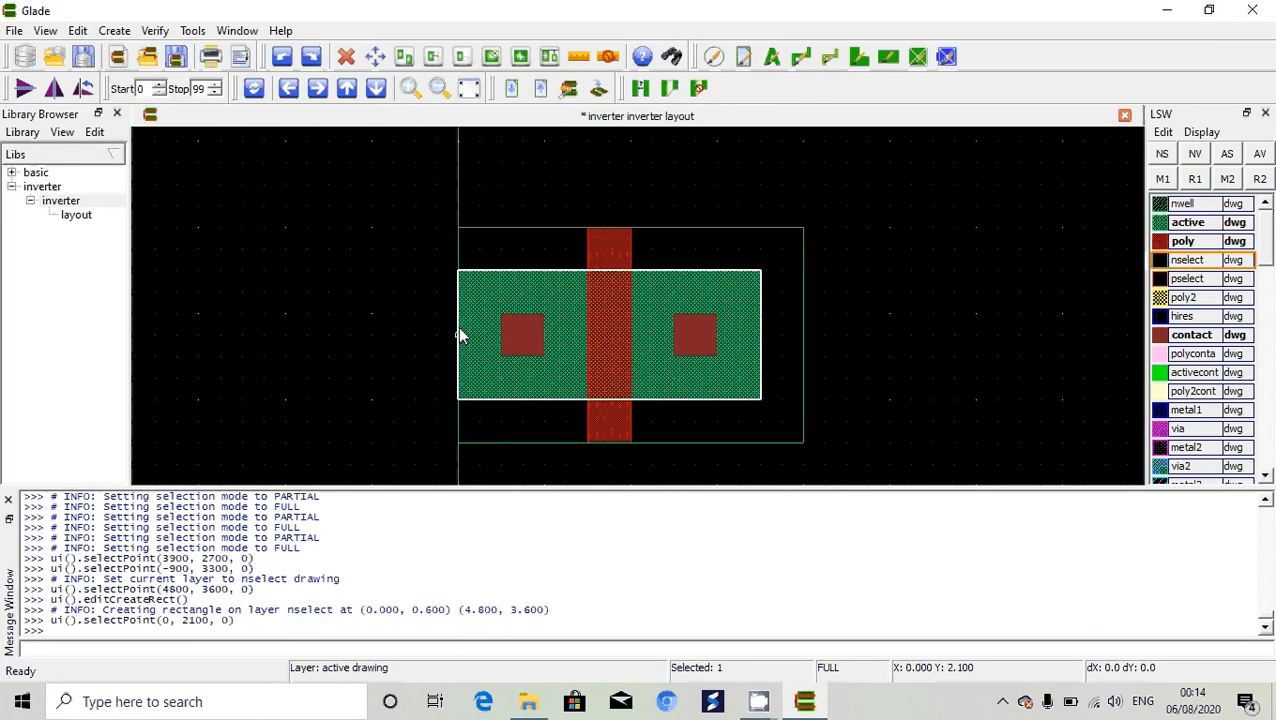
{"action": "key", "text": "F4"}
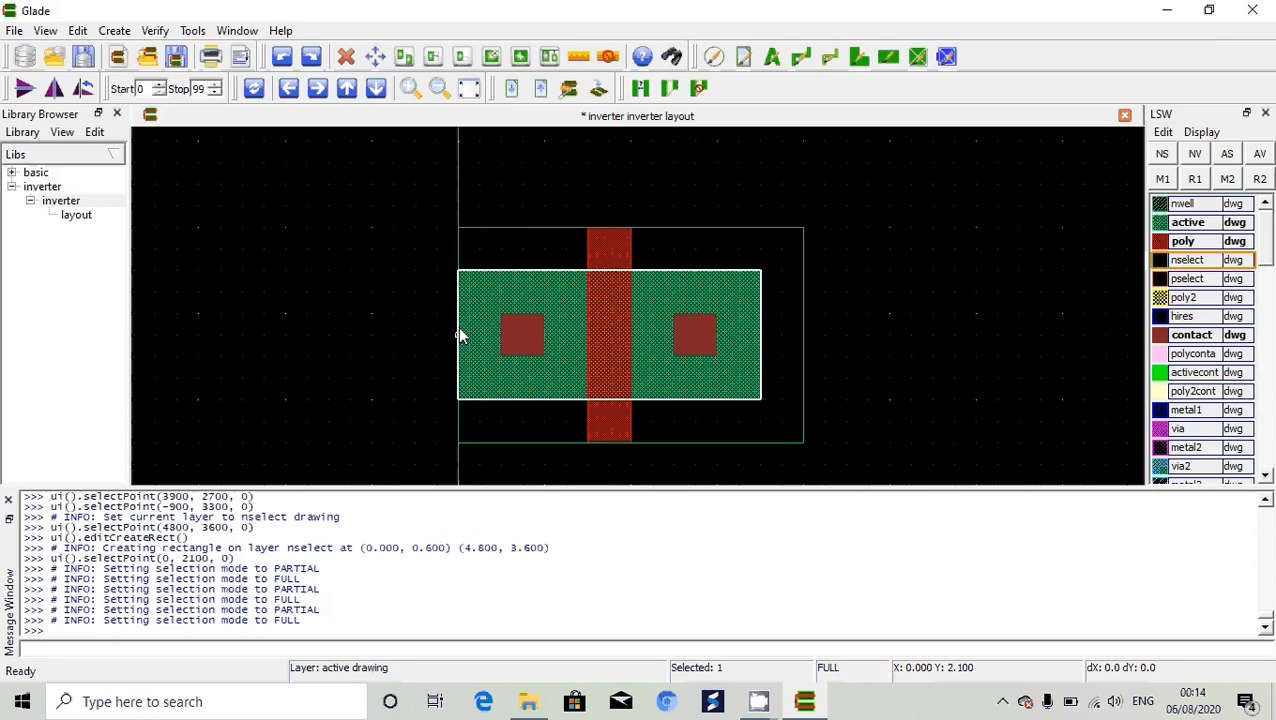
{"action": "left_click", "coordinate": [459, 340]}
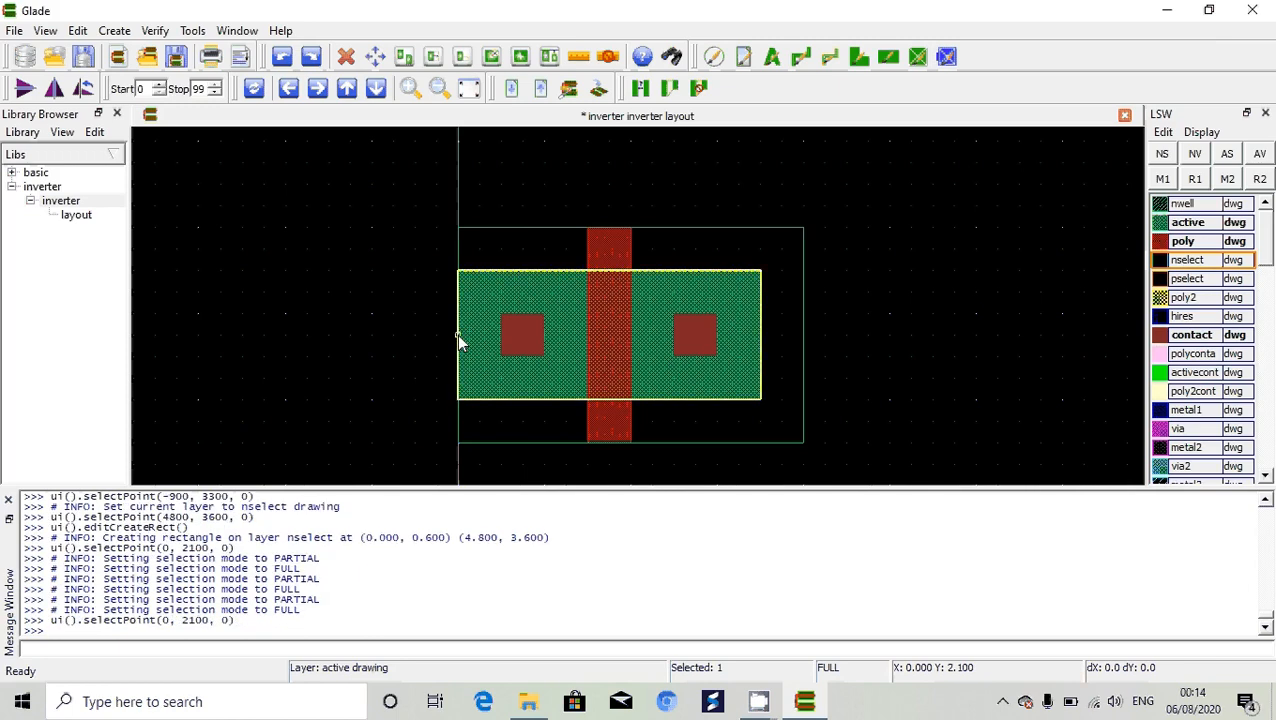
{"action": "left_click", "coordinate": [459, 340]}
{"action": "left_click", "coordinate": [479, 341]}
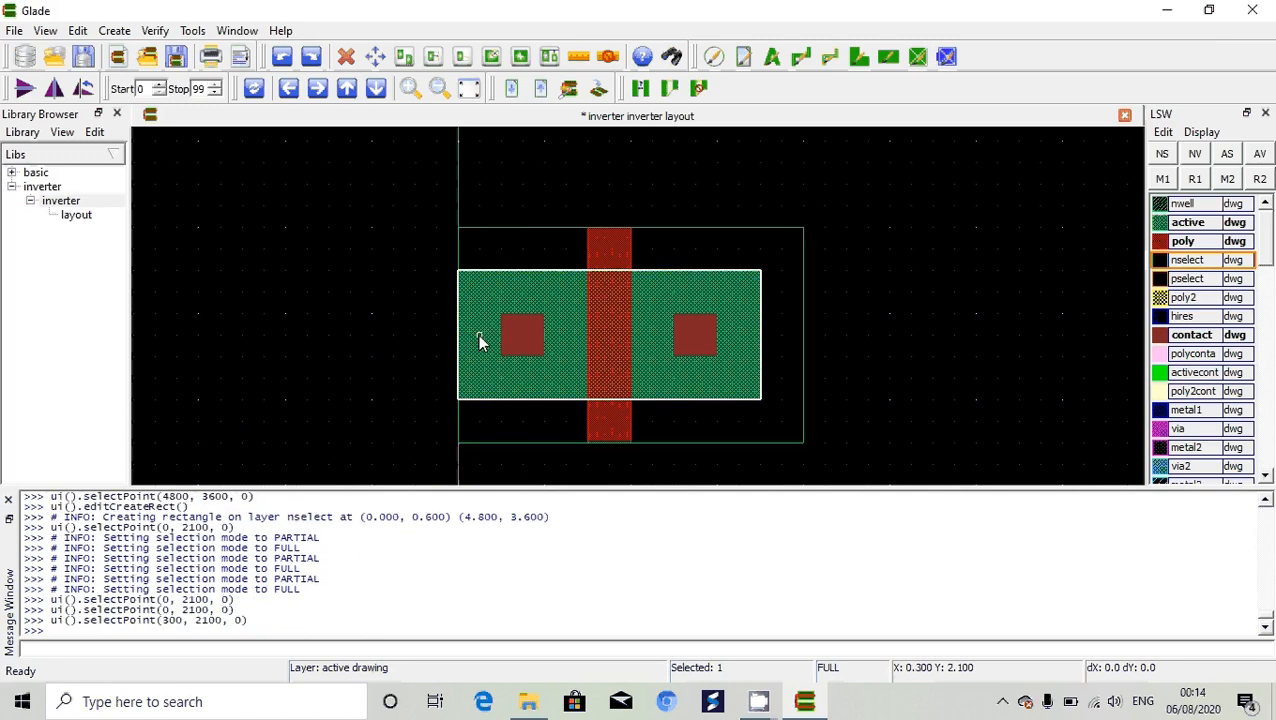
{"action": "key", "text": "F4"}
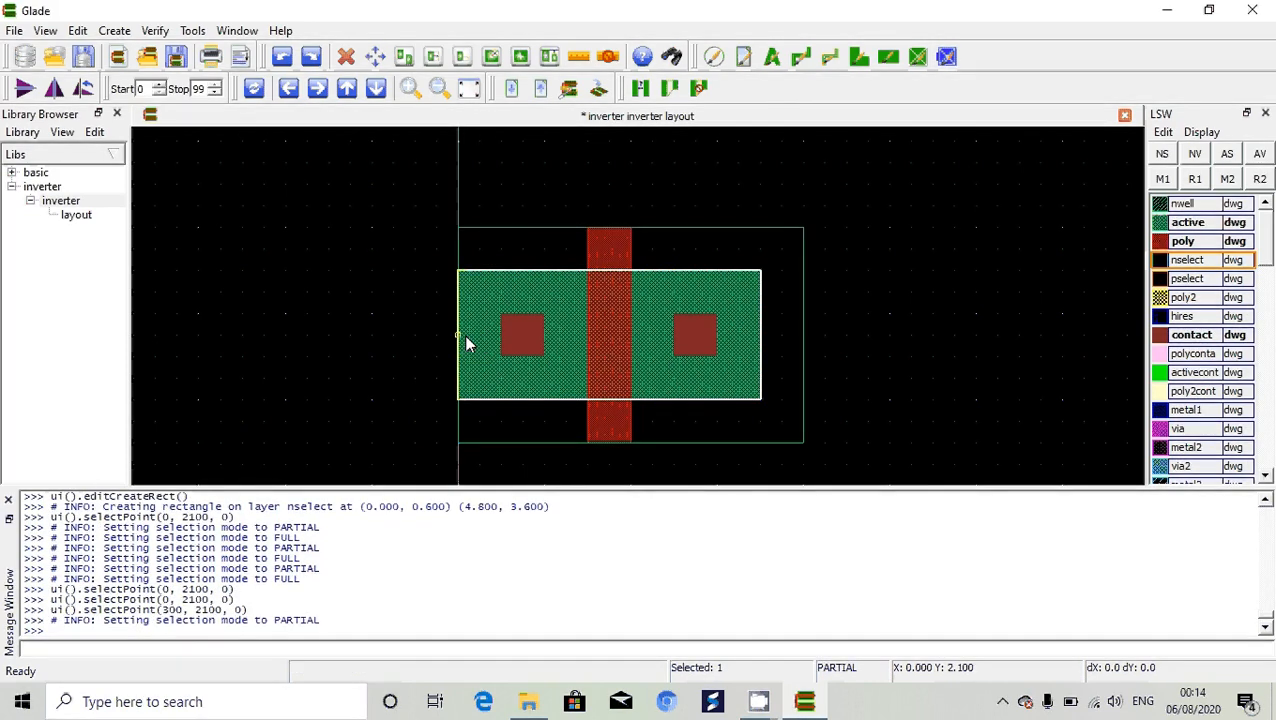
{"action": "left_click", "coordinate": [456, 341]}
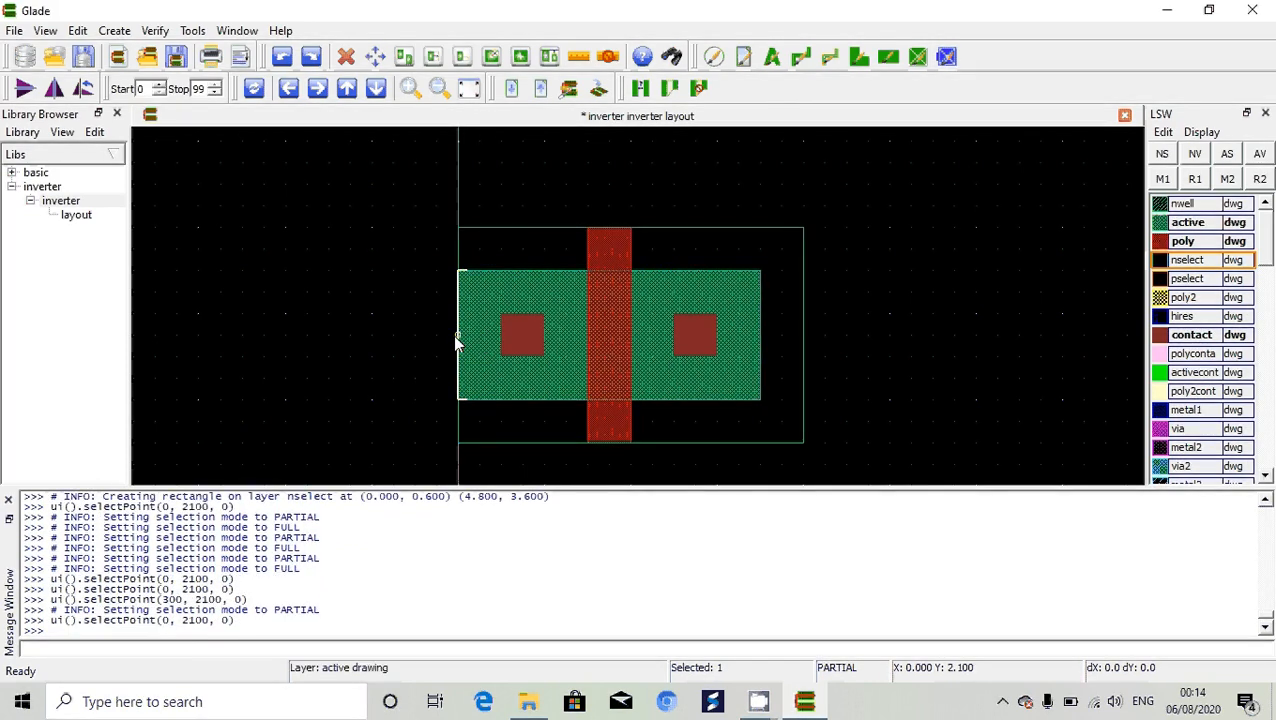
{"action": "key", "text": "s"}
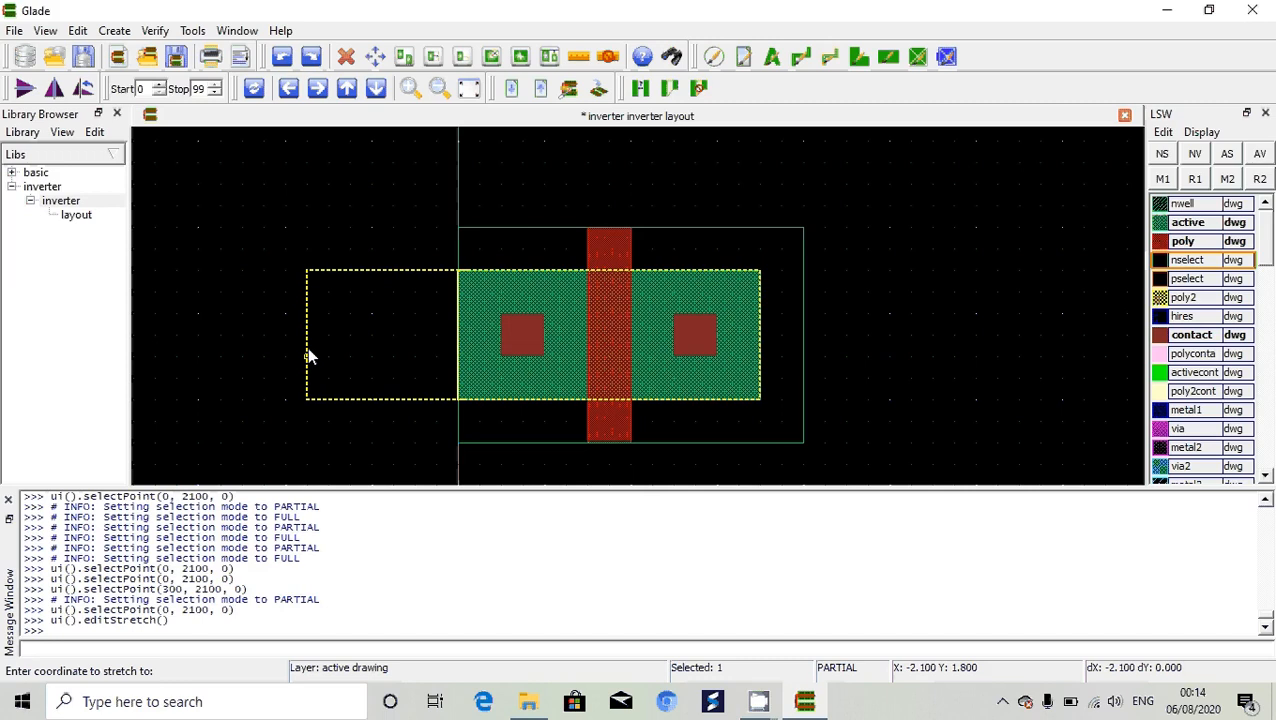
{"action": "left_click", "coordinate": [309, 356]}
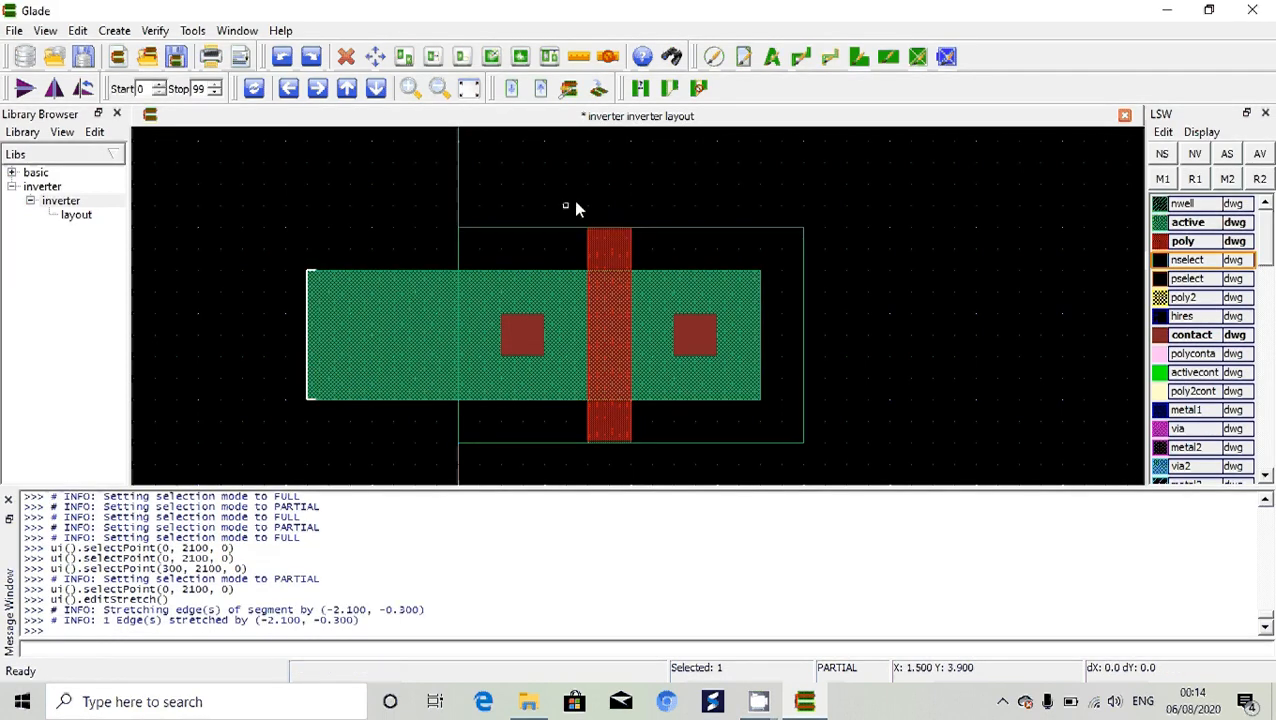
{"action": "left_click", "coordinate": [436, 272]}
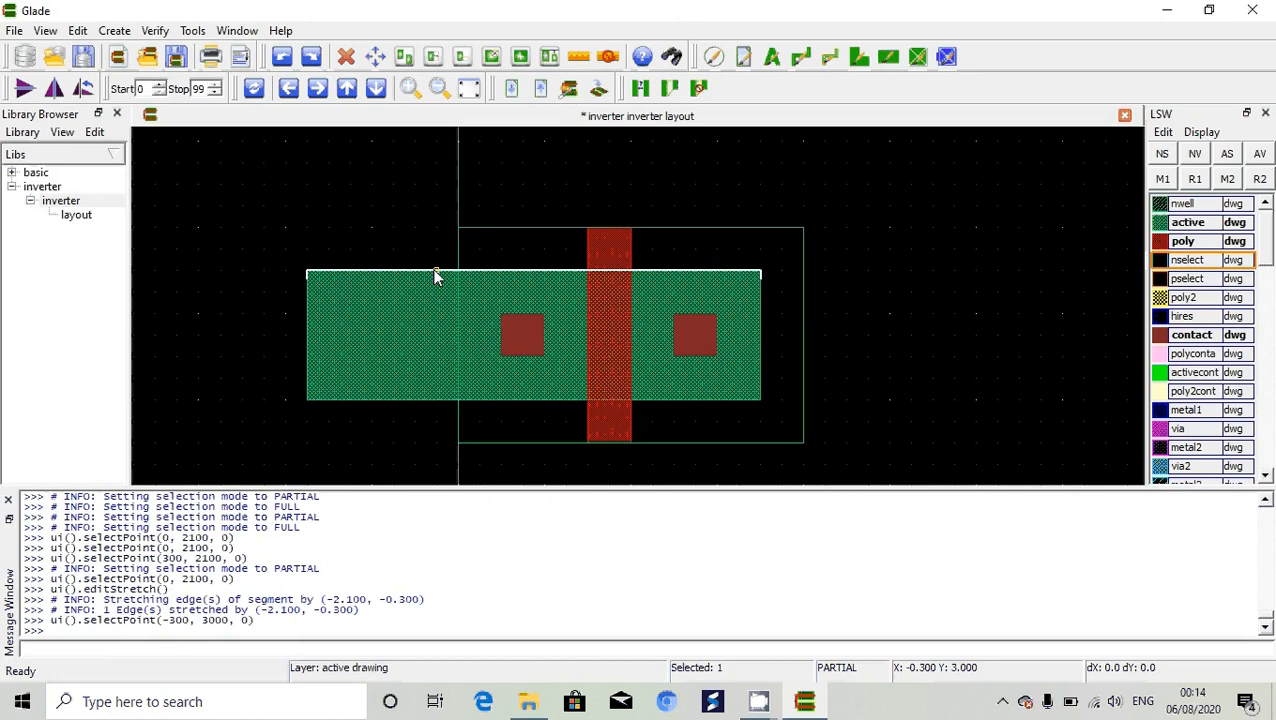
{"action": "key", "text": "F4"}
{"action": "left_click", "coordinate": [420, 294]}
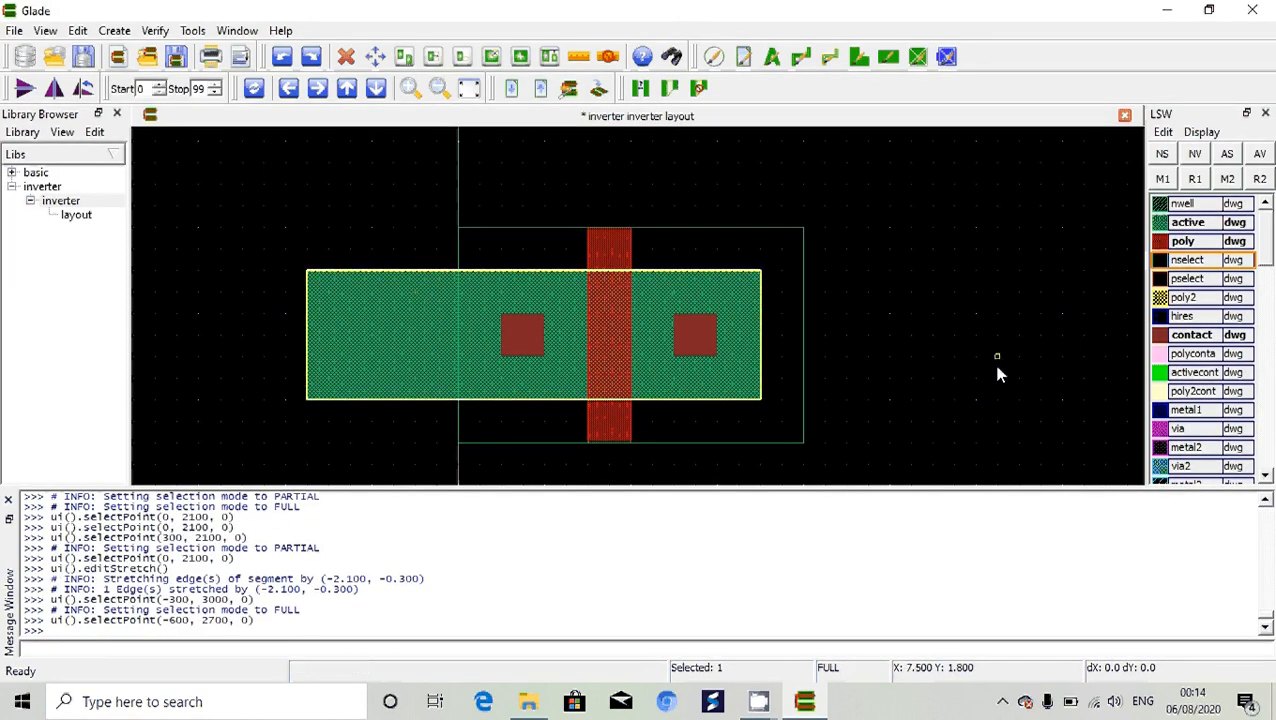
Step: Draw a 0.6 by 0.6 contact rectangle in the active extension from (-1.5, 2.4) to (-0.9, 1.8)
{"action": "left_click", "coordinate": [1191, 336]}
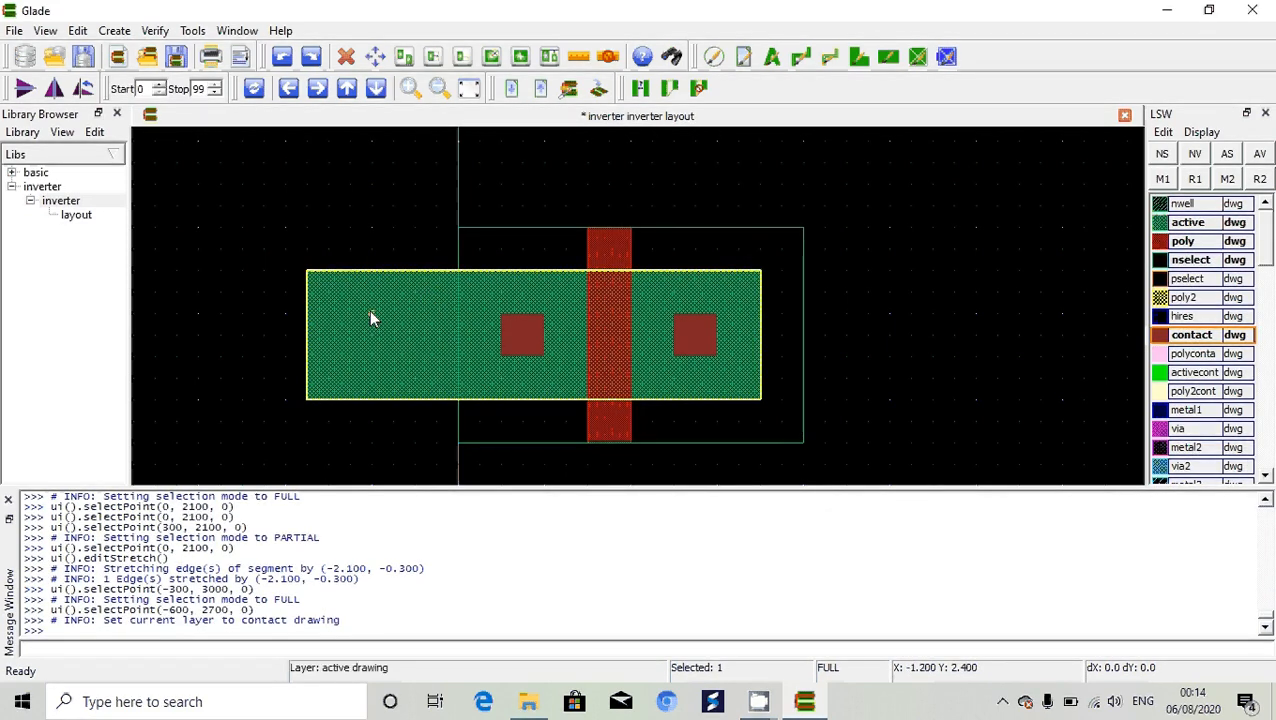
{"action": "left_click", "coordinate": [356, 306]}
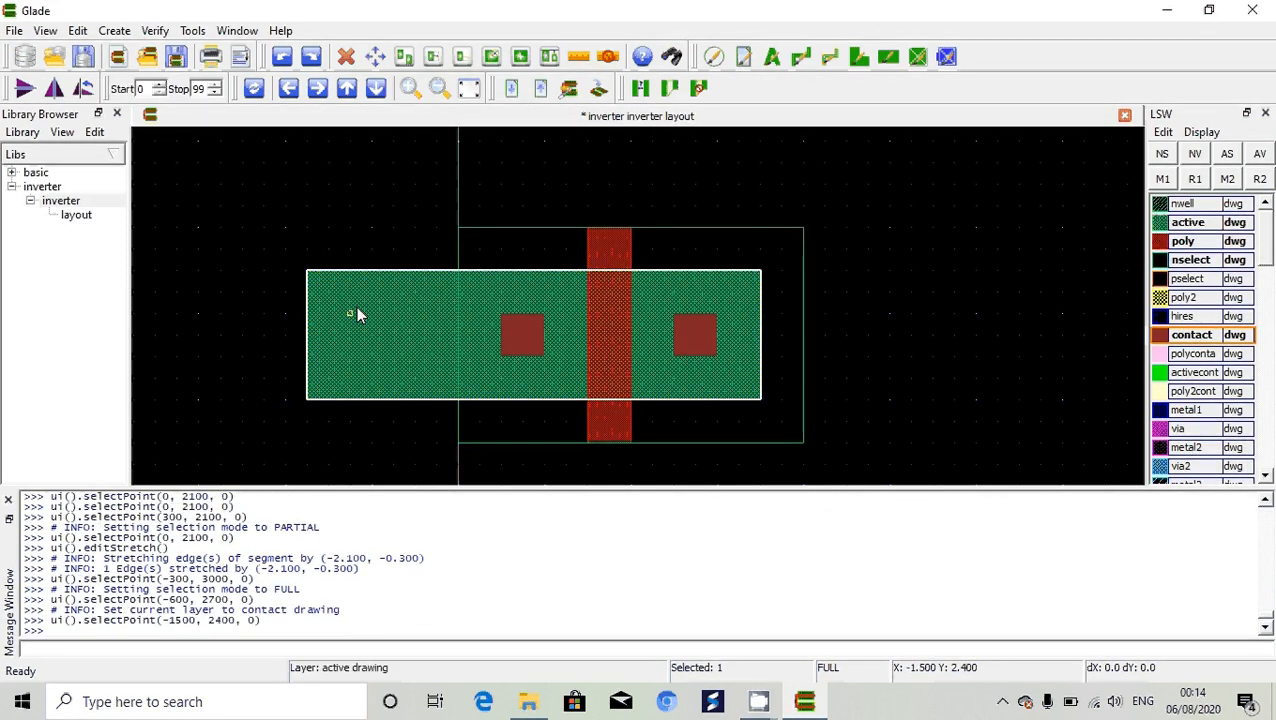
{"action": "key", "text": "r"}
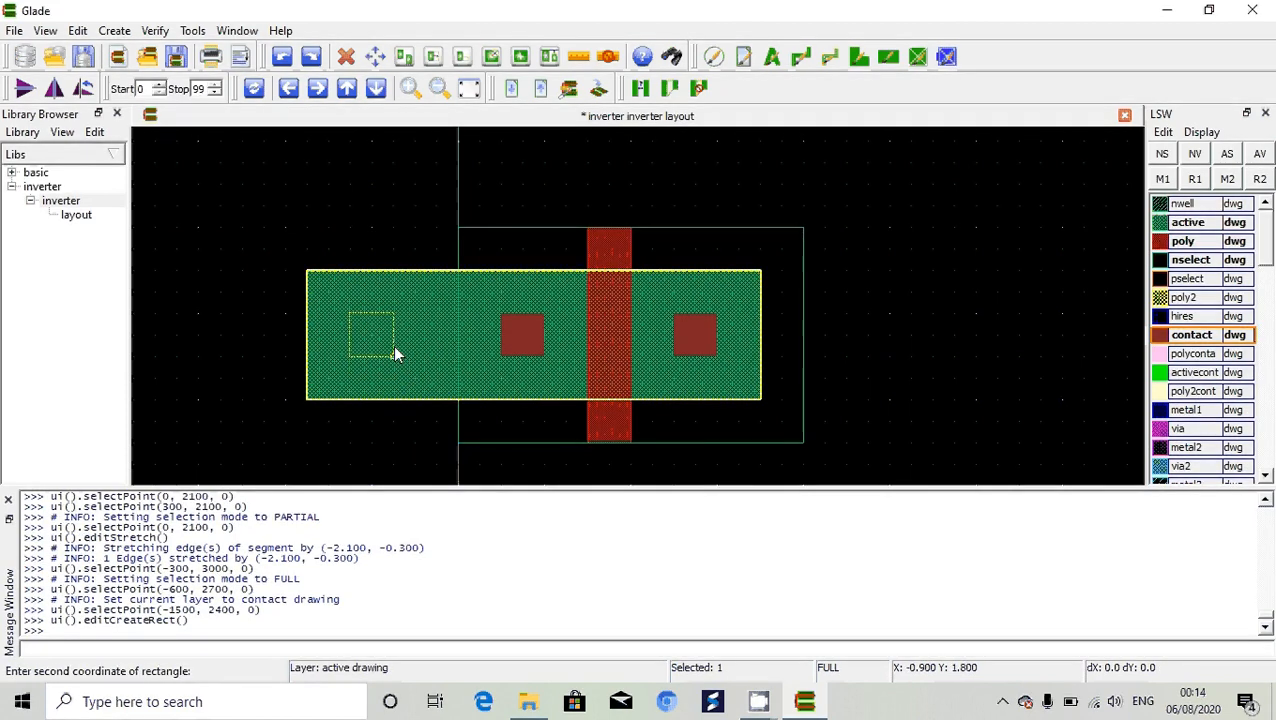
{"action": "left_click", "coordinate": [393, 347]}
Step: Move the new contact in the active extension 0.3 to the right
{"action": "left_click", "coordinate": [380, 341]}
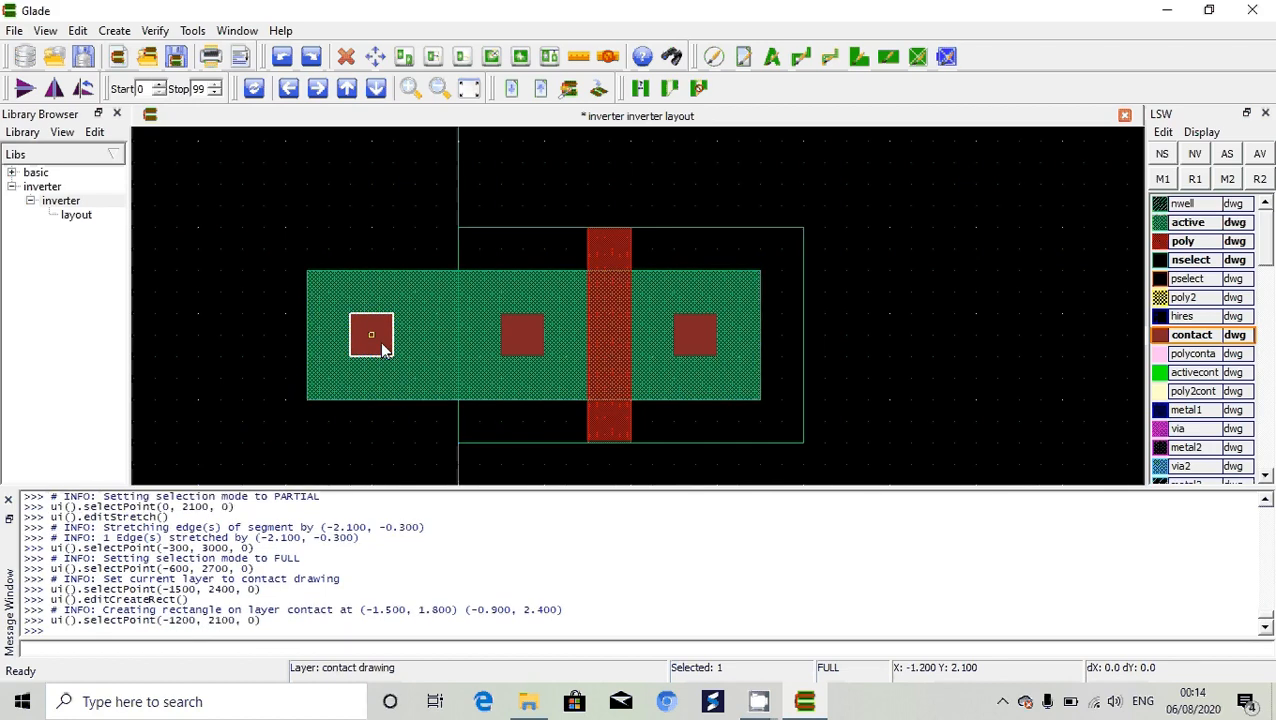
{"action": "key", "text": "m"}
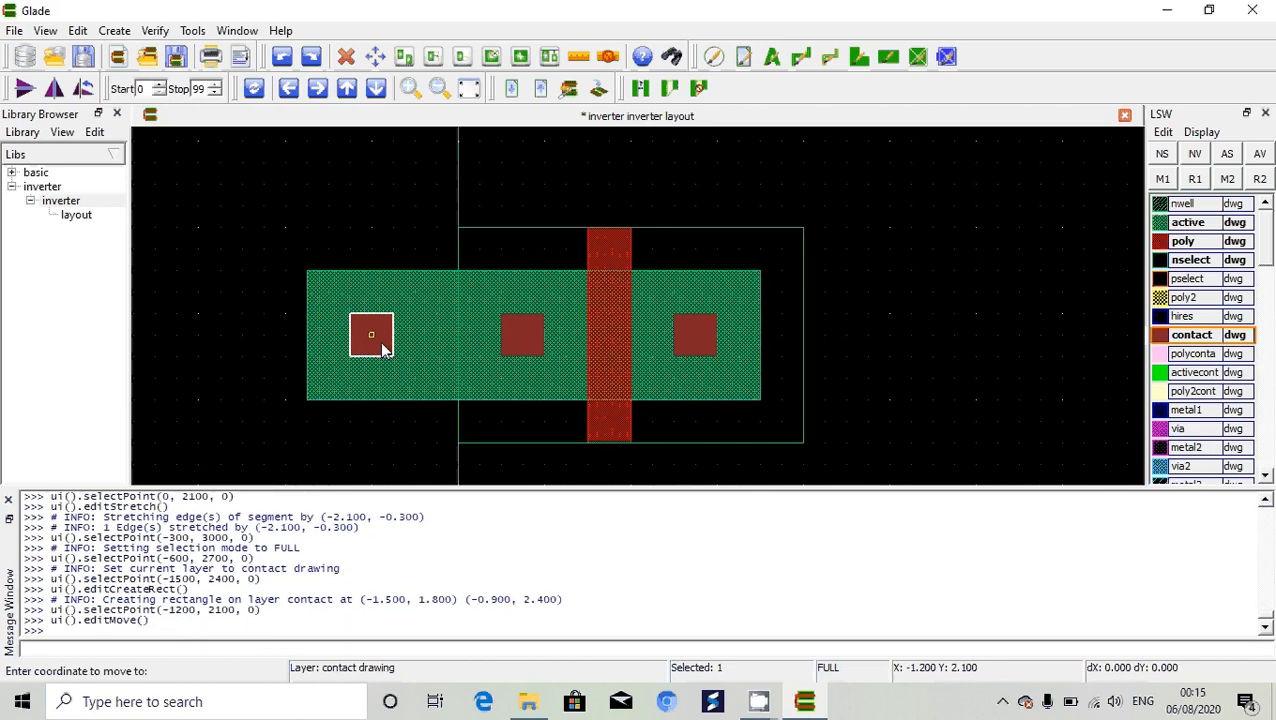
{"action": "left_click", "coordinate": [401, 341]}
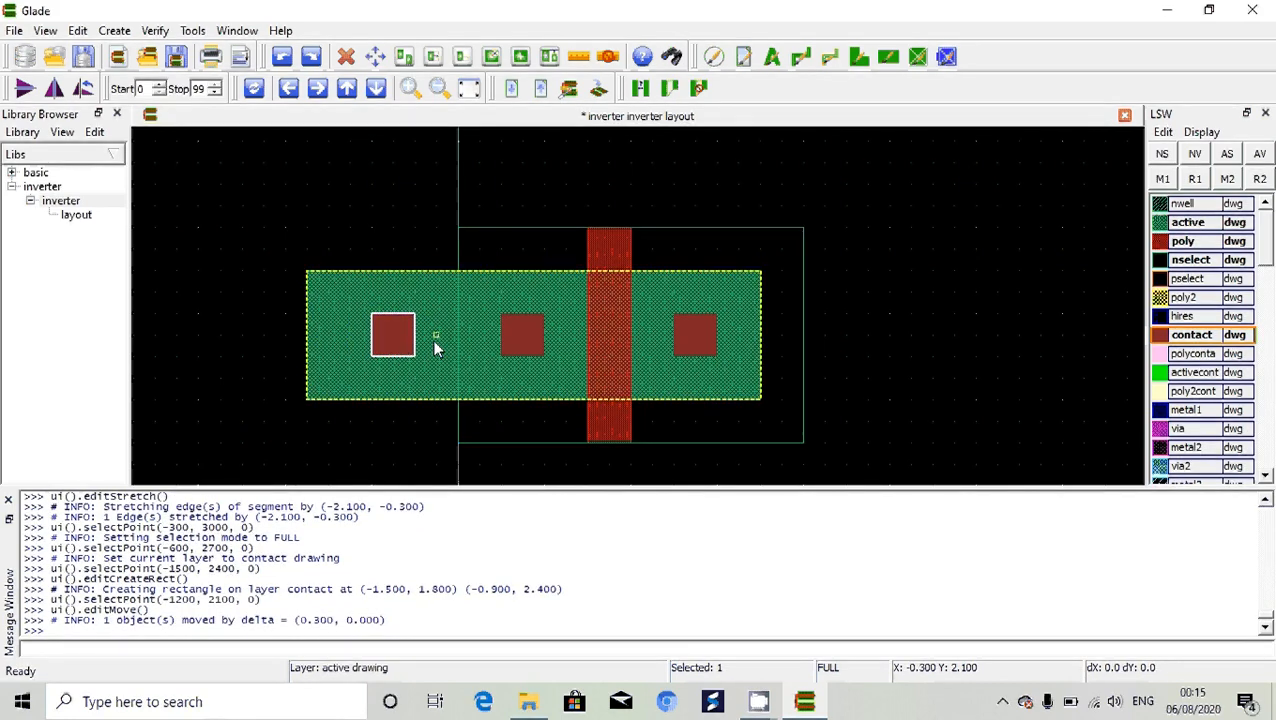
Step: In partial selection mode, stretch the active rectangle's left edge 0.3 inward to x = -1.8, and return the selection mode to full
{"action": "left_click", "coordinate": [307, 341]}
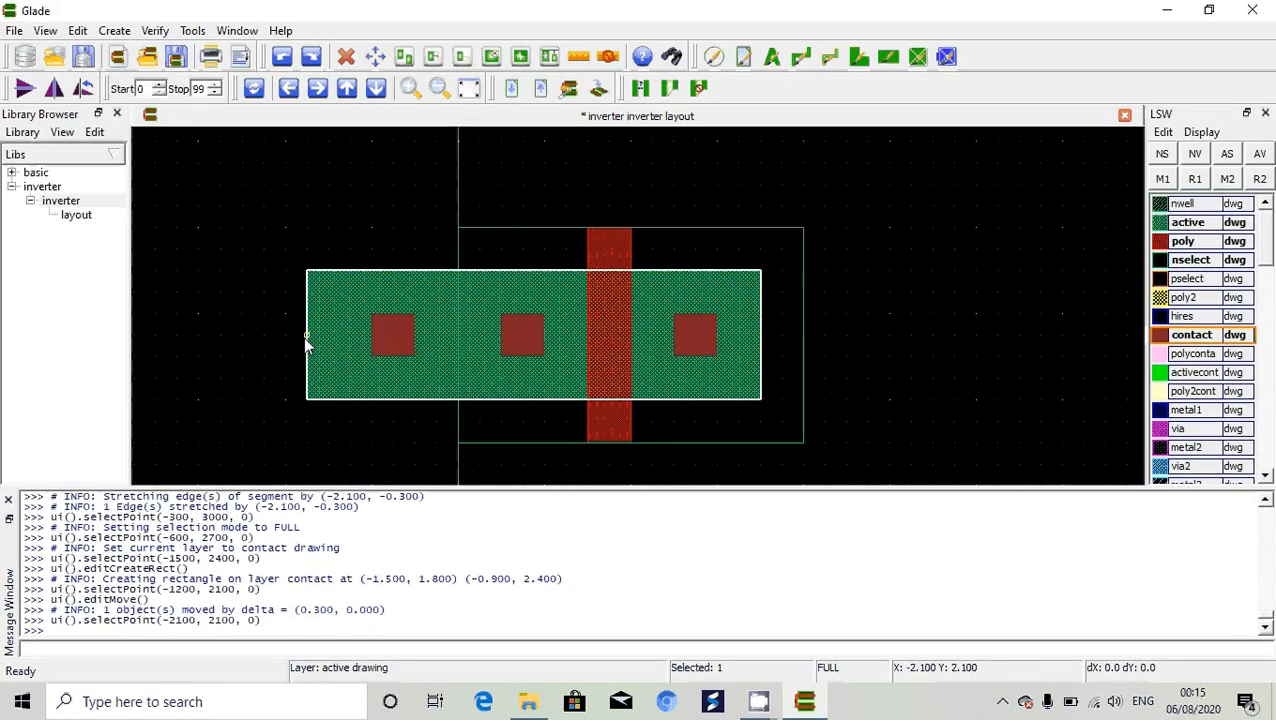
{"action": "key", "text": "F4"}
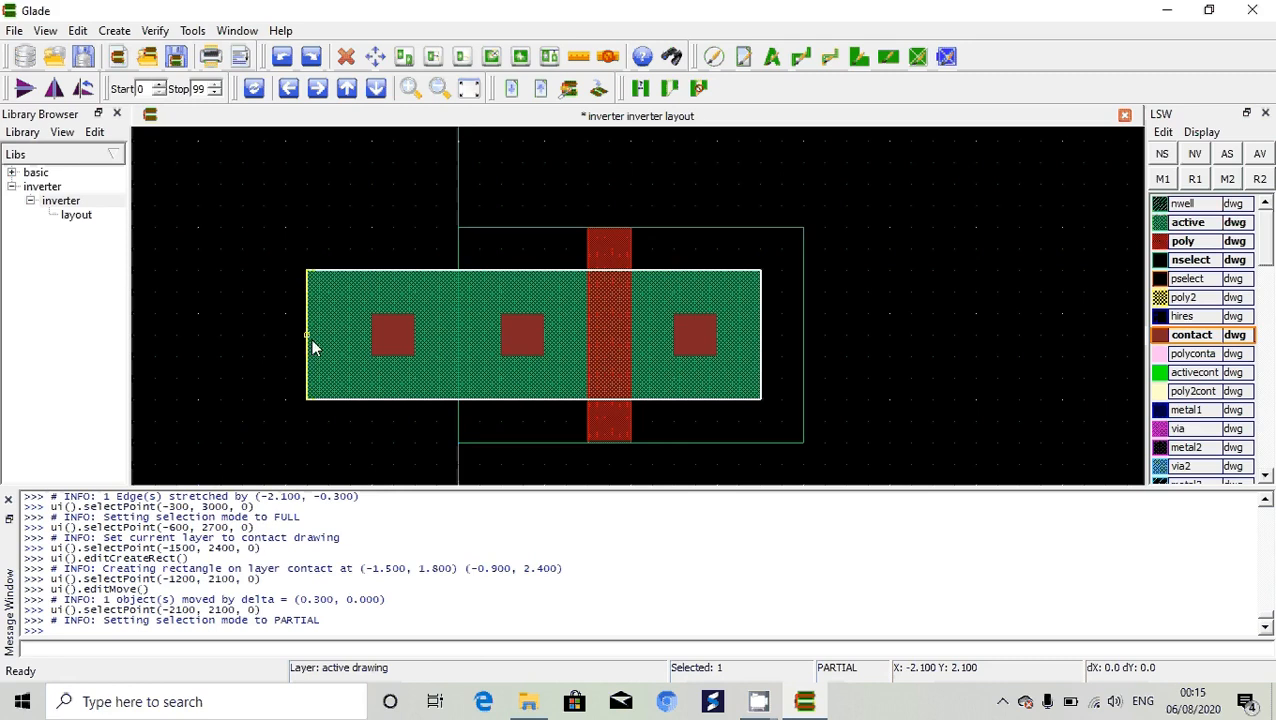
{"action": "left_click", "coordinate": [314, 348]}
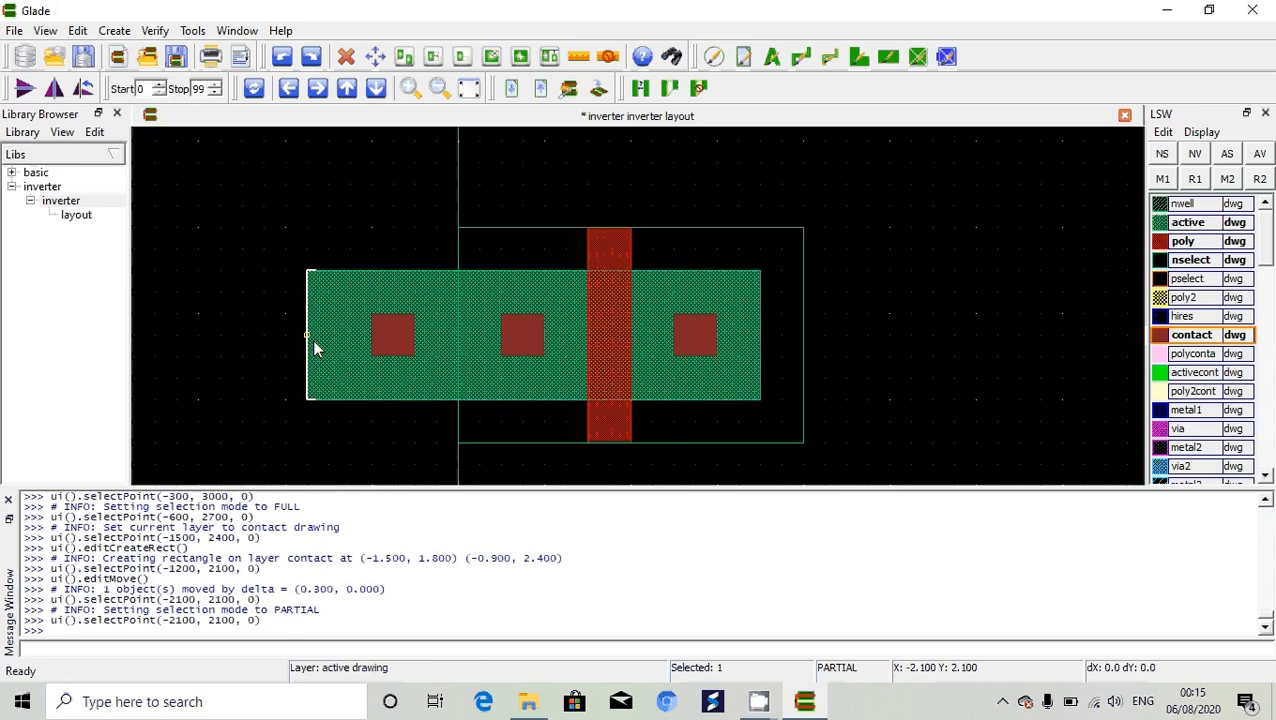
{"action": "key", "text": "s"}
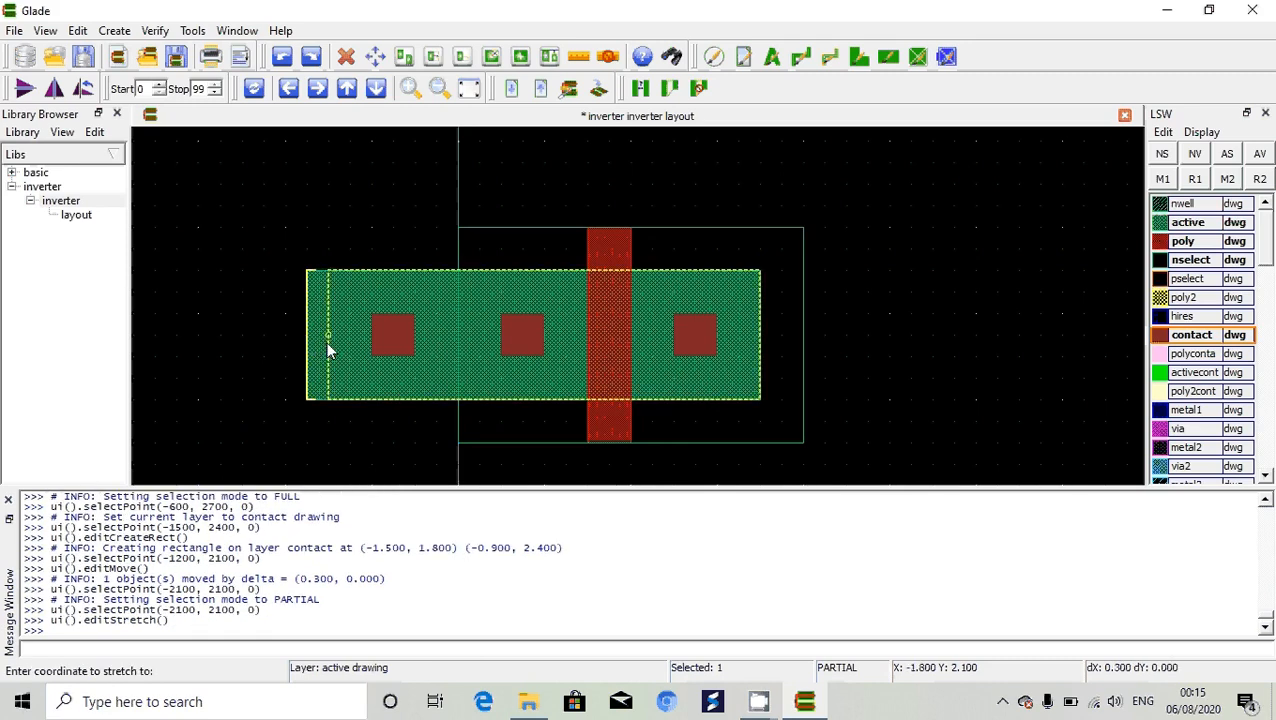
{"action": "left_click", "coordinate": [330, 348]}
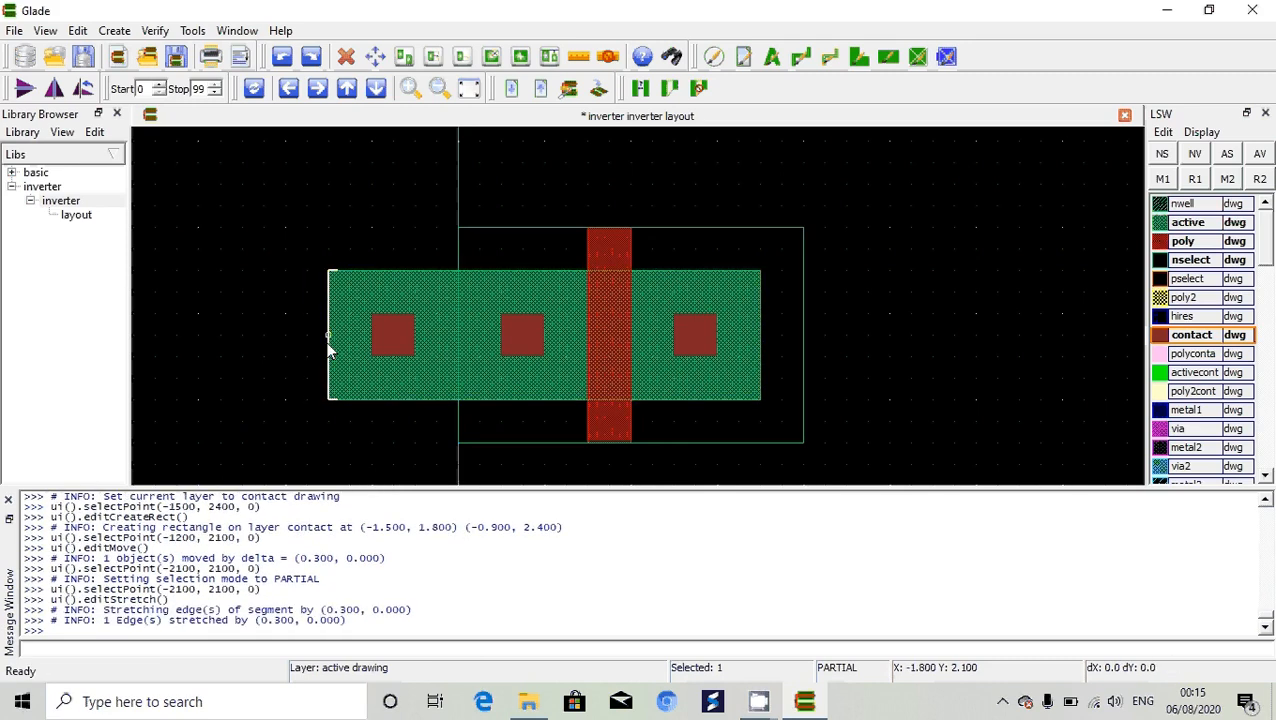
{"action": "left_click", "coordinate": [355, 272]}
{"action": "key", "text": "F4"}
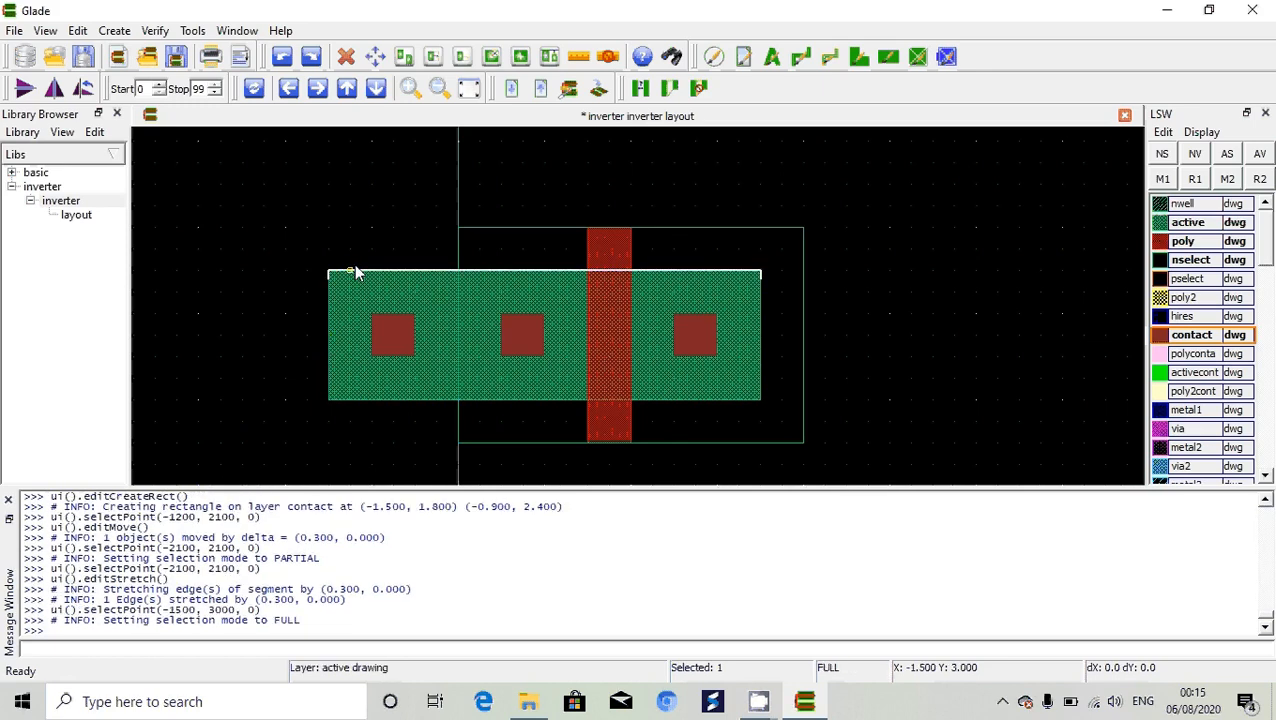
{"action": "left_click", "coordinate": [356, 305]}
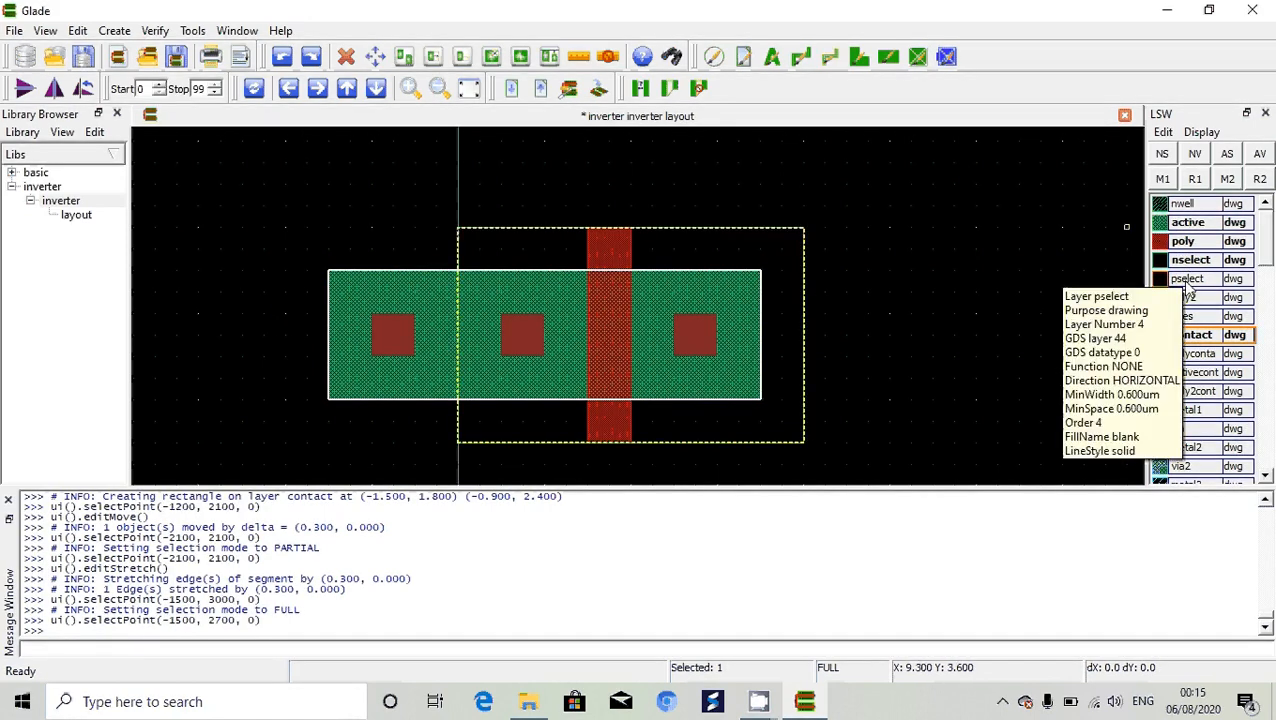
Step: Draw a 2.4 by 3.0 pselect rectangle around the active extension from (0, 3.6) to (-2.4, 0.6), and clear the selection
{"action": "left_click", "coordinate": [1188, 280]}
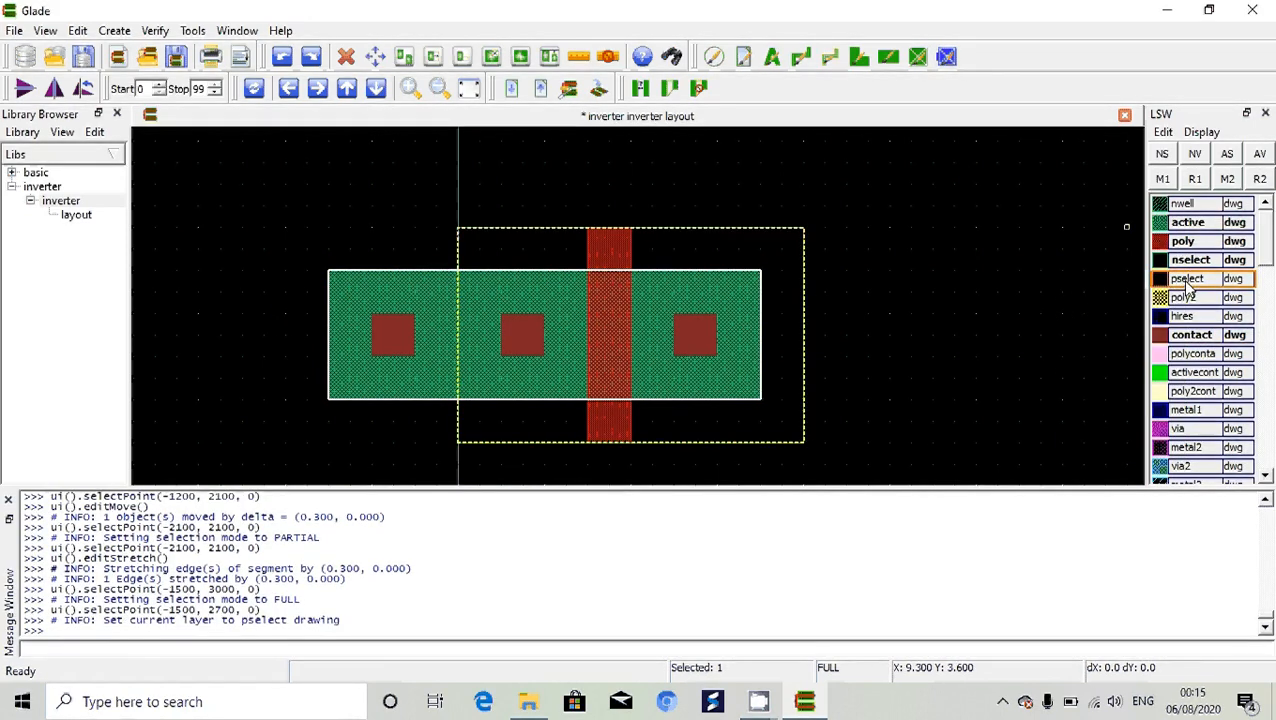
{"action": "left_click", "coordinate": [456, 229]}
{"action": "key", "text": "r"}
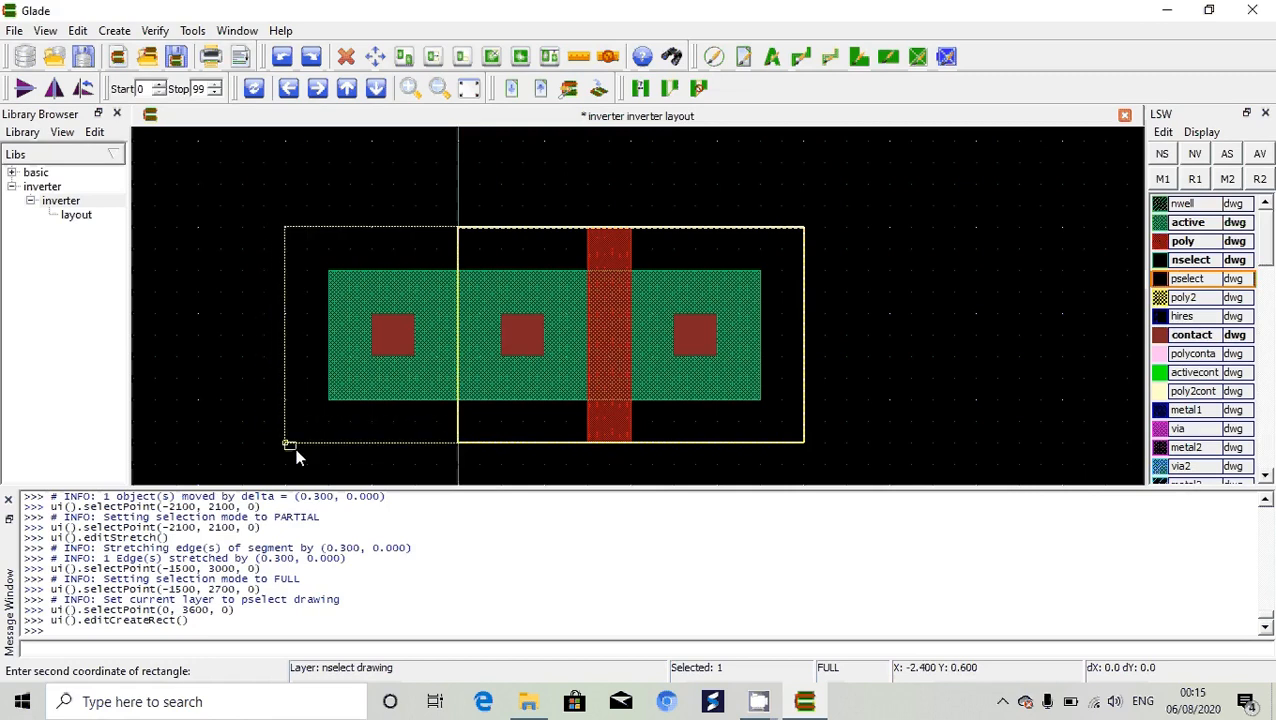
{"action": "left_click", "coordinate": [295, 451]}
{"action": "left_click", "coordinate": [207, 358]}
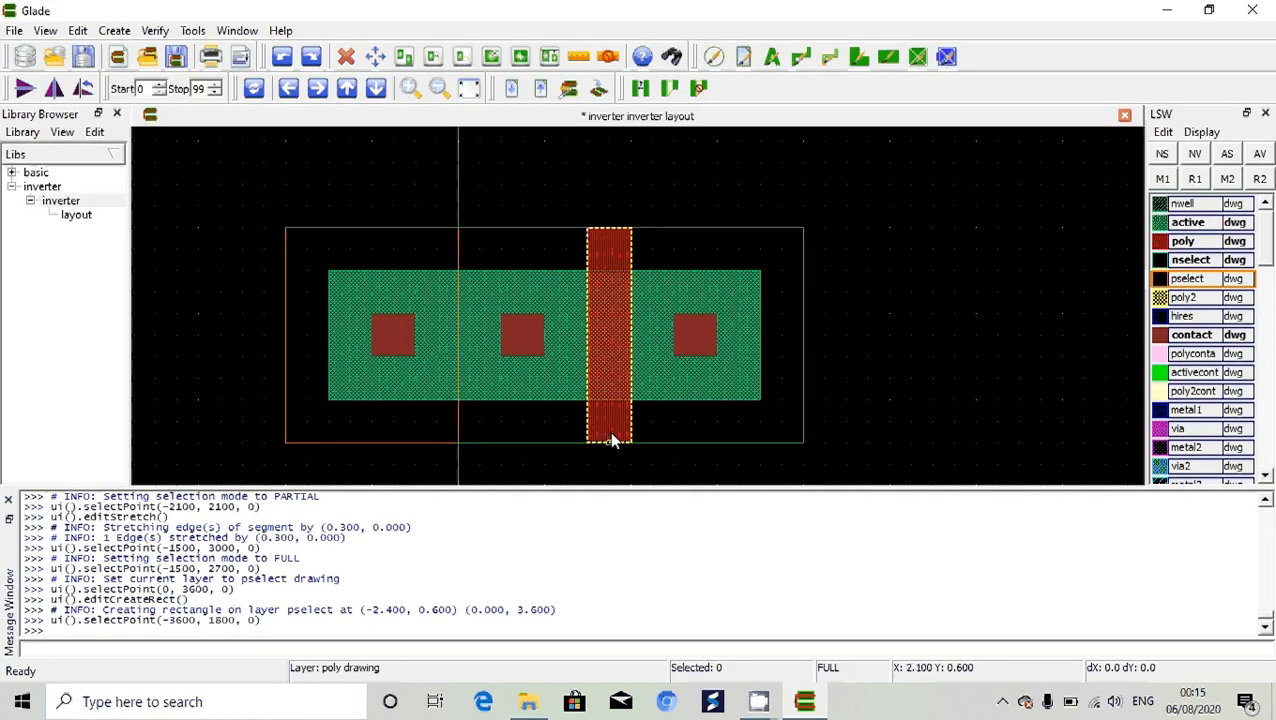
Step: Delete the pselect rectangle around the active extension and the nselect rectangle around the transistor
{"action": "left_click", "coordinate": [733, 228]}
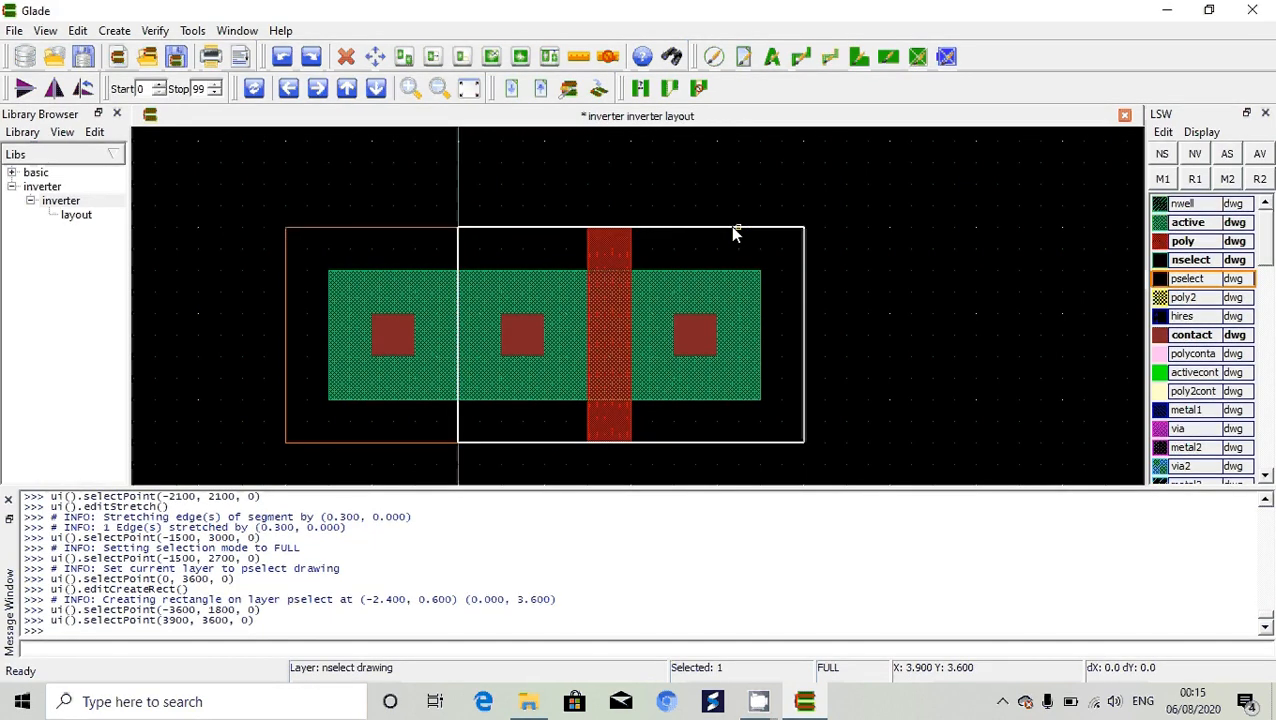
{"action": "left_click", "coordinate": [549, 228]}
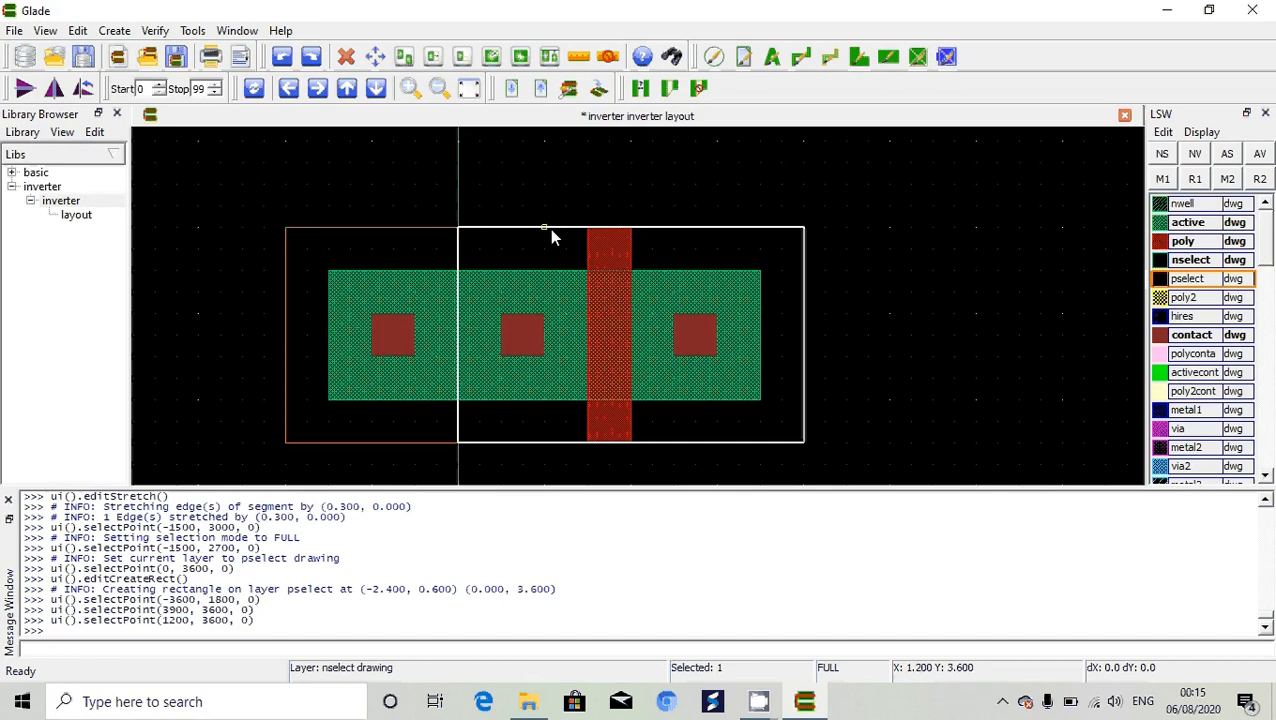
{"action": "left_click", "coordinate": [431, 237]}
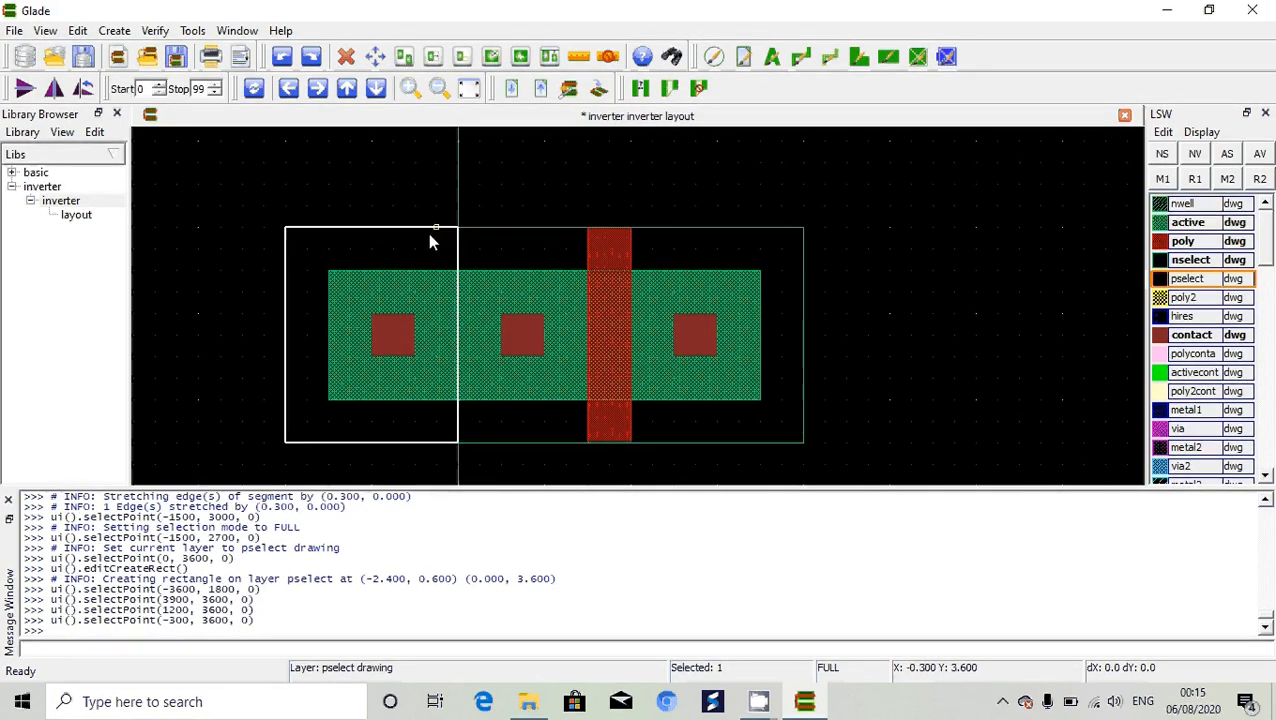
{"action": "key", "text": "Delete"}
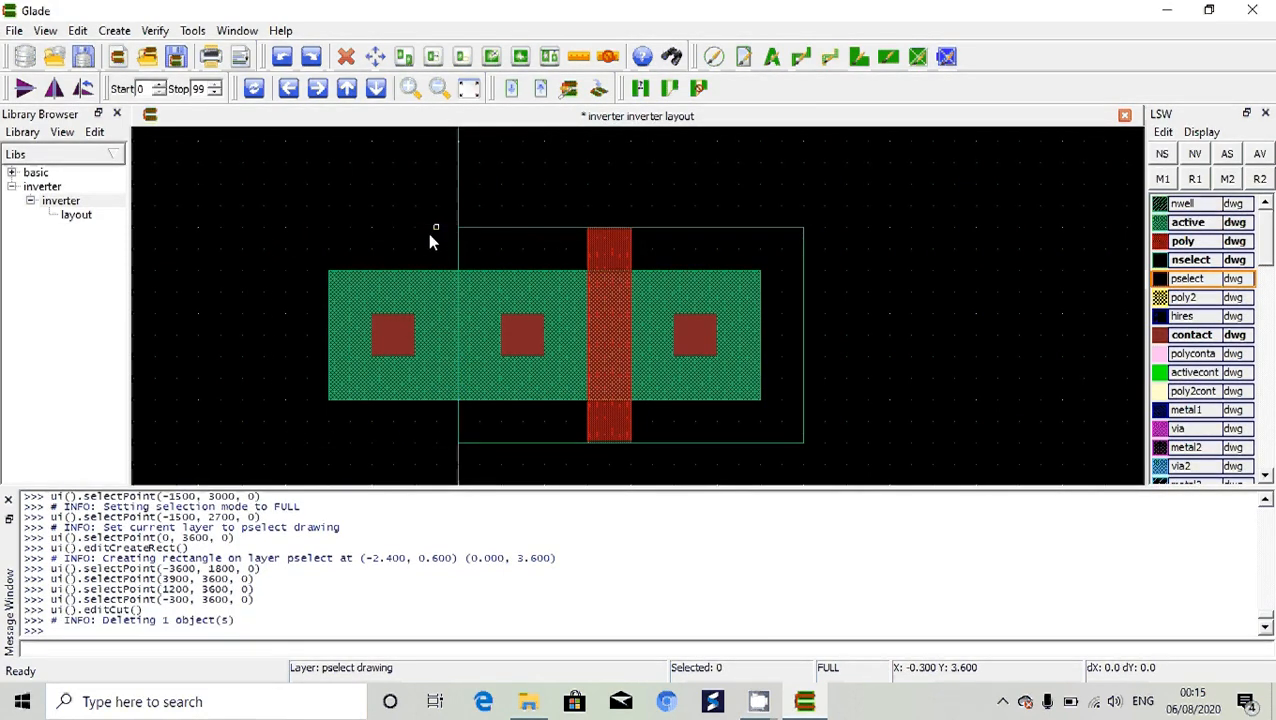
{"action": "left_click", "coordinate": [517, 240]}
{"action": "key", "text": "Delete"}
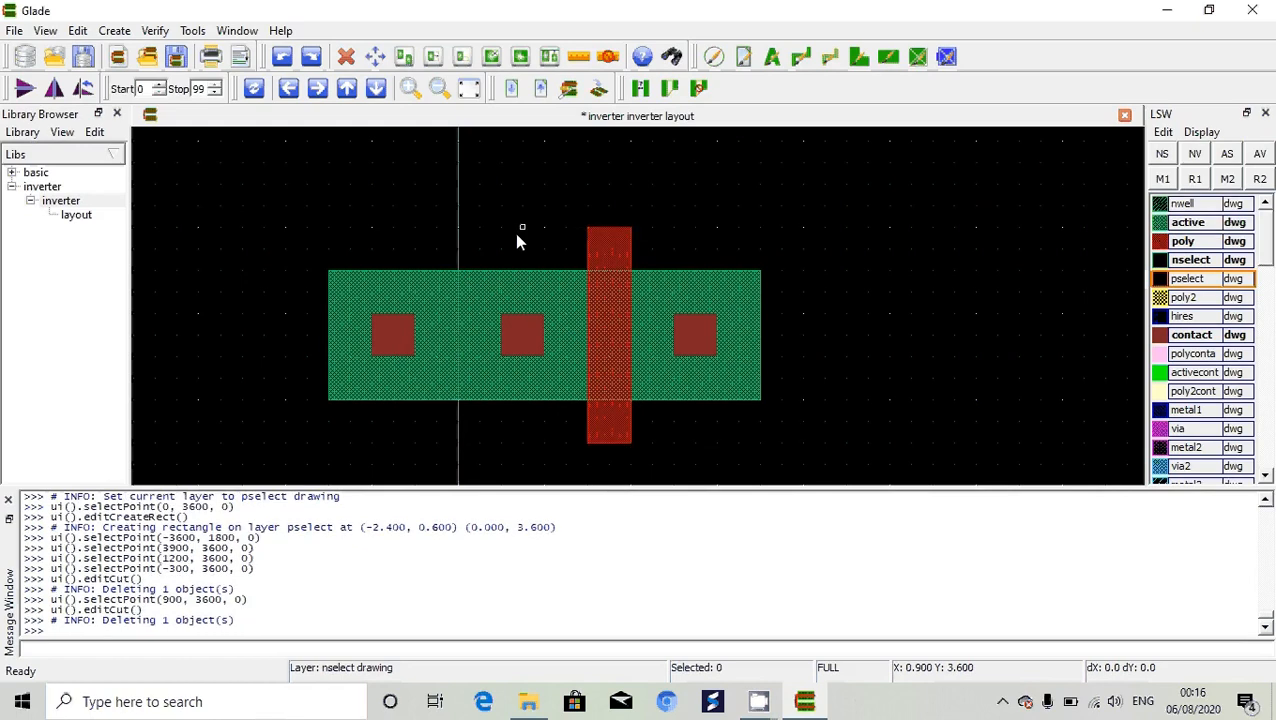
Step: Draw a 4.8 by 3.0 pselect rectangle around the transistor area from (4.8, 3.6) to (0, 0.6)
{"action": "left_click", "coordinate": [1186, 279]}
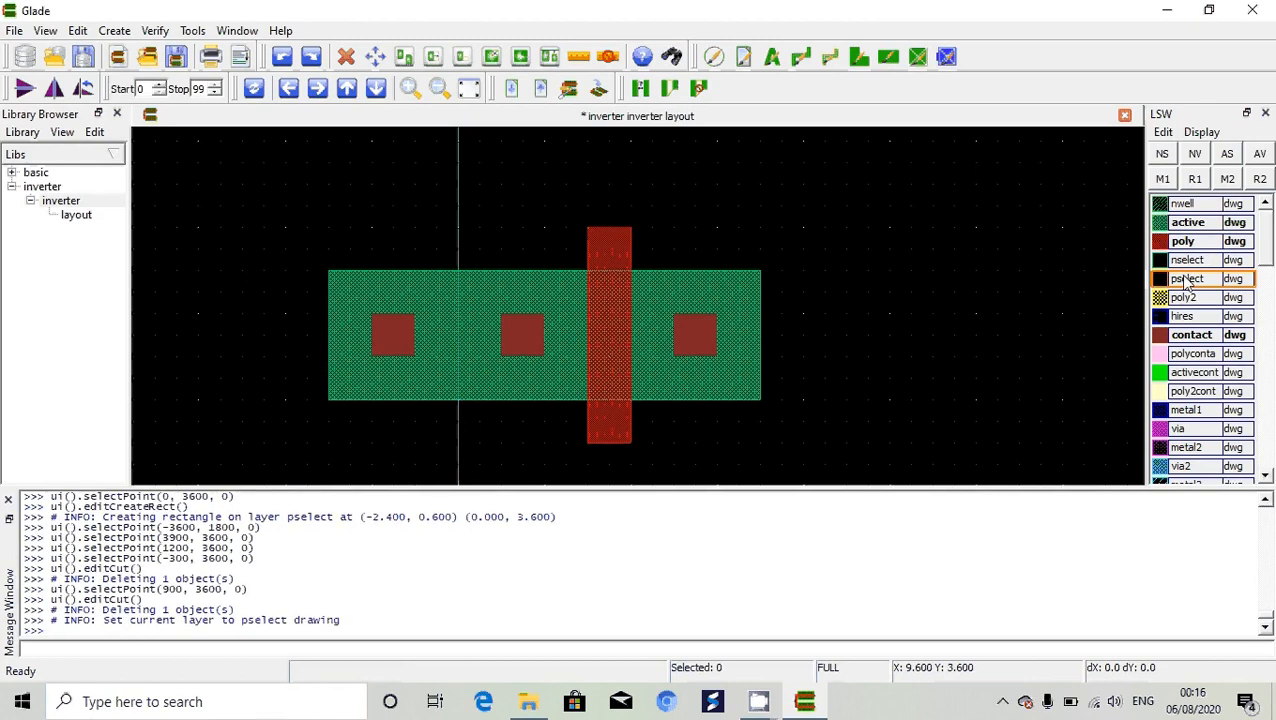
{"action": "left_click", "coordinate": [801, 232]}
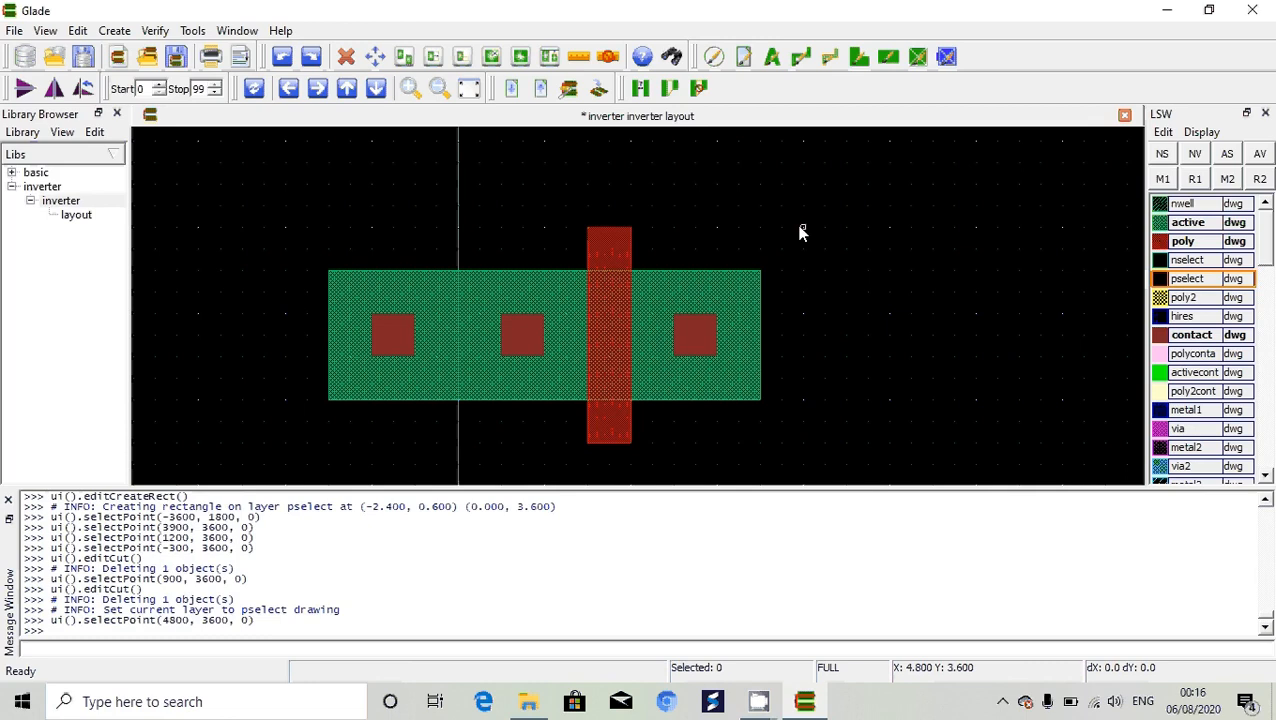
{"action": "key", "text": "r"}
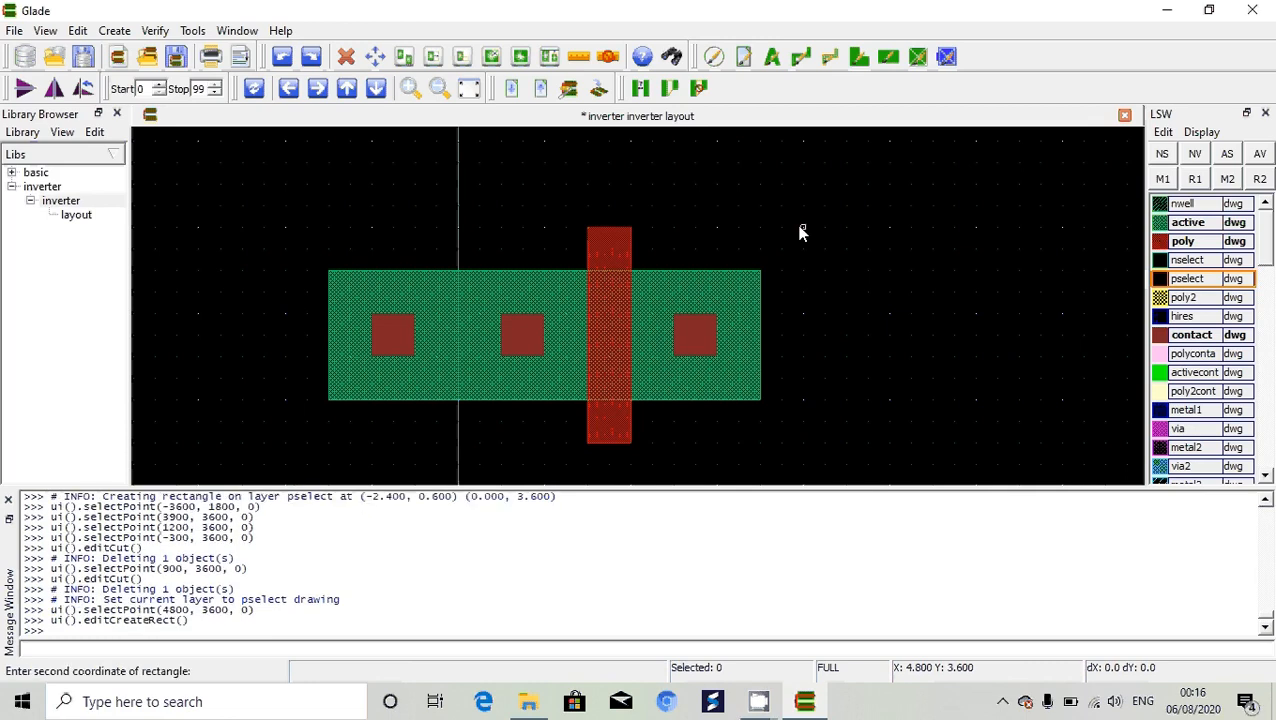
{"action": "left_click", "coordinate": [459, 447]}
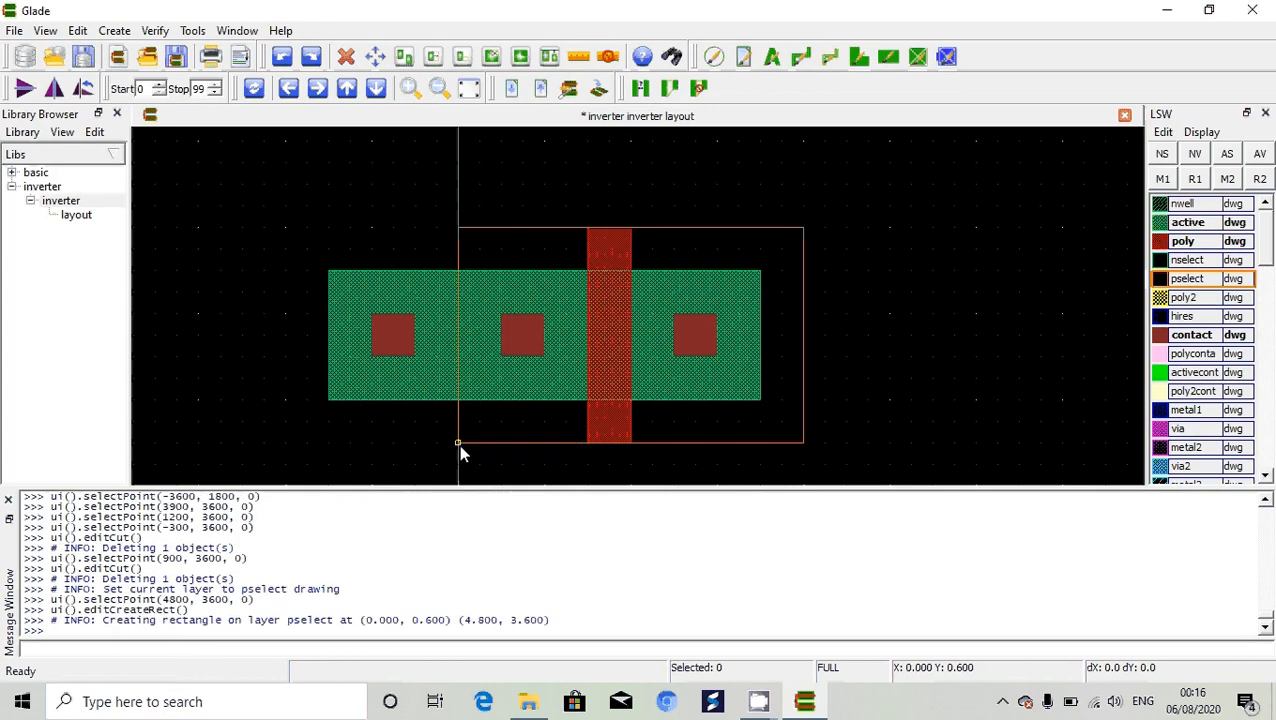
Step: Draw a 2.4 by 3.0 nselect rectangle around the body contact area from (0, 3.6) to (-2.4, 0.6)
{"action": "left_click", "coordinate": [1215, 260]}
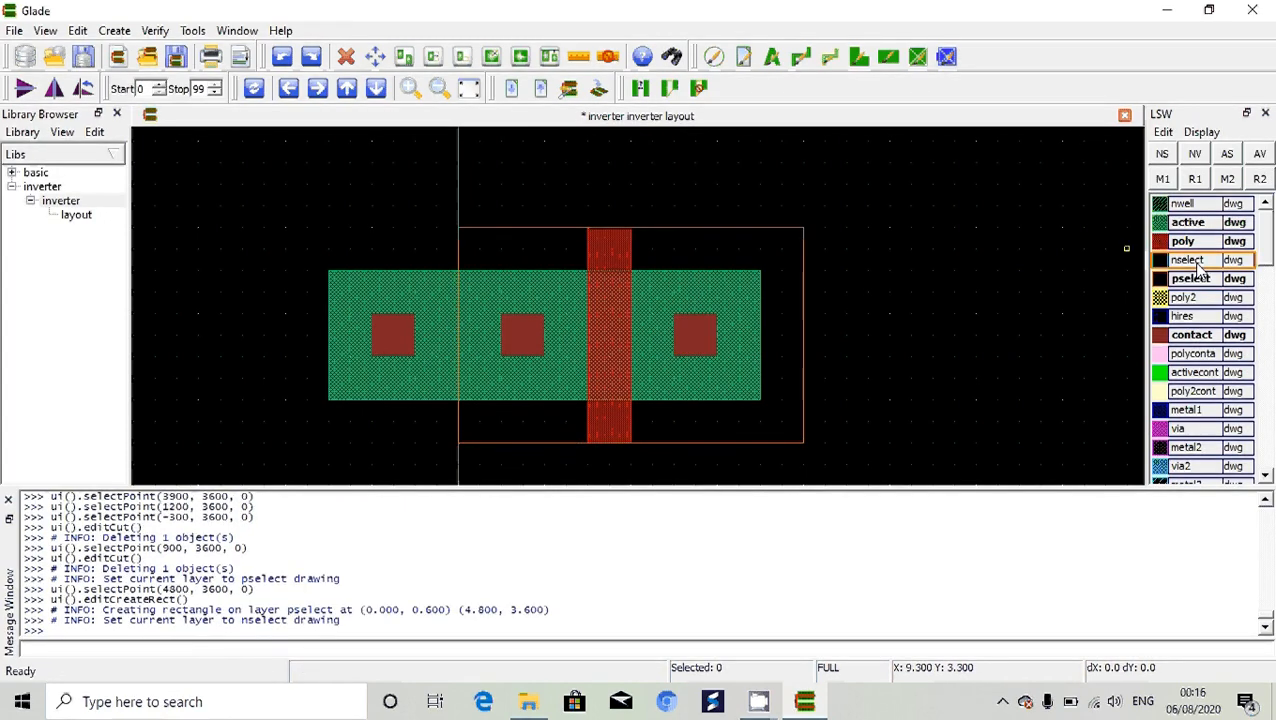
{"action": "left_click", "coordinate": [461, 227]}
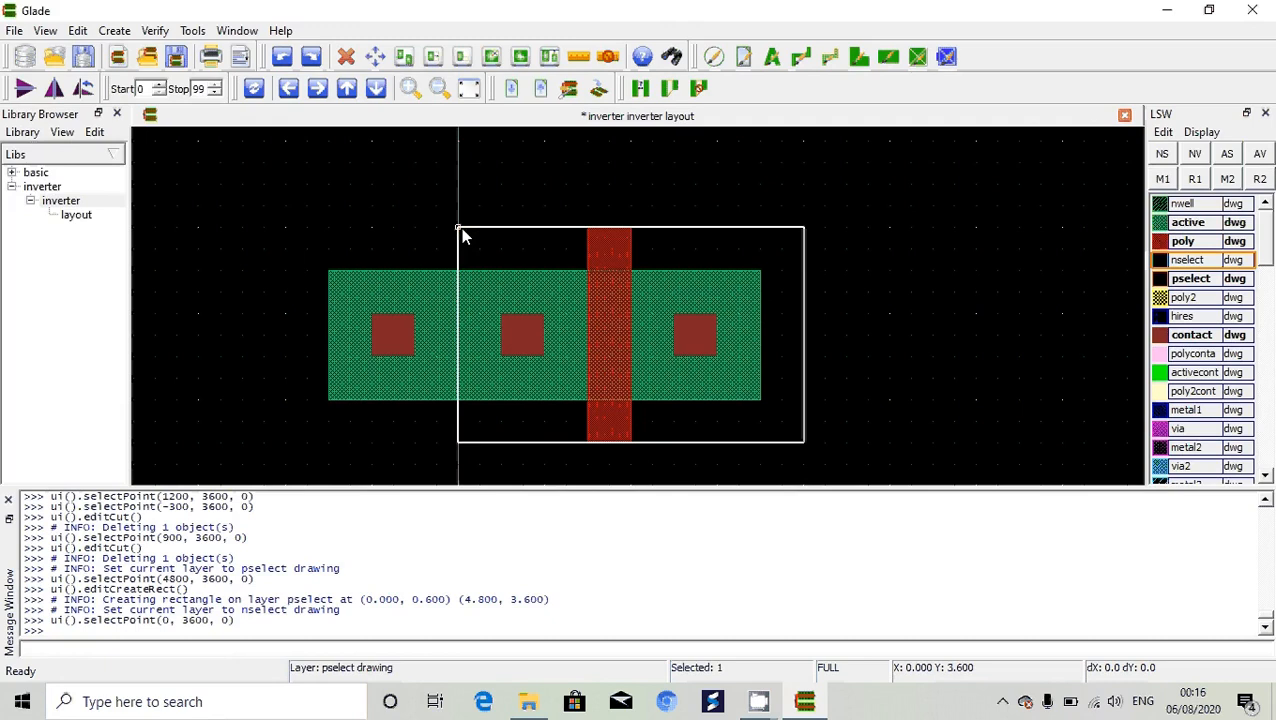
{"action": "key", "text": "r"}
{"action": "left_click", "coordinate": [461, 227]}
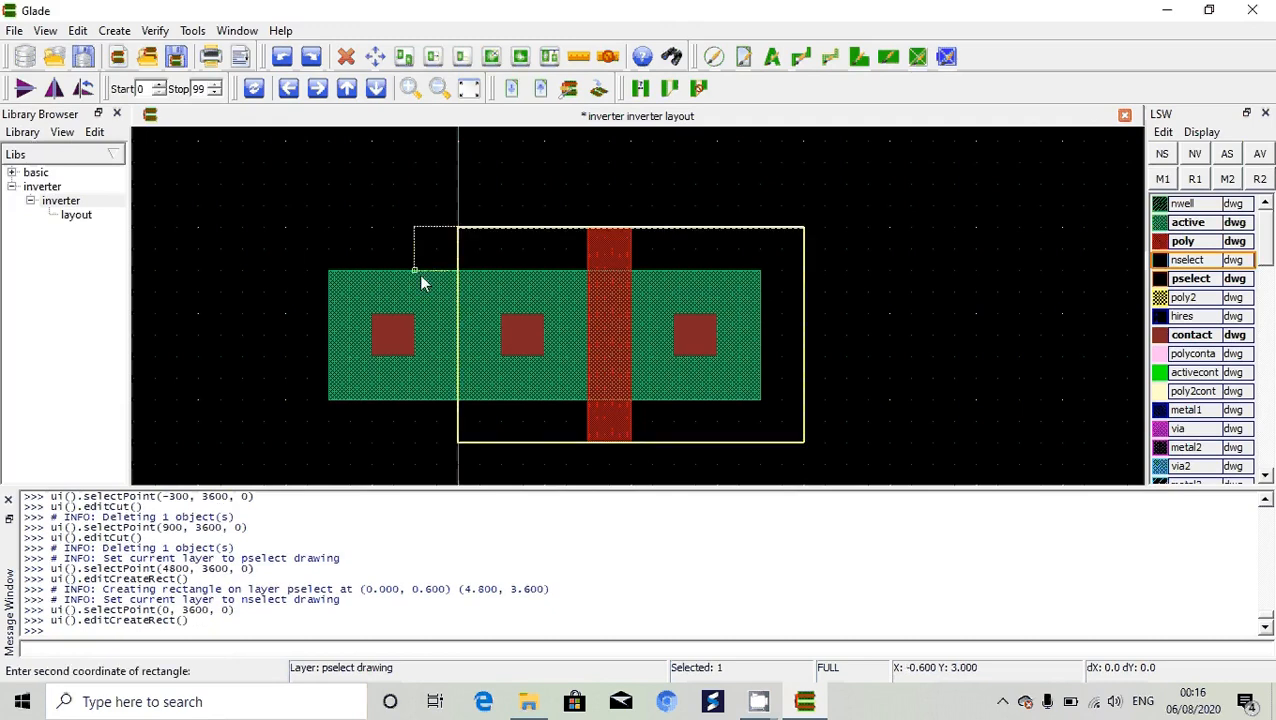
{"action": "left_click", "coordinate": [286, 443]}
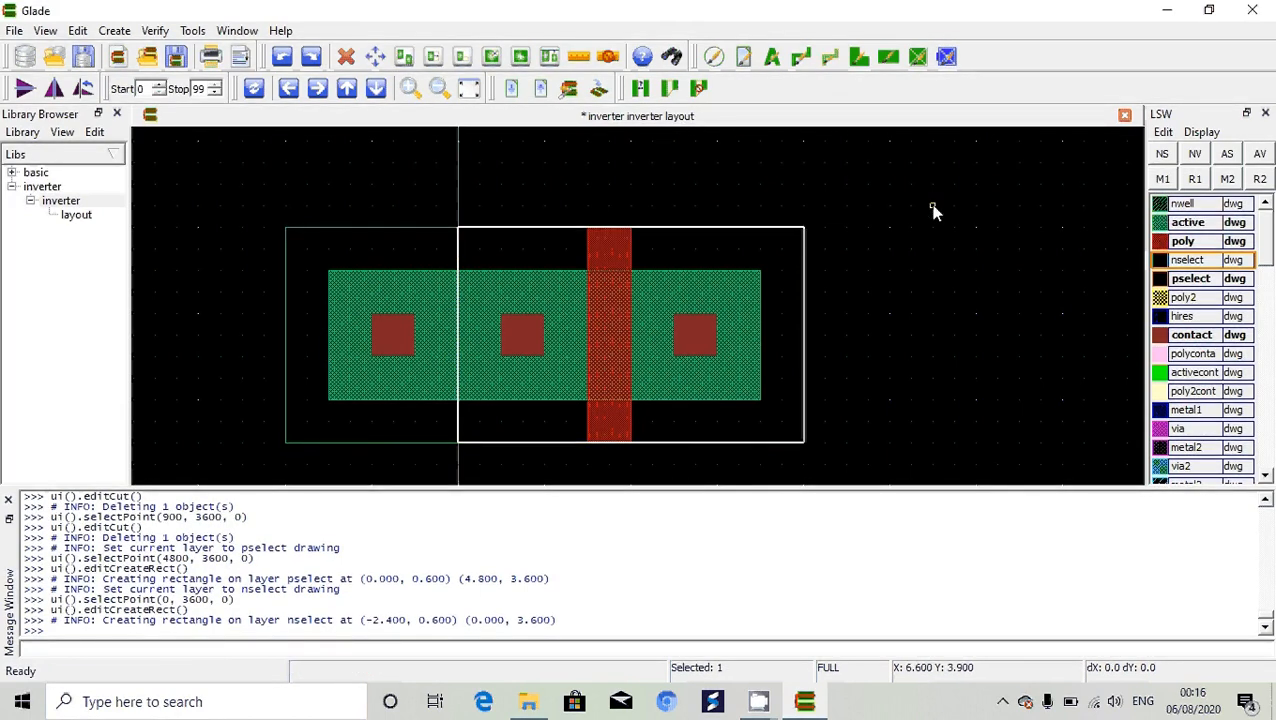
Step: Draw a 9.6 by 5.4 nwell rectangle enclosing both select regions from (6.0, 4.8) to (-3.6, -0.6)
{"action": "left_click", "coordinate": [1192, 205]}
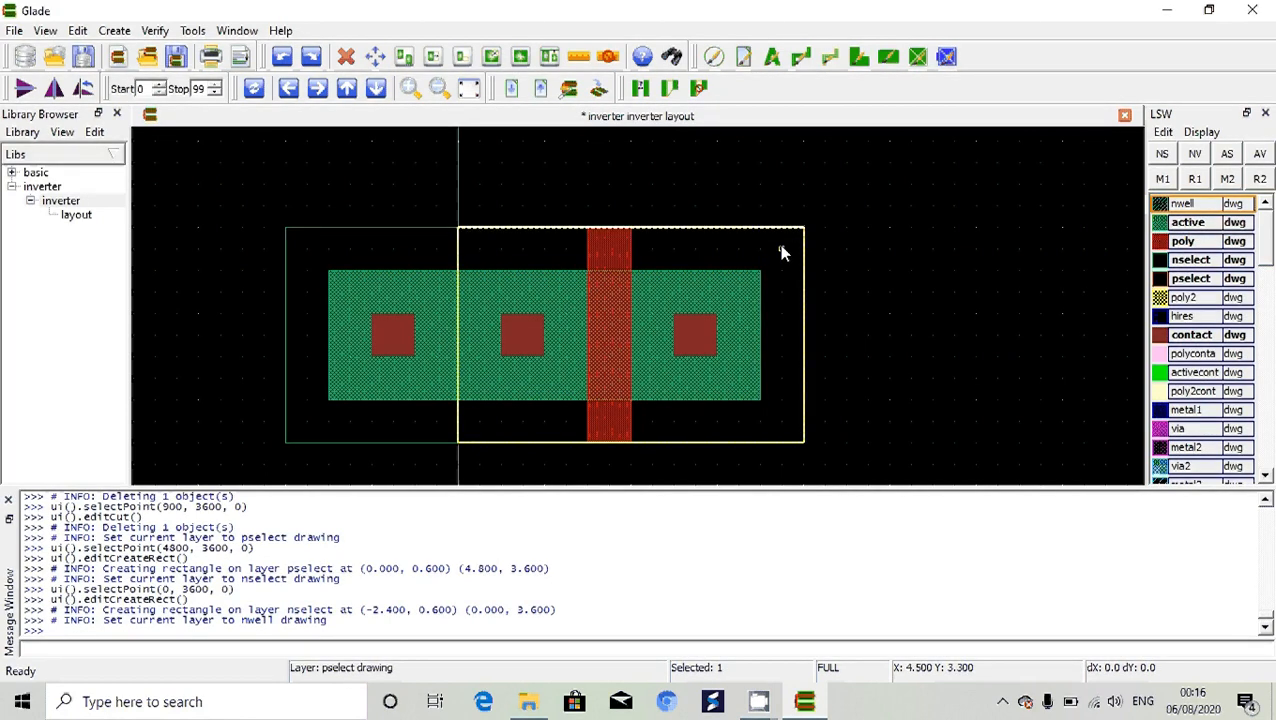
{"action": "left_click", "coordinate": [887, 144]}
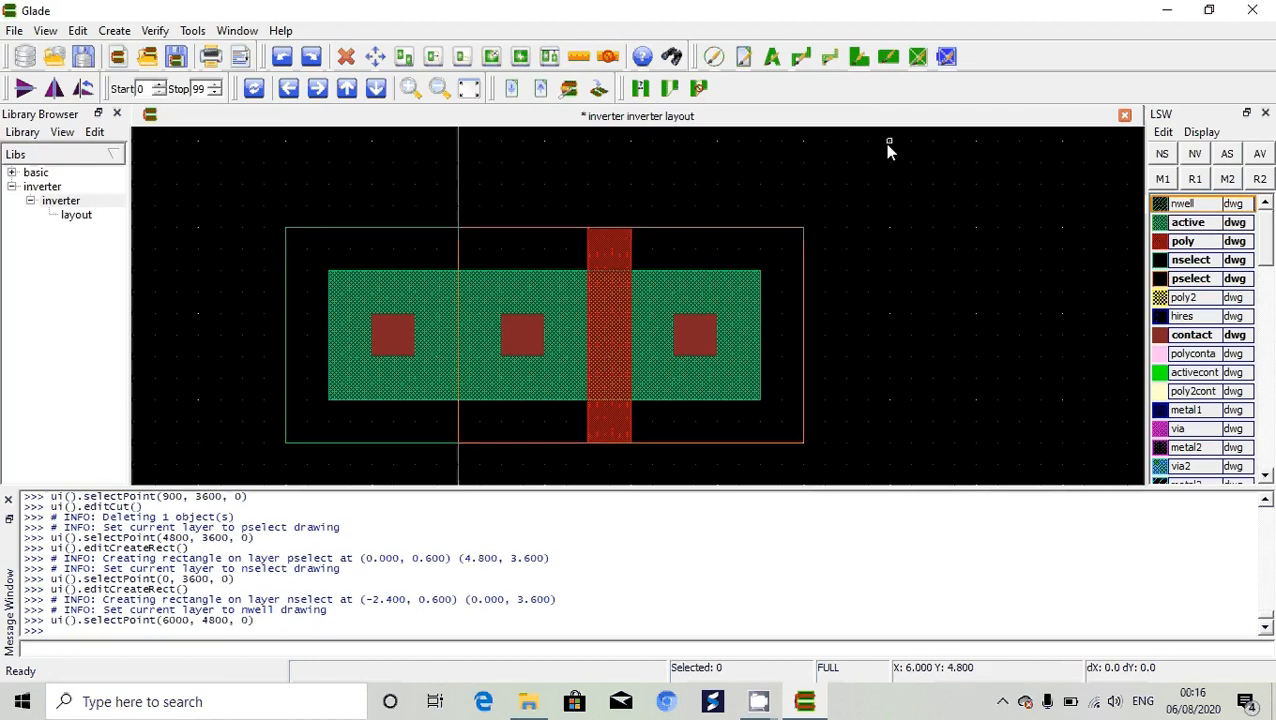
{"action": "key", "text": "r"}
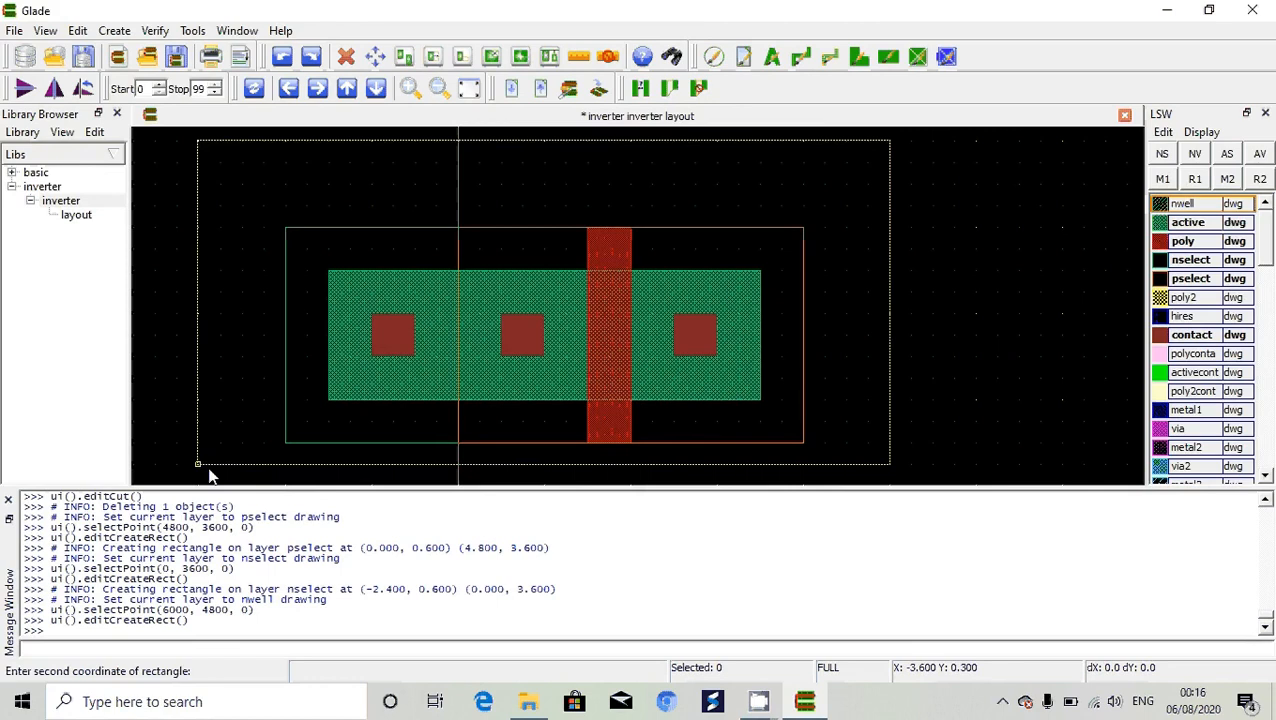
{"action": "key", "text": "Down"}
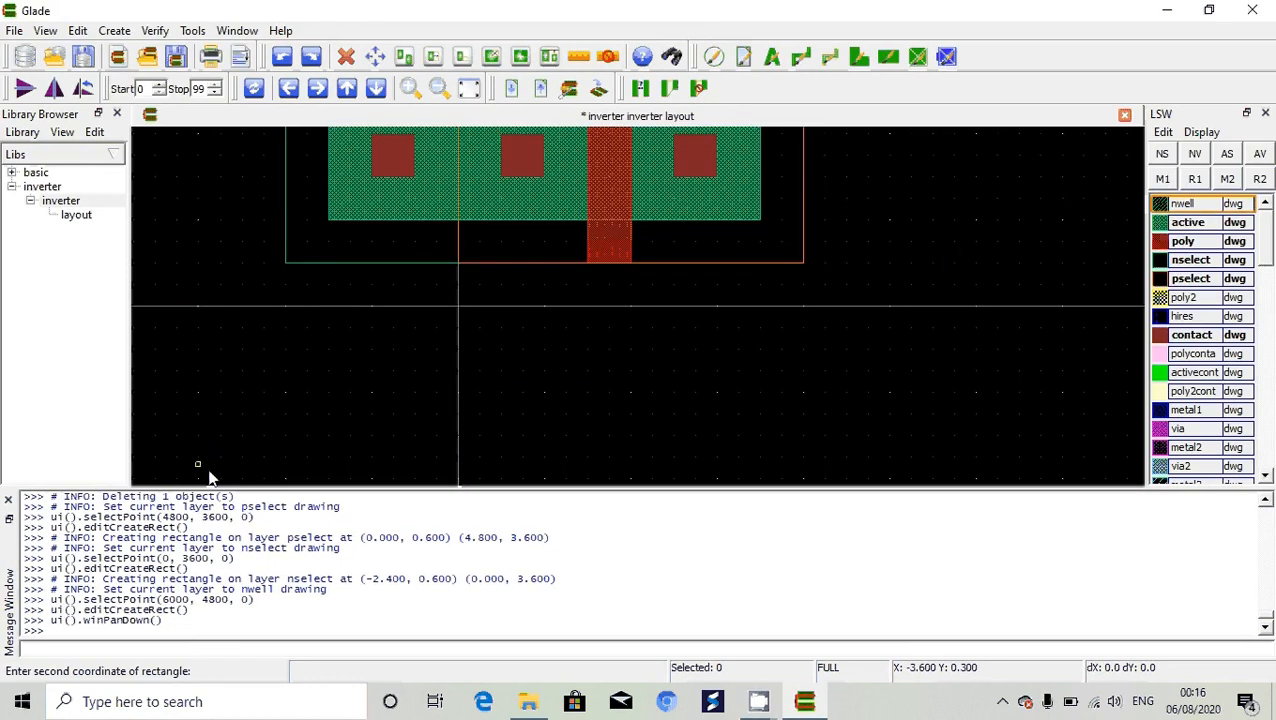
{"action": "left_click", "coordinate": [197, 349]}
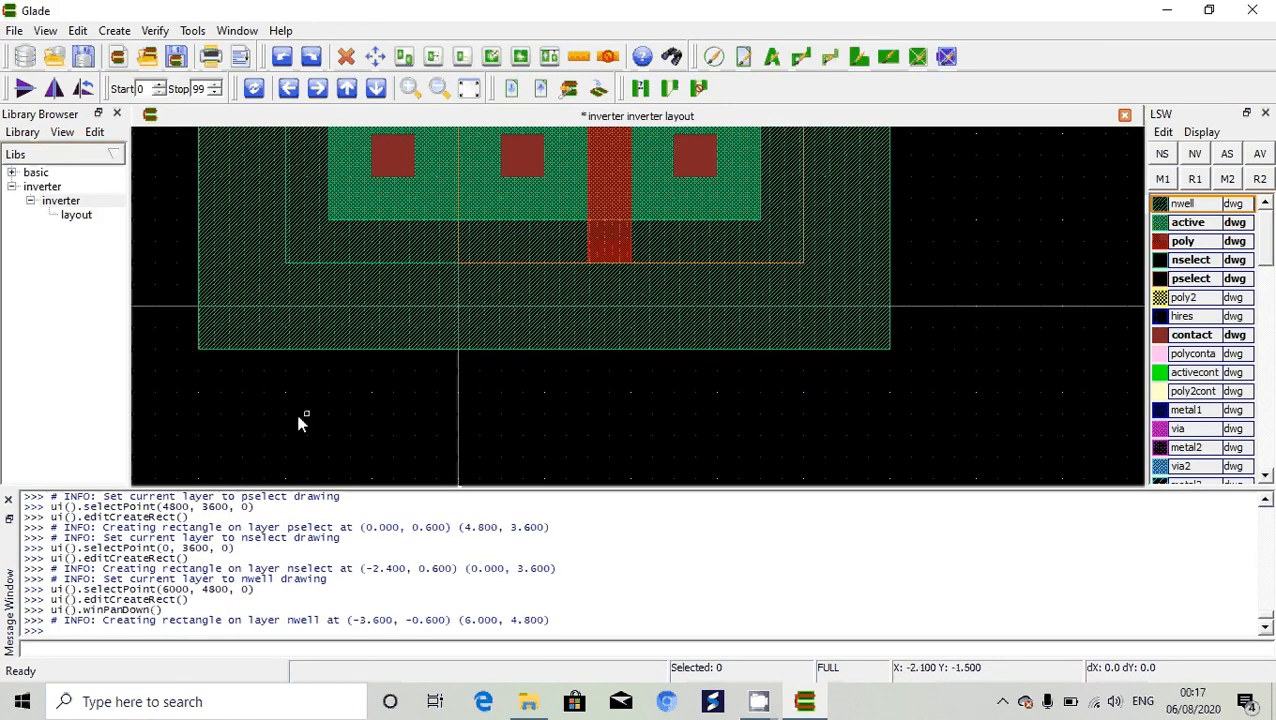
{"action": "left_click", "coordinate": [469, 93]}
{"action": "left_click", "coordinate": [432, 93]}
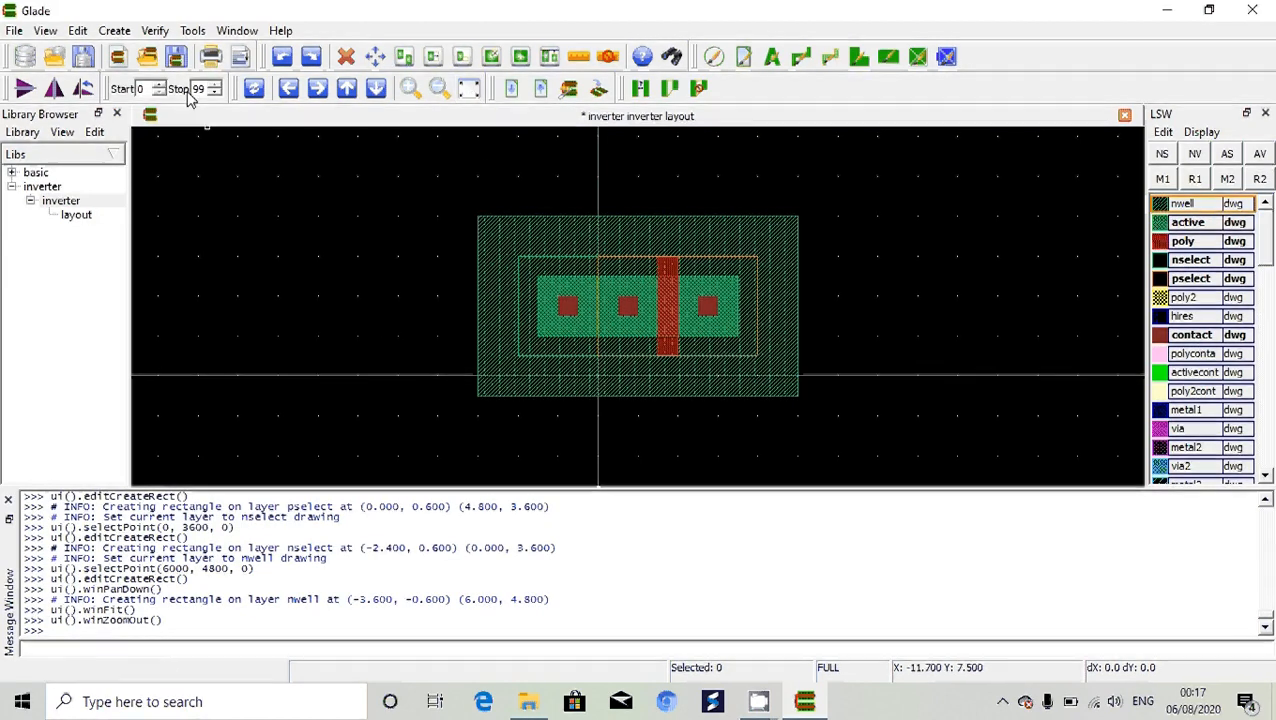
Step: Run a DRC on the layout using C5N_DRC.py from the ENGR3426 folder as the rules file
{"action": "left_click", "coordinate": [155, 31]}
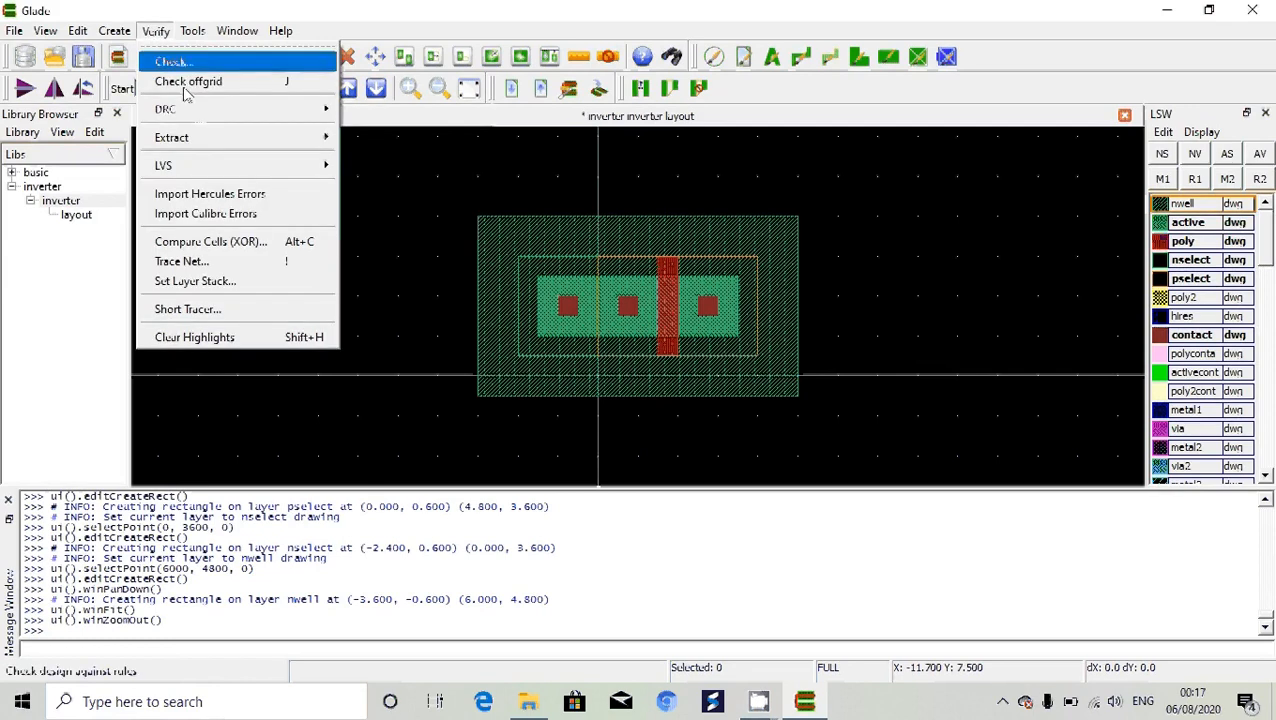
{"action": "mouse_move", "coordinate": [198, 118]}
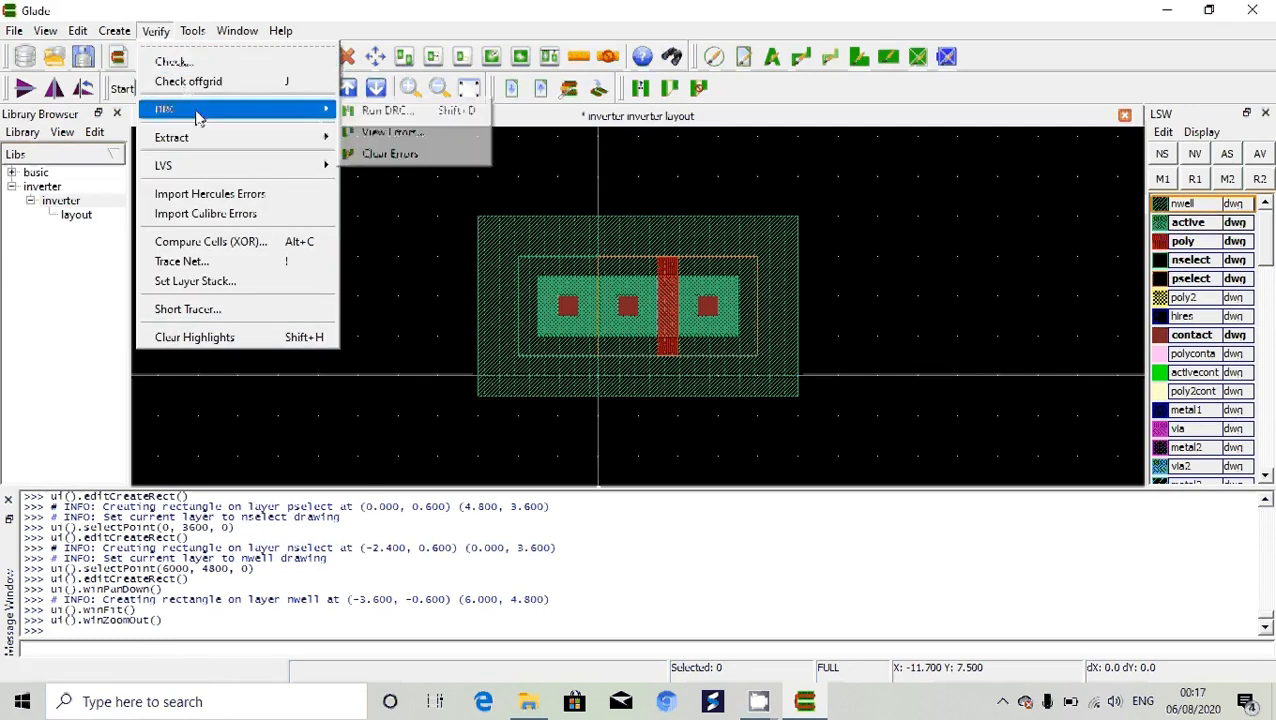
{"action": "left_click", "coordinate": [369, 118]}
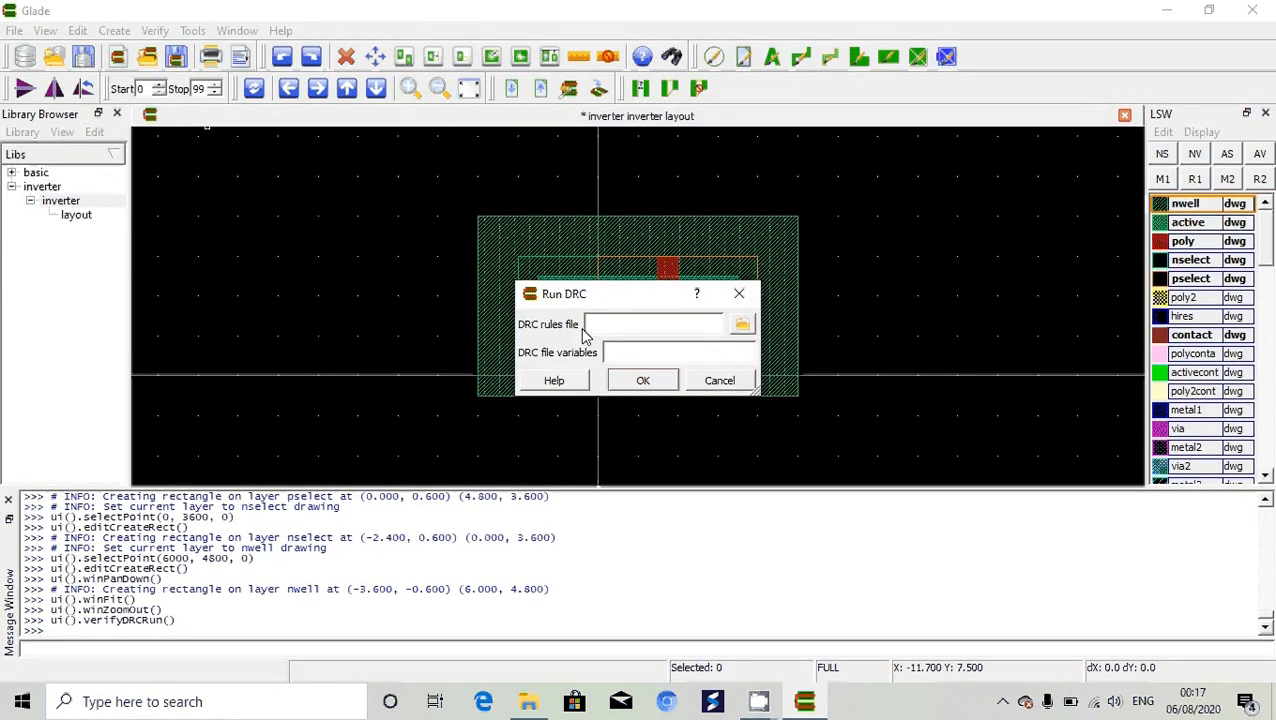
{"action": "left_click", "coordinate": [741, 326]}
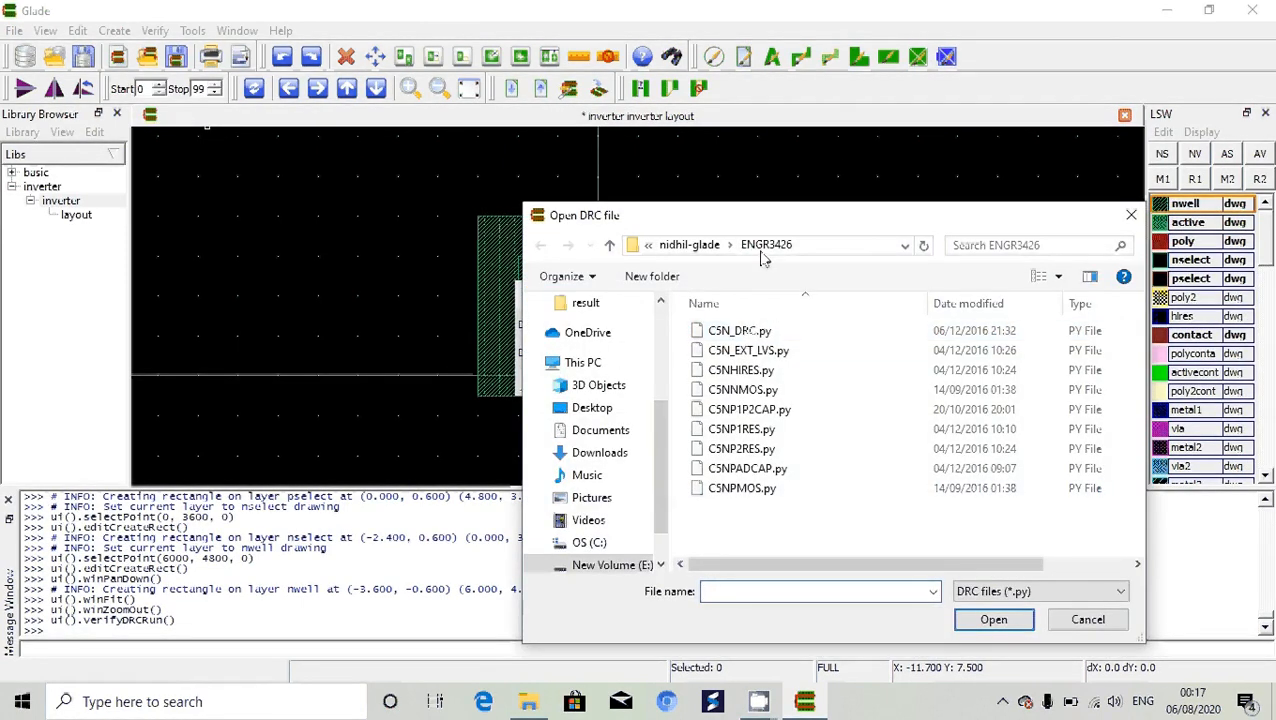
{"action": "left_click", "coordinate": [755, 332]}
{"action": "left_click", "coordinate": [990, 620]}
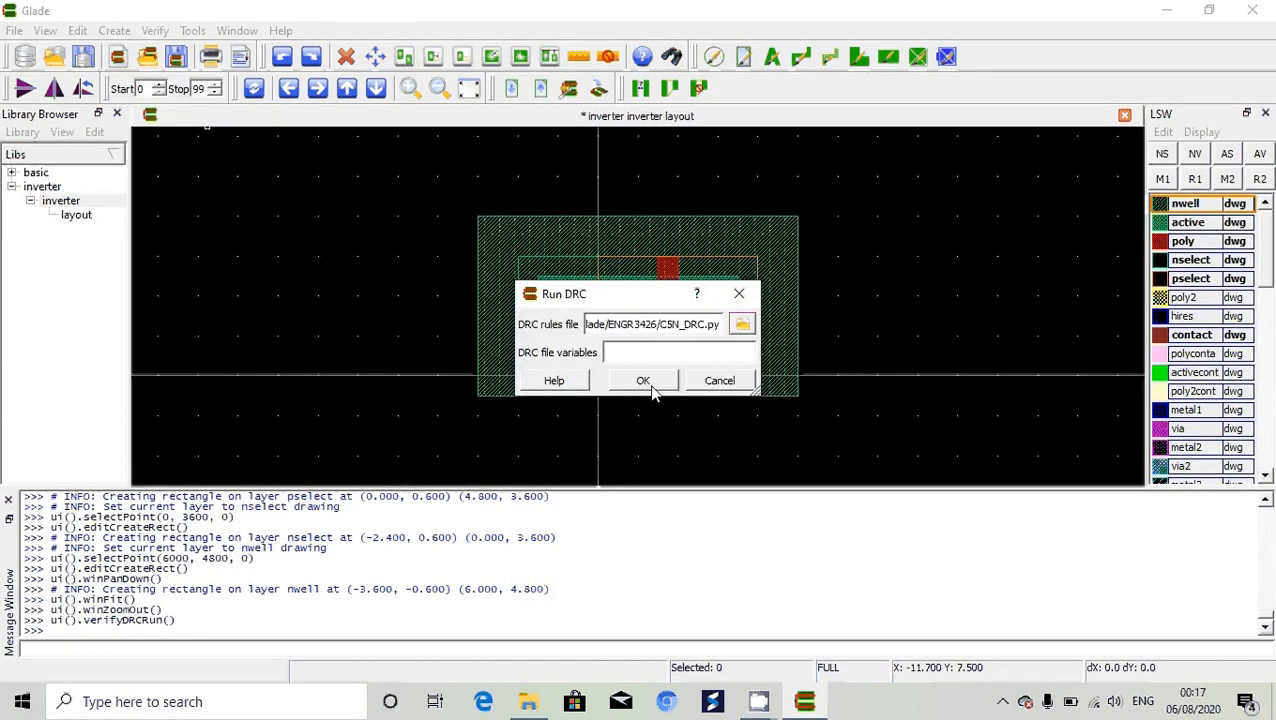
{"action": "left_click", "coordinate": [651, 389]}
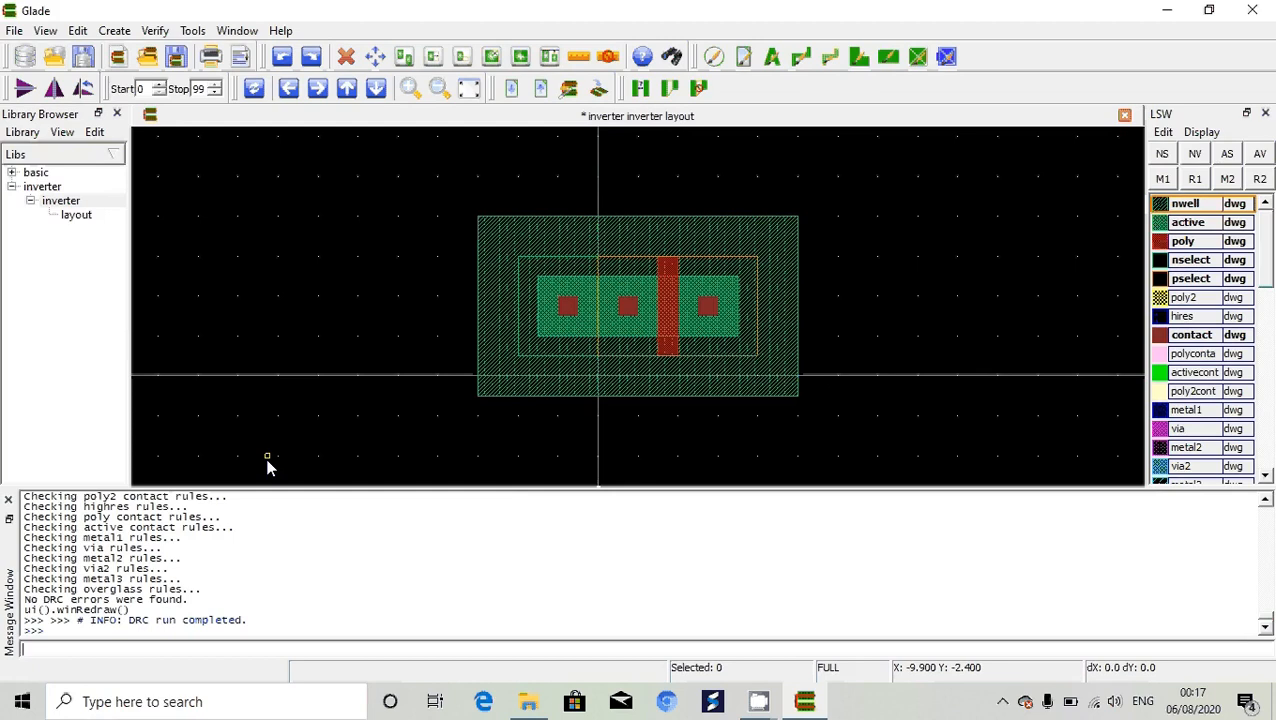
Step: Move the poly gate by -0.9 in x so it overlaps the middle contact
{"action": "left_click", "coordinate": [670, 275]}
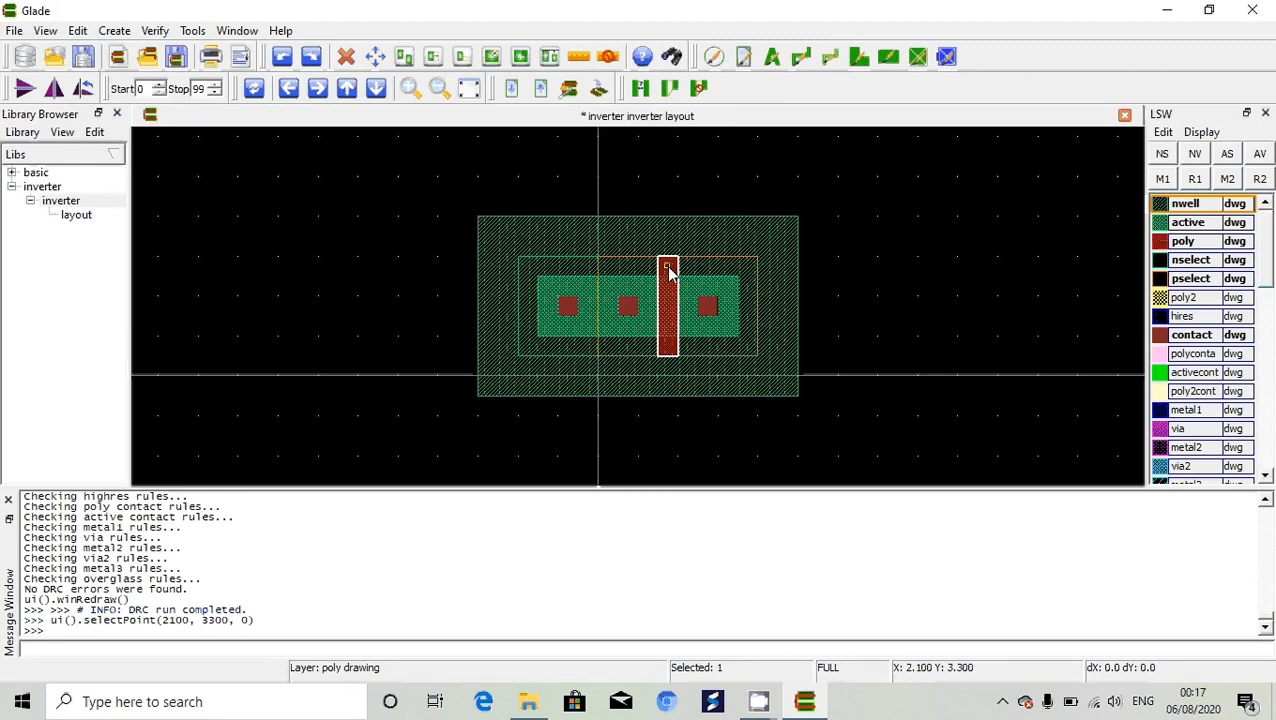
{"action": "key", "text": "m"}
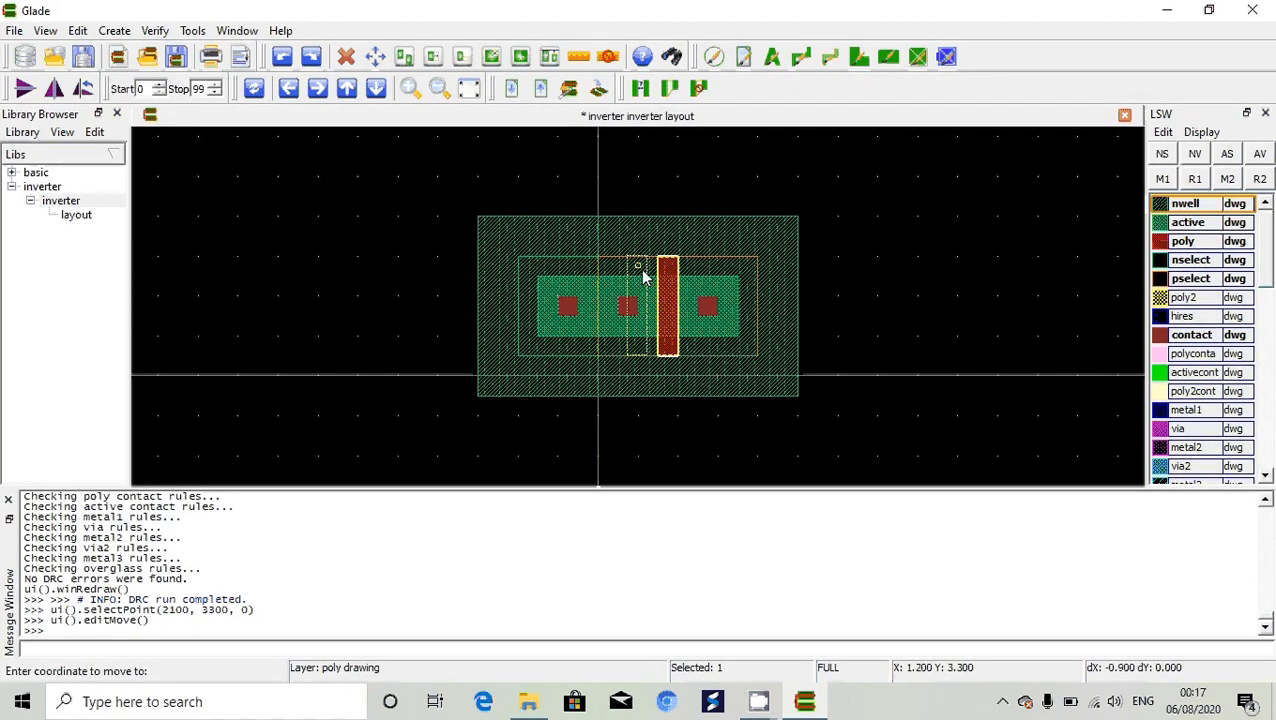
{"action": "left_click", "coordinate": [642, 276]}
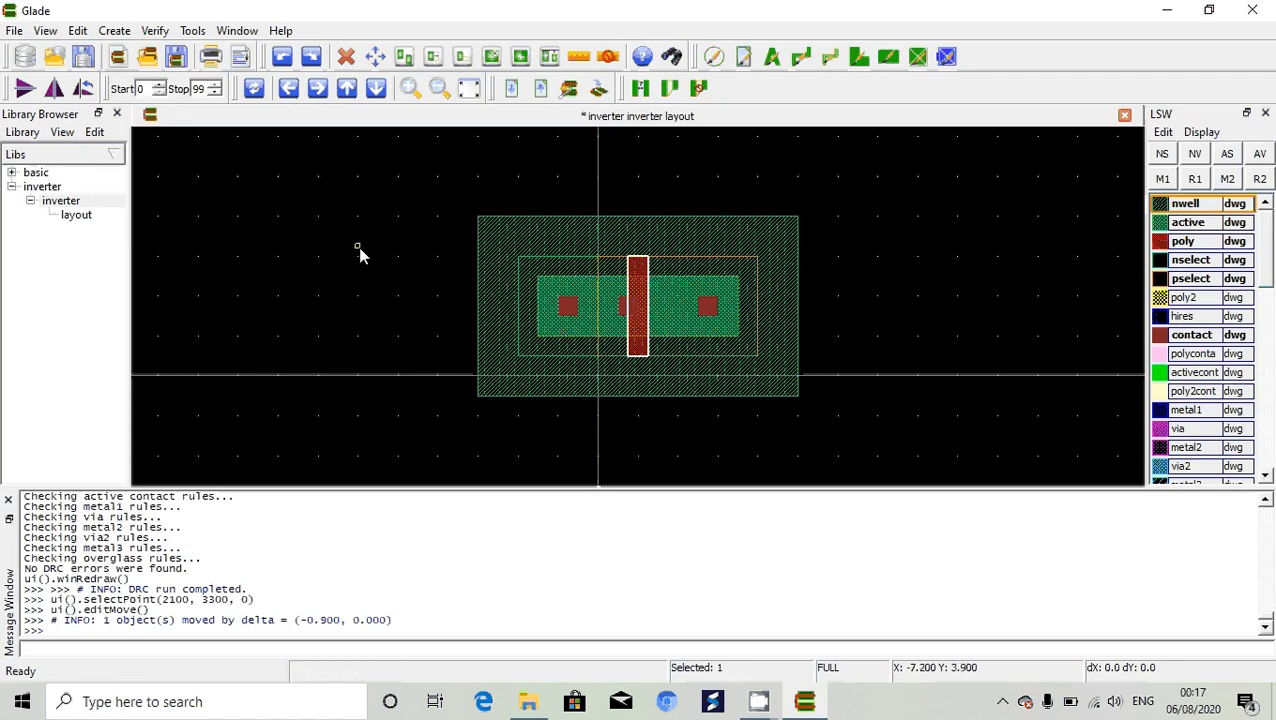
Step: Rerun the DRC with the C5N_DRC.py rules on the layout with the shifted poly gate
{"action": "left_click", "coordinate": [155, 31]}
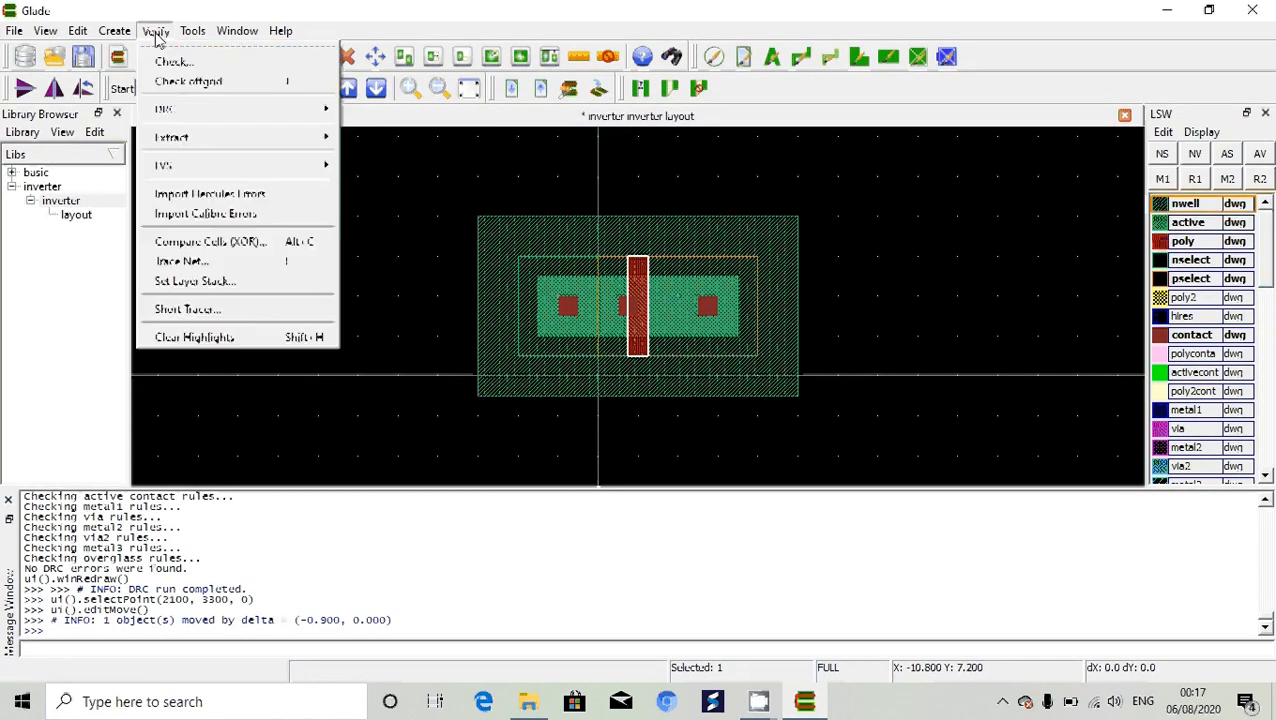
{"action": "mouse_move", "coordinate": [201, 120]}
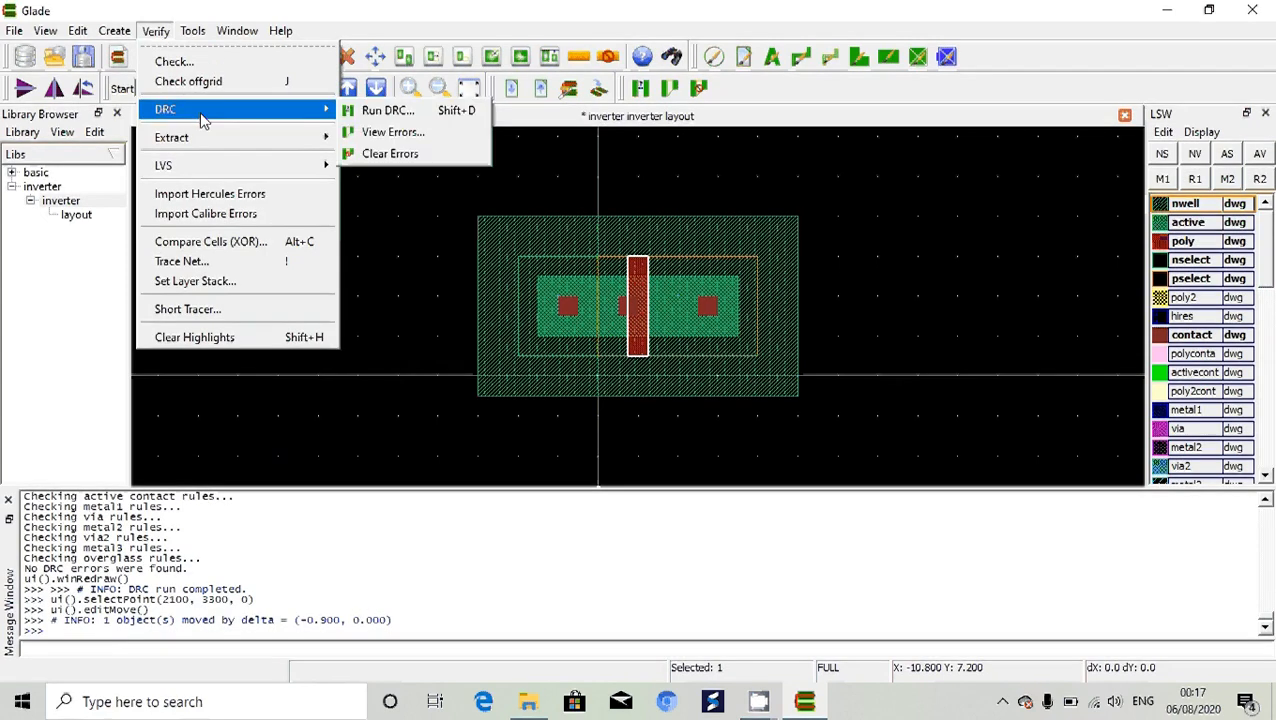
{"action": "left_click", "coordinate": [384, 116]}
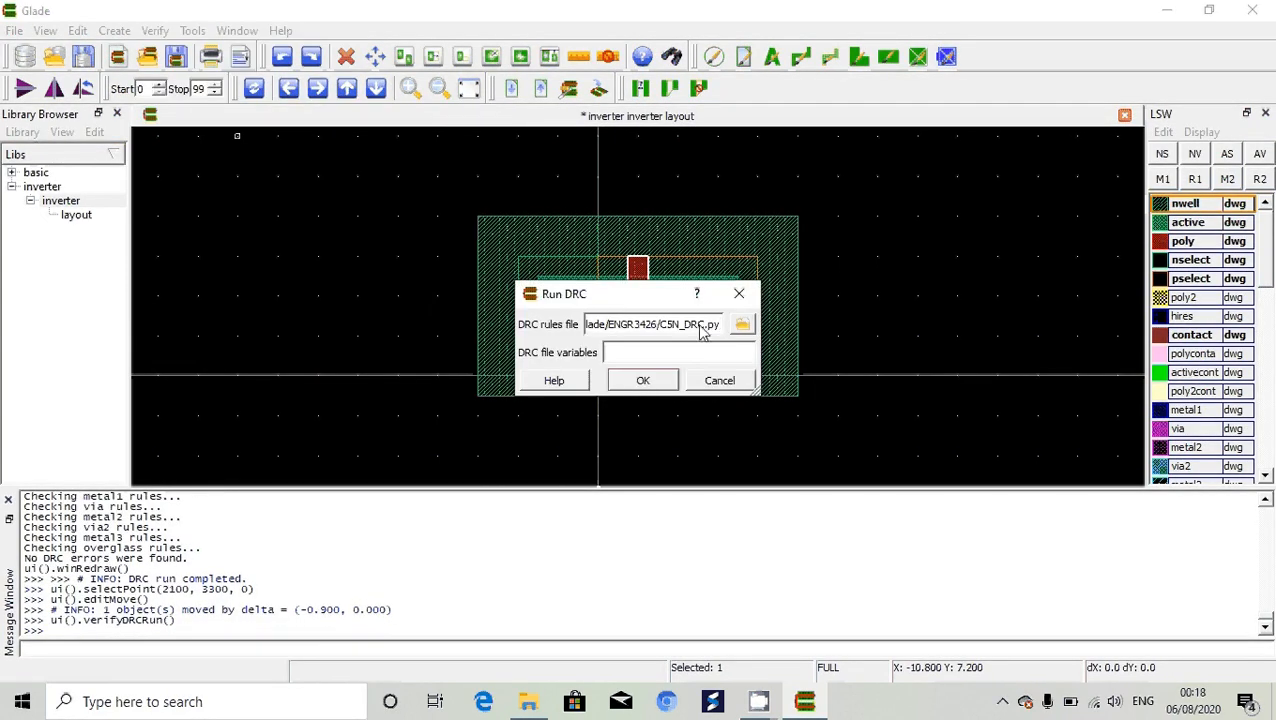
{"action": "left_click", "coordinate": [647, 381]}
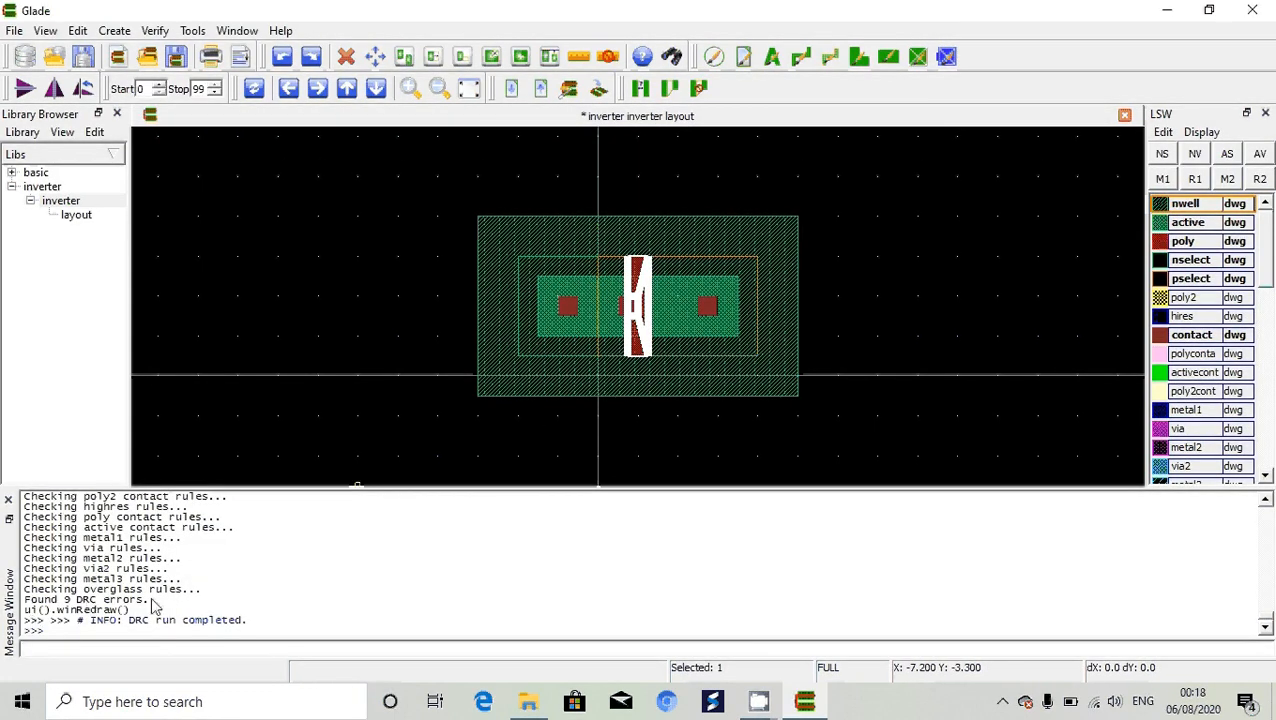
Step: Review the list of DRC errors for the shifted poly gate and close it
{"action": "left_click", "coordinate": [155, 30]}
{"action": "mouse_move", "coordinate": [211, 115]}
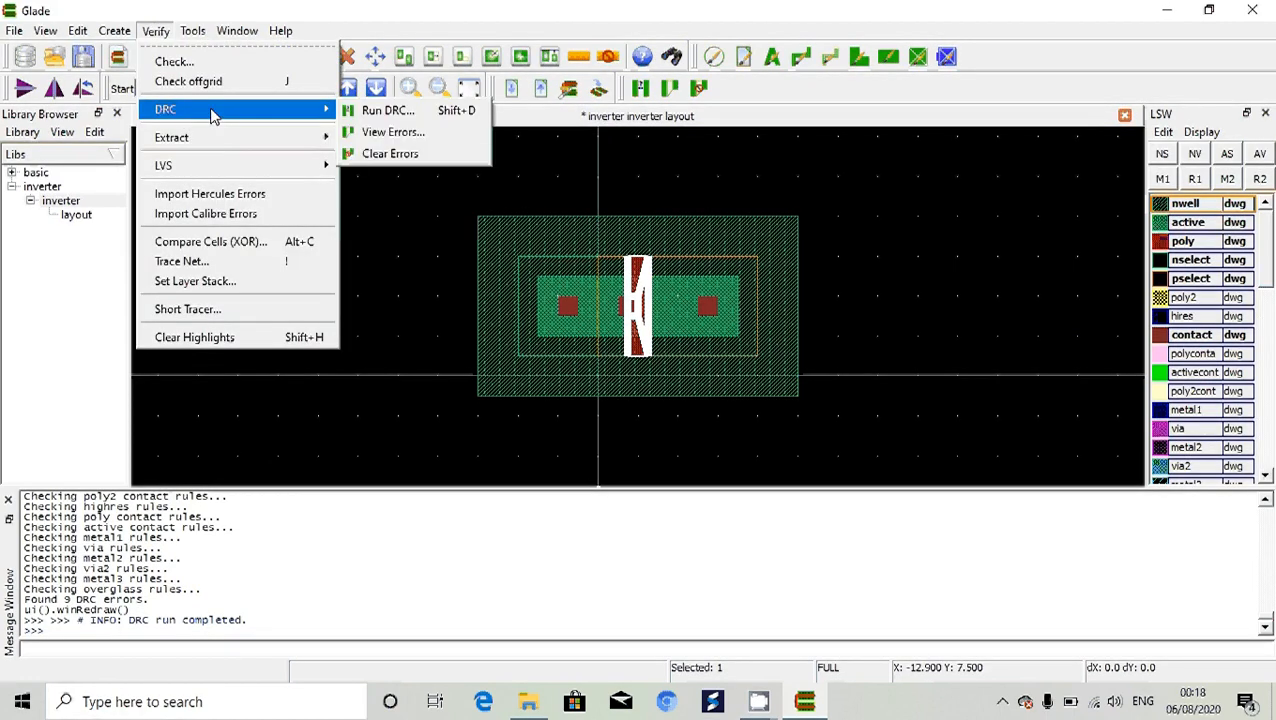
{"action": "left_click", "coordinate": [367, 129]}
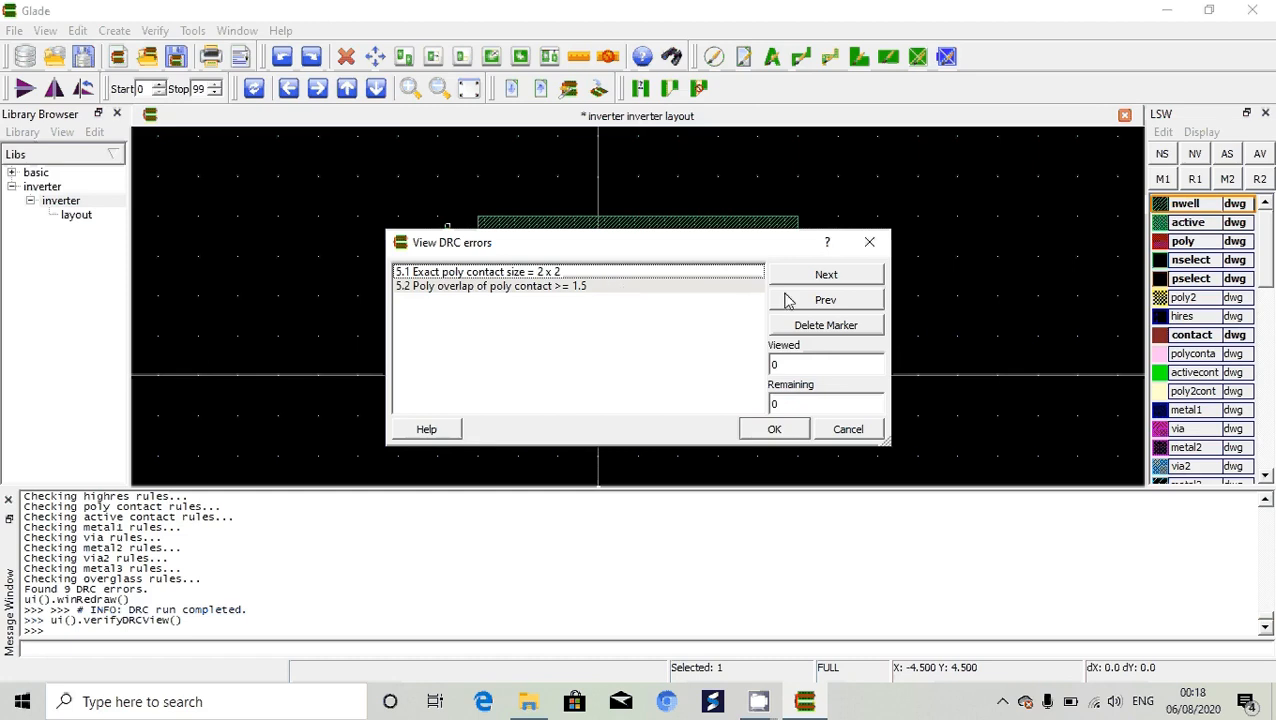
{"action": "left_click", "coordinate": [872, 243]}
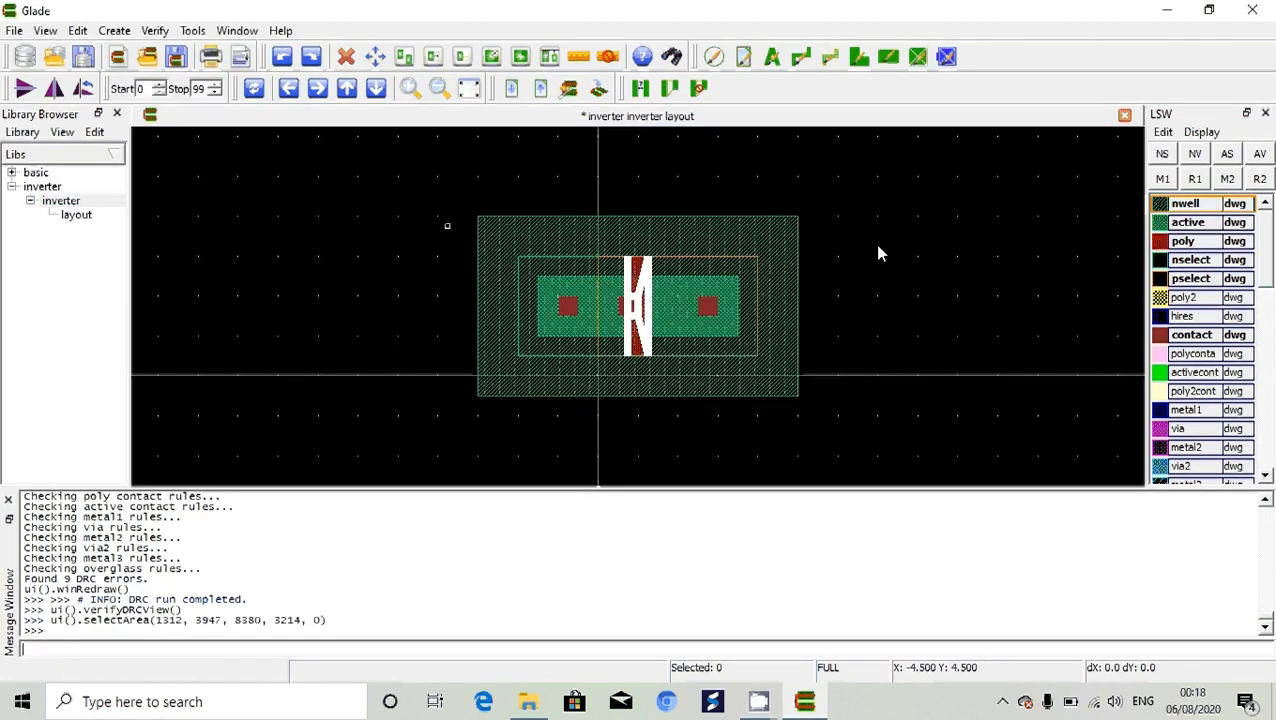
Step: Clear the DRC error markers from the layout
{"action": "left_click", "coordinate": [157, 32]}
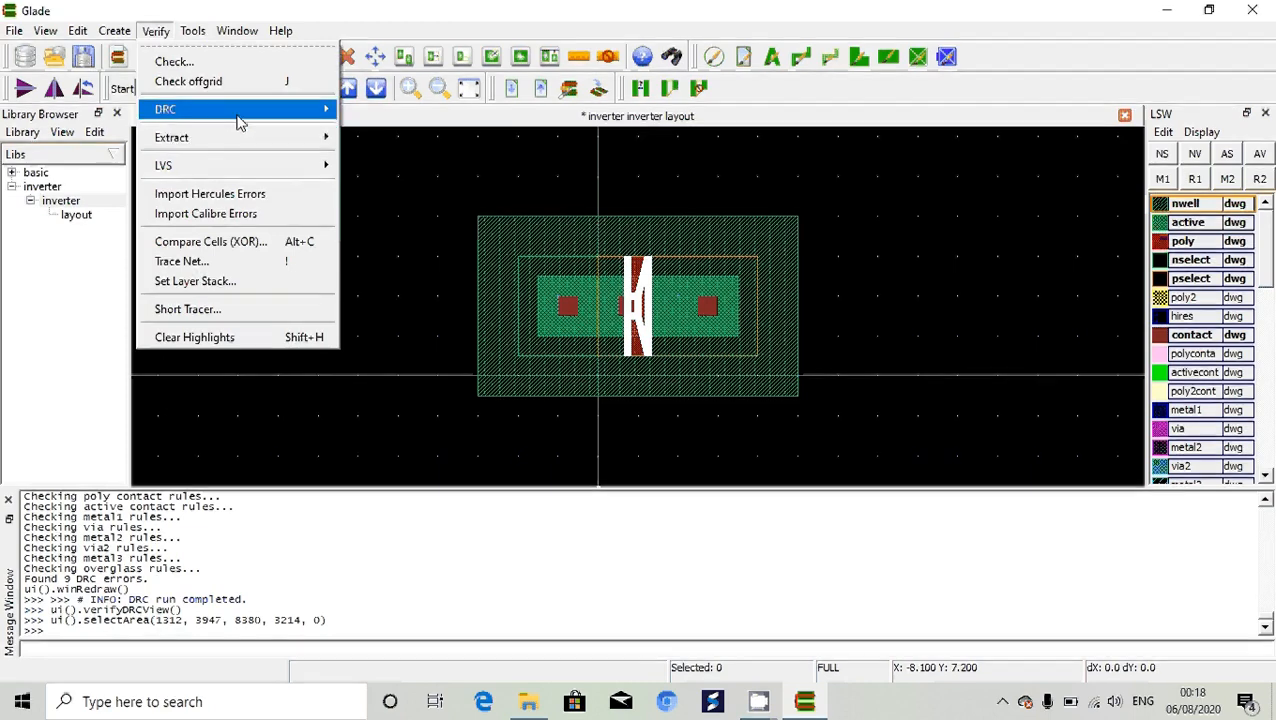
{"action": "mouse_move", "coordinate": [239, 120]}
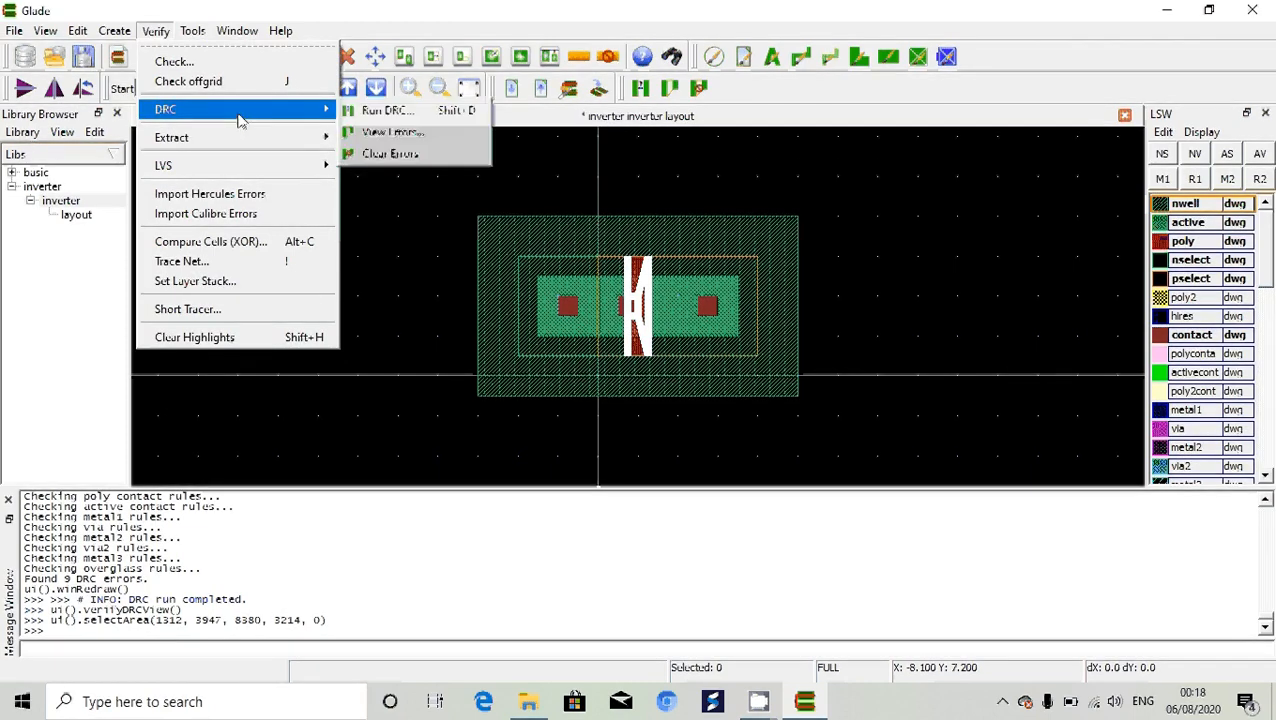
{"action": "left_click", "coordinate": [390, 154]}
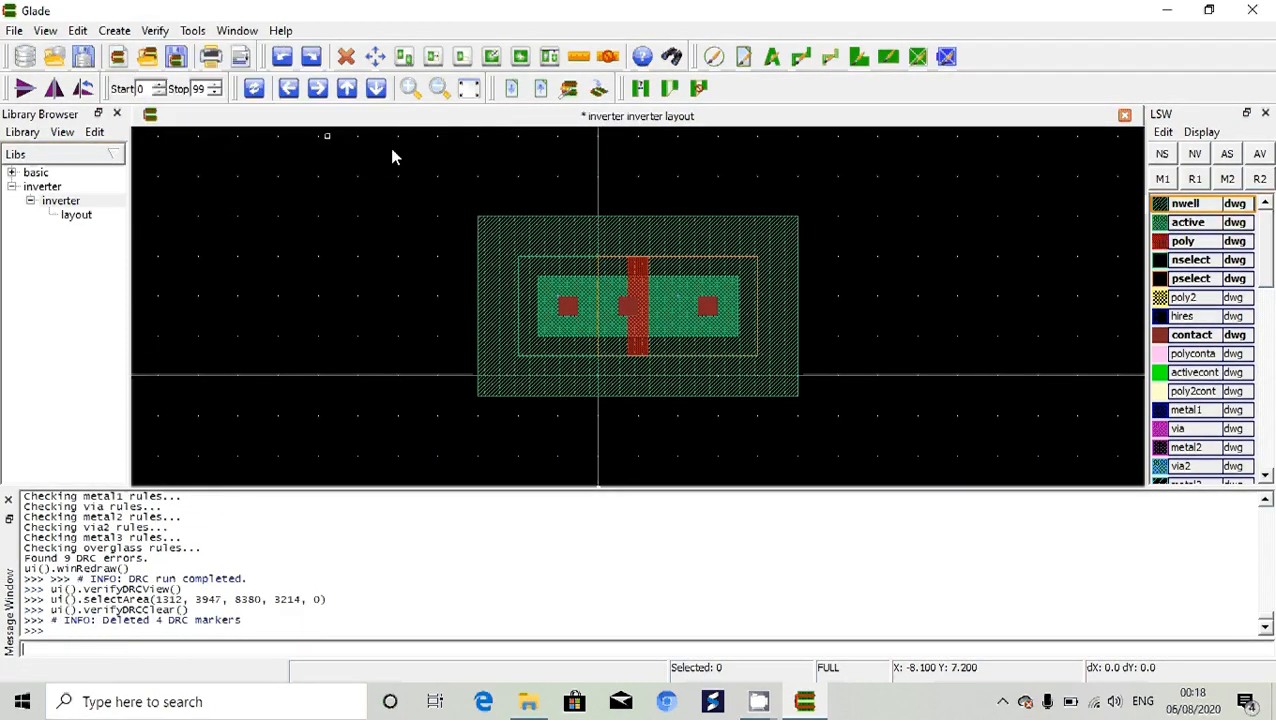
Step: Move the poly gate back by 0.9 in x between its two contacts and clear the selection
{"action": "left_click", "coordinate": [638, 275]}
{"action": "key", "text": "m"}
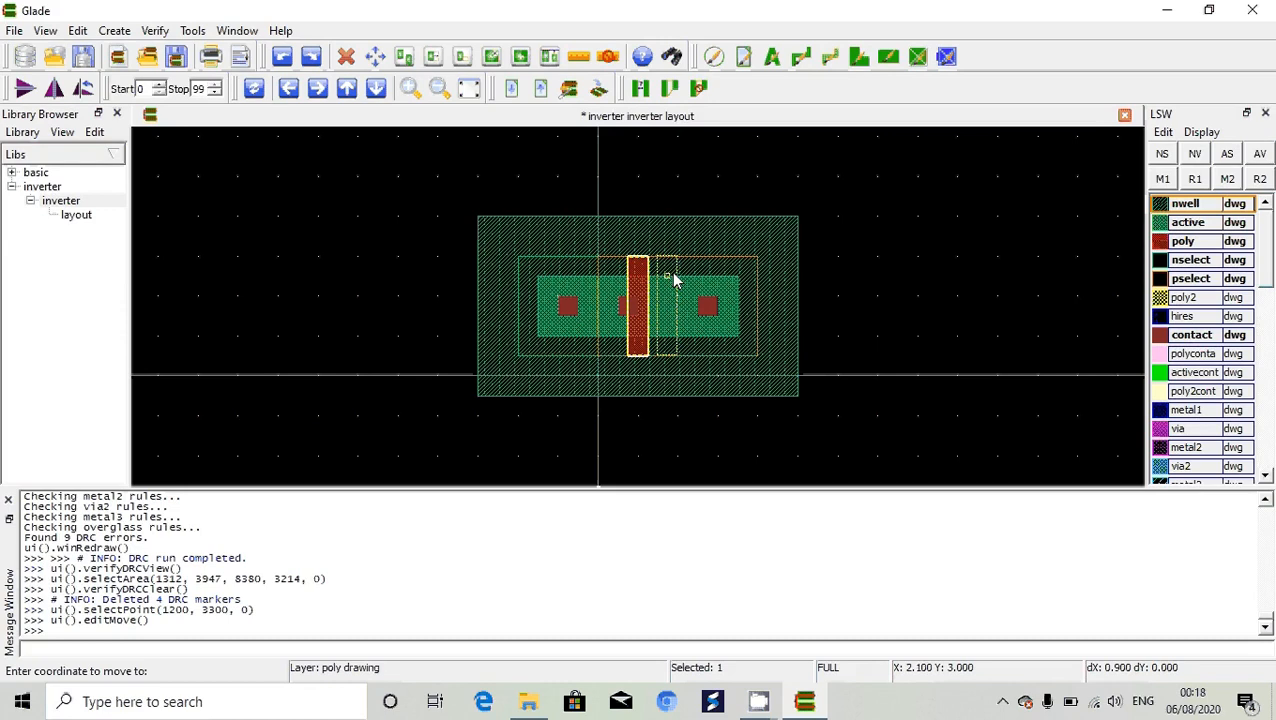
{"action": "left_click", "coordinate": [673, 280]}
{"action": "left_click", "coordinate": [846, 234]}
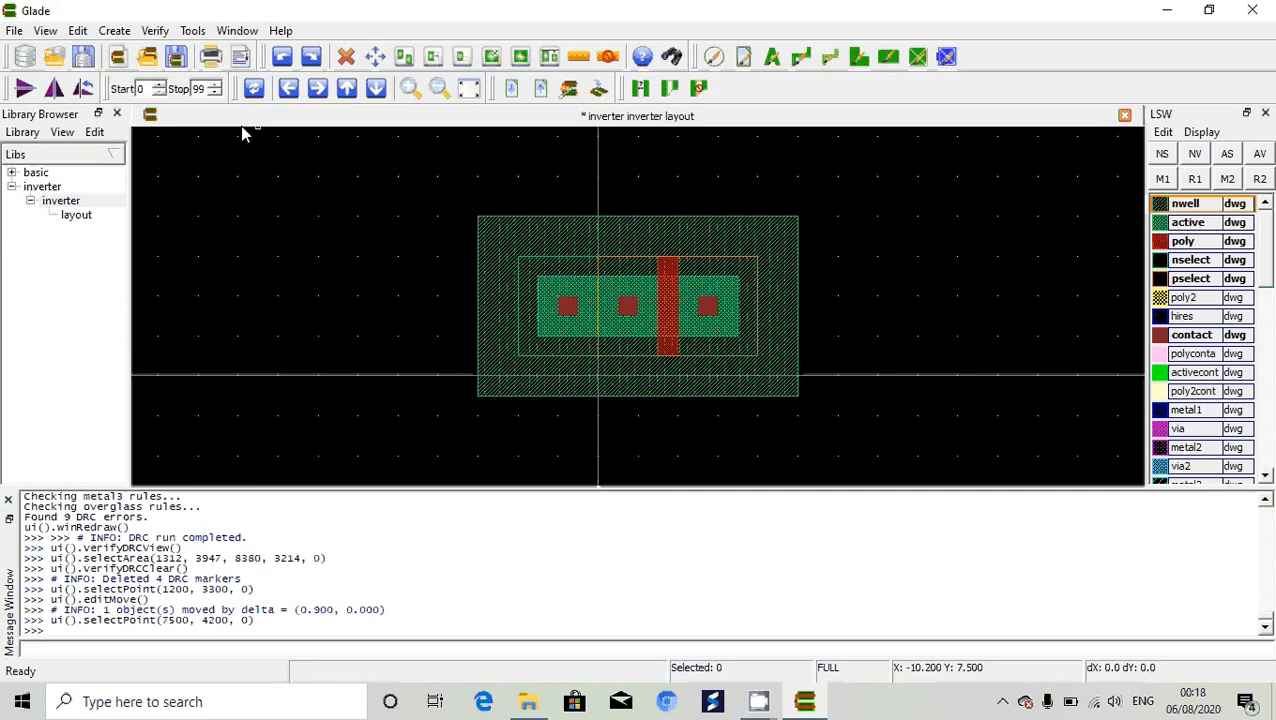
Step: Save the inverter library to the result folder inside the Glade project folder on drive E
{"action": "left_click", "coordinate": [14, 30]}
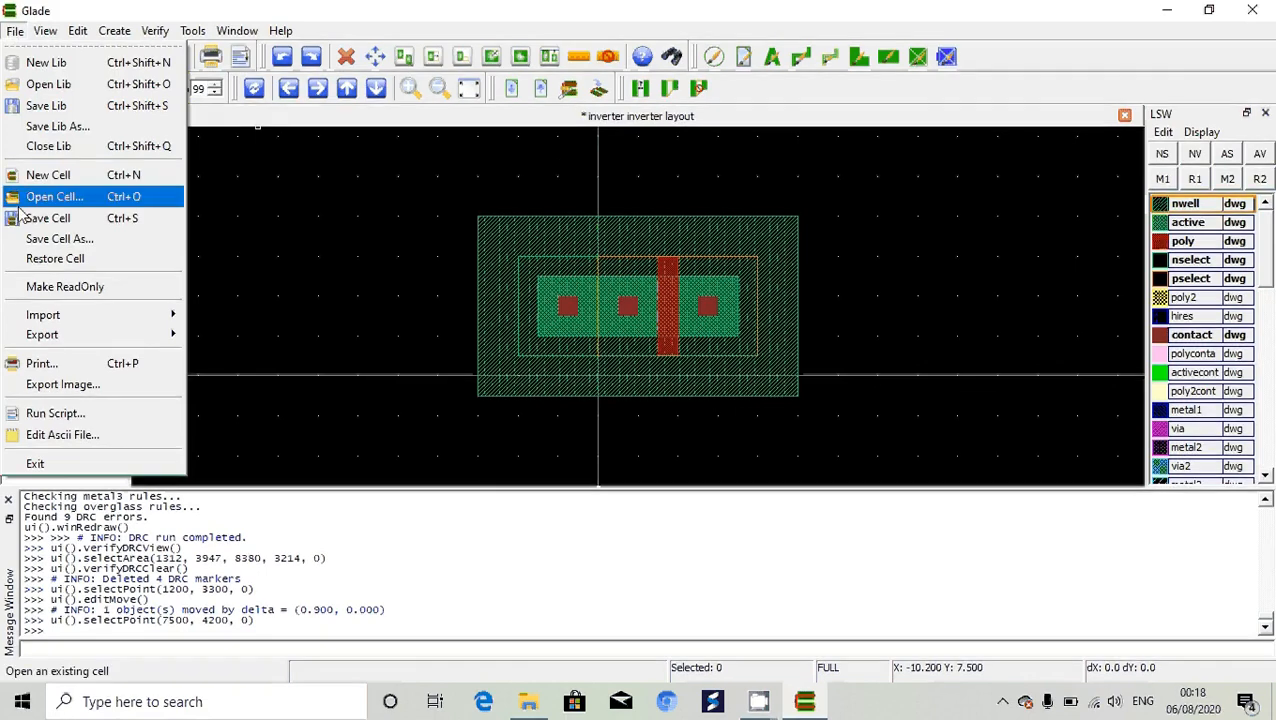
{"action": "left_click", "coordinate": [45, 108]}
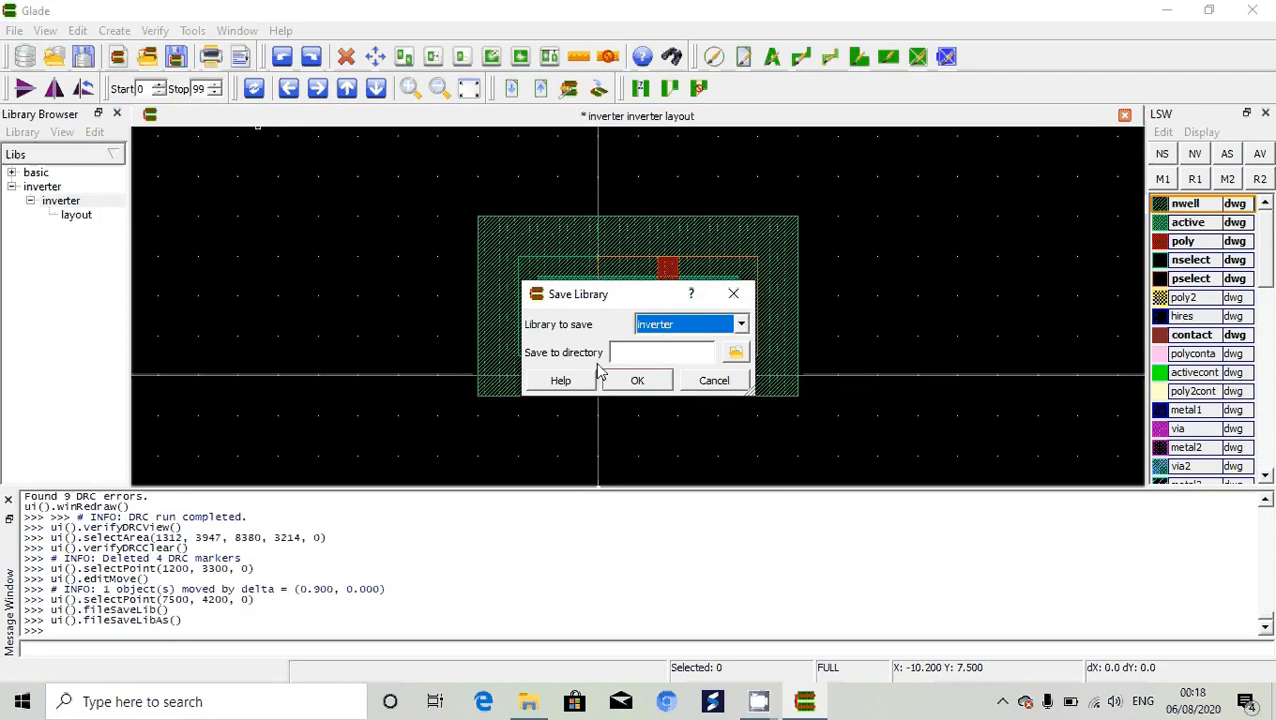
{"action": "left_click", "coordinate": [735, 358]}
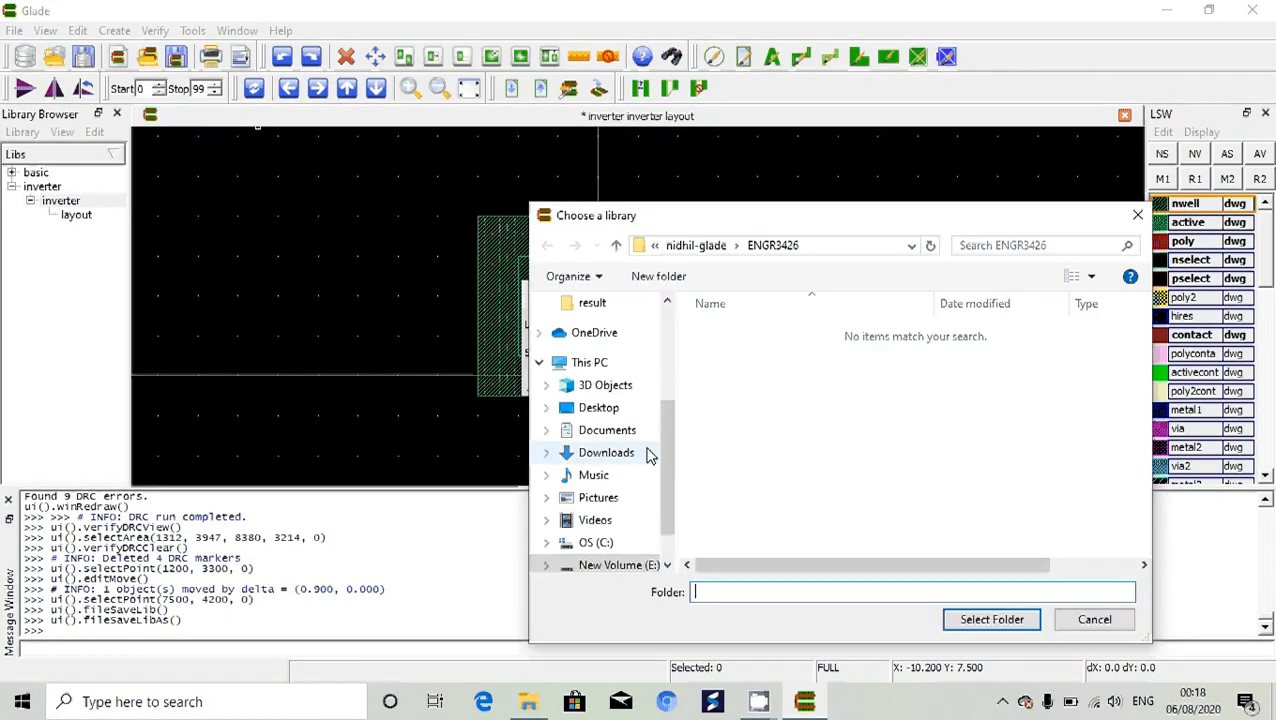
{"action": "left_click", "coordinate": [667, 565]}
{"action": "left_click", "coordinate": [648, 521]}
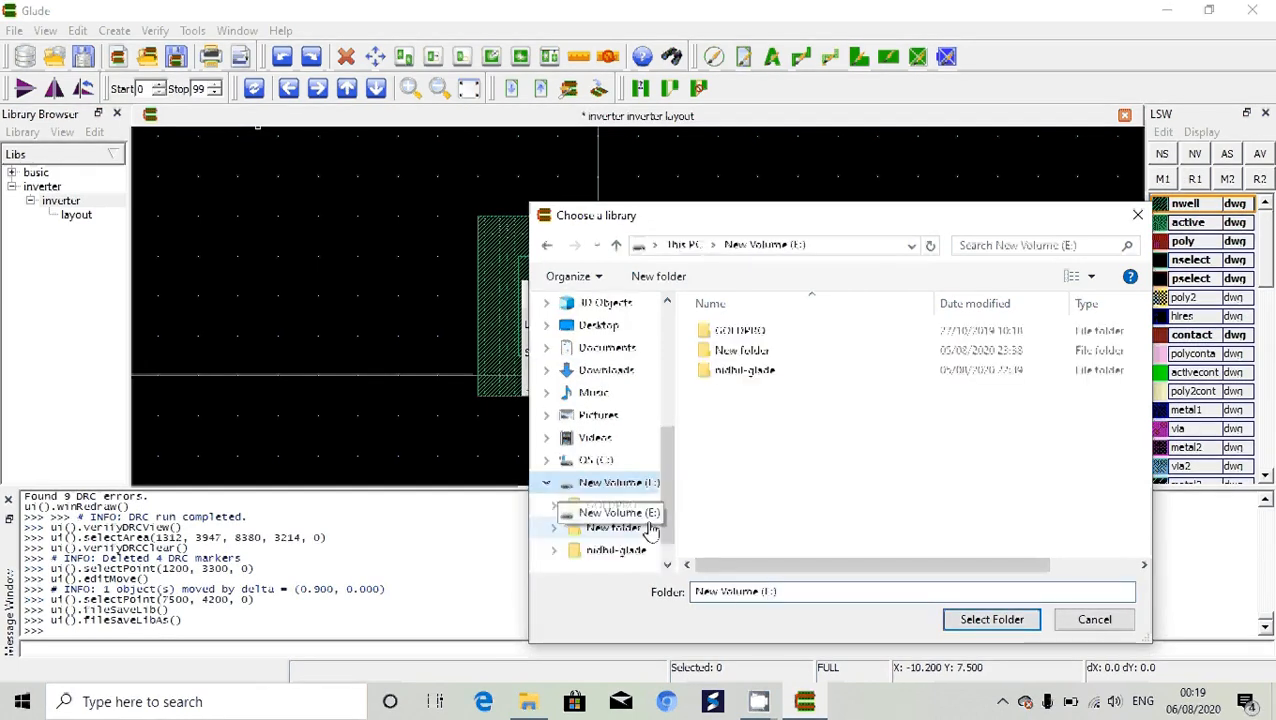
{"action": "double_click", "coordinate": [766, 370]}
{"action": "left_click", "coordinate": [753, 391]}
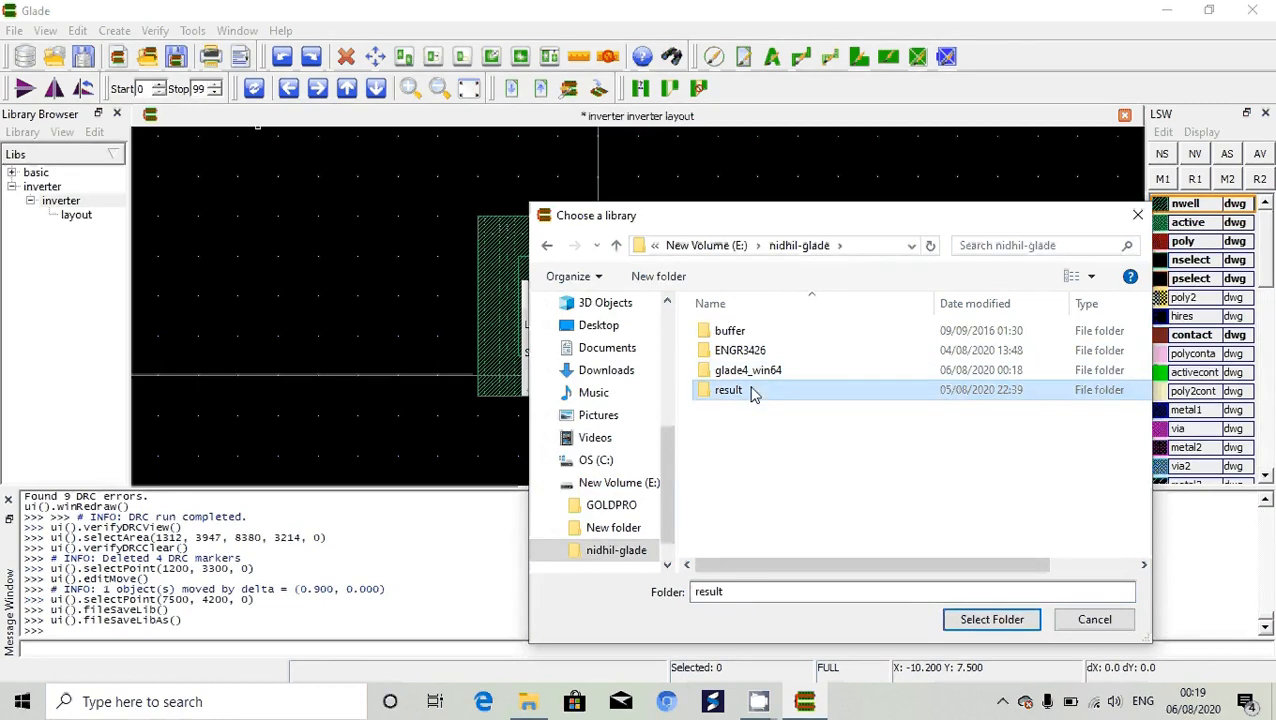
{"action": "left_click", "coordinate": [966, 620]}
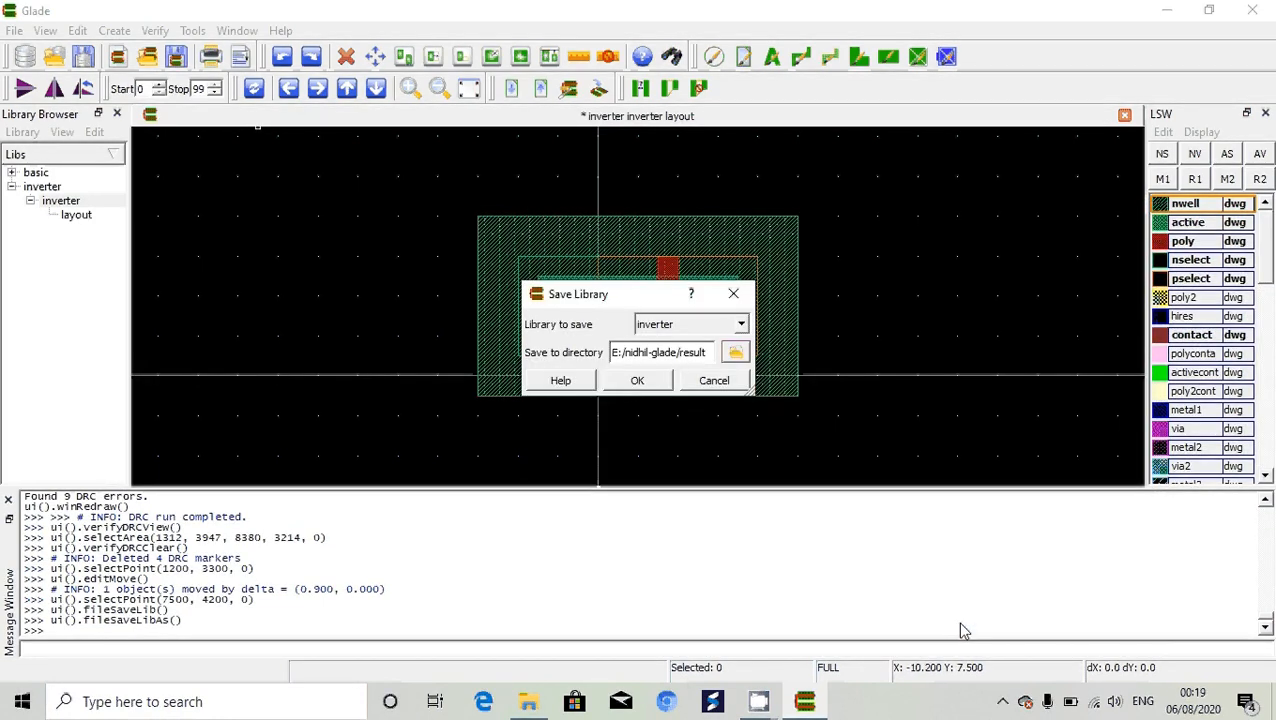
{"action": "left_click", "coordinate": [655, 381]}
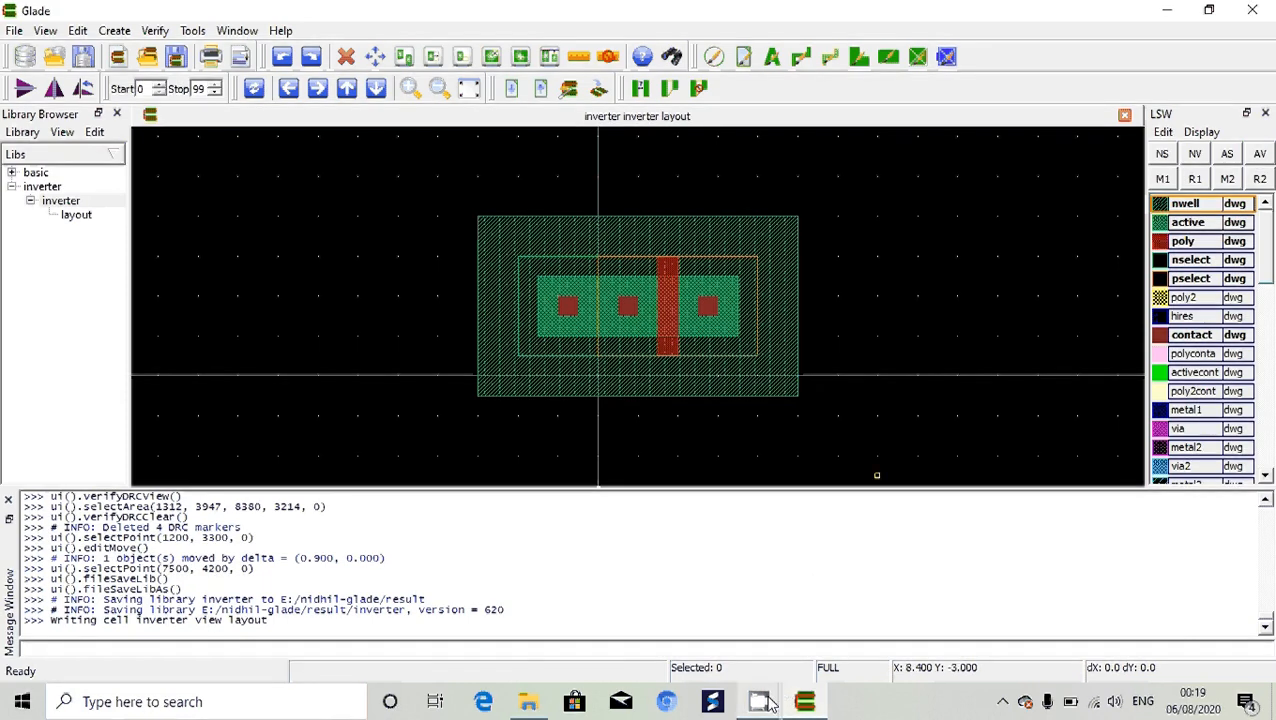
{"action": "mouse_move", "coordinate": [768, 705]}
{"action": "mouse_move", "coordinate": [680, 625]}
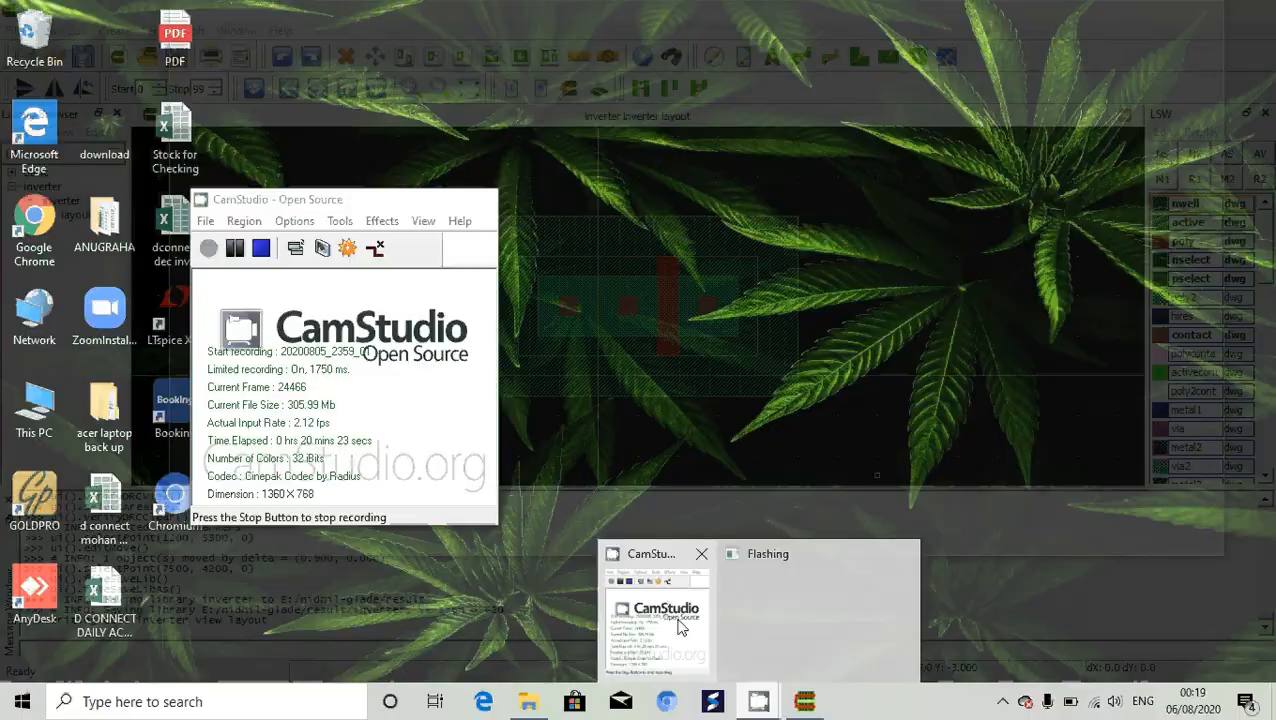